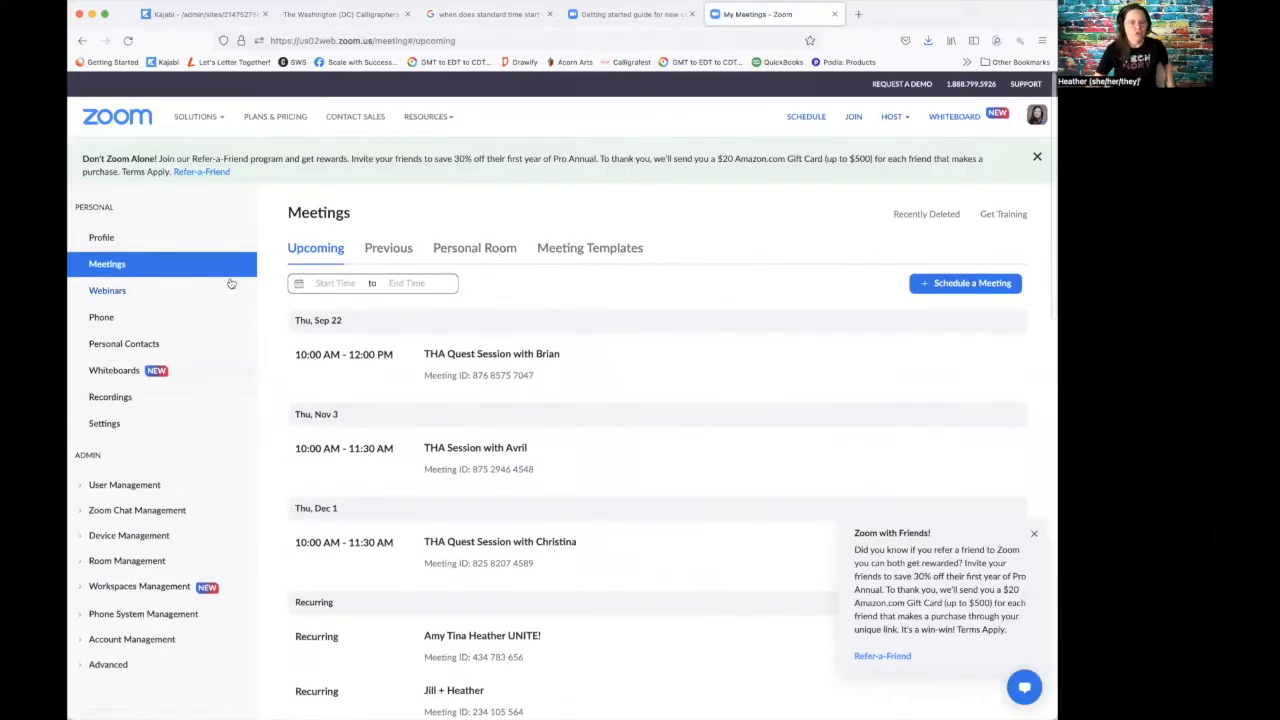
Step: Choose Schedule a Meeting from the account's Meetings page
{"action": "left_click", "coordinate": [107, 275]}
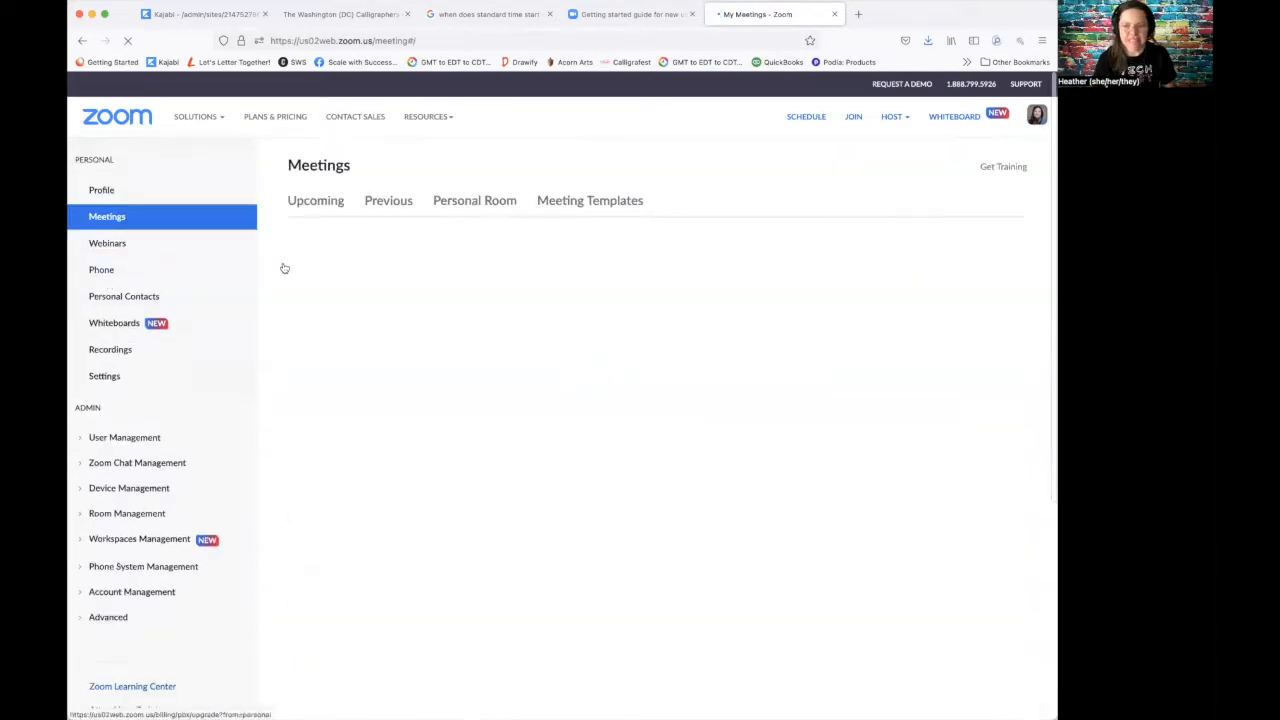
Step: Title the new meeting 'Upcoming Coming' and add an empty description box
{"action": "left_click", "coordinate": [967, 295]}
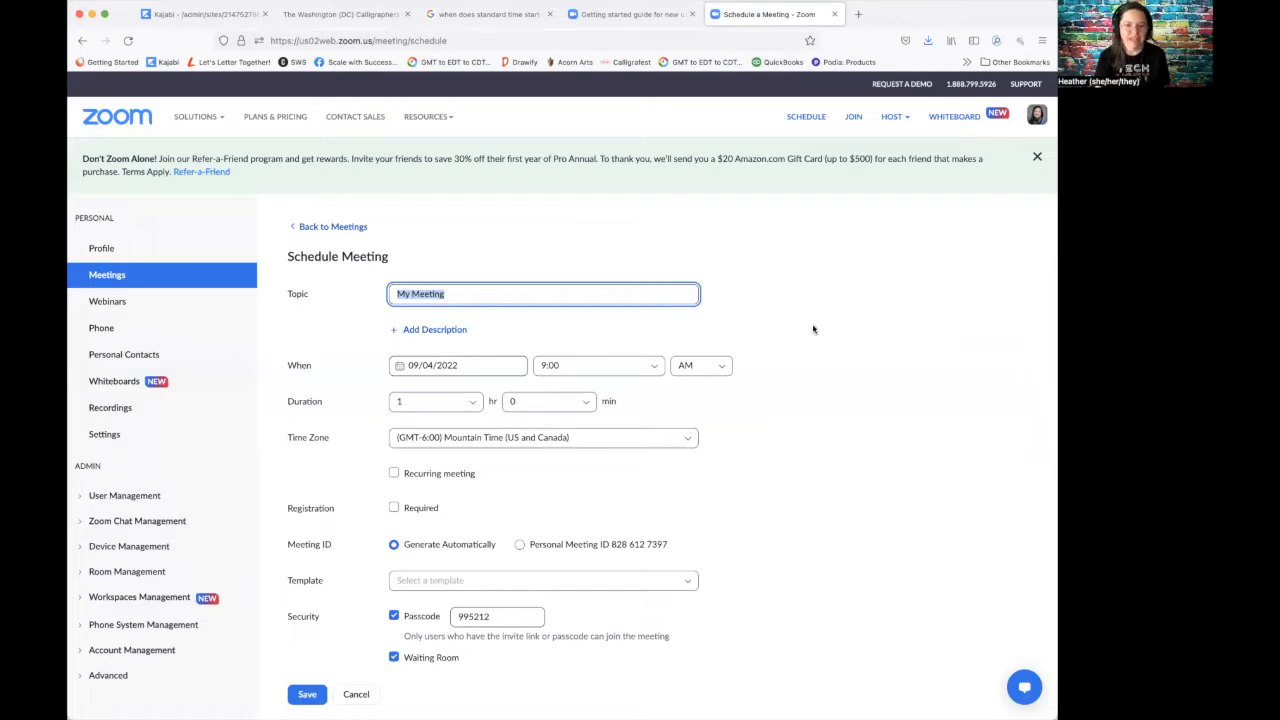
{"action": "type", "text": "Upcoming "}
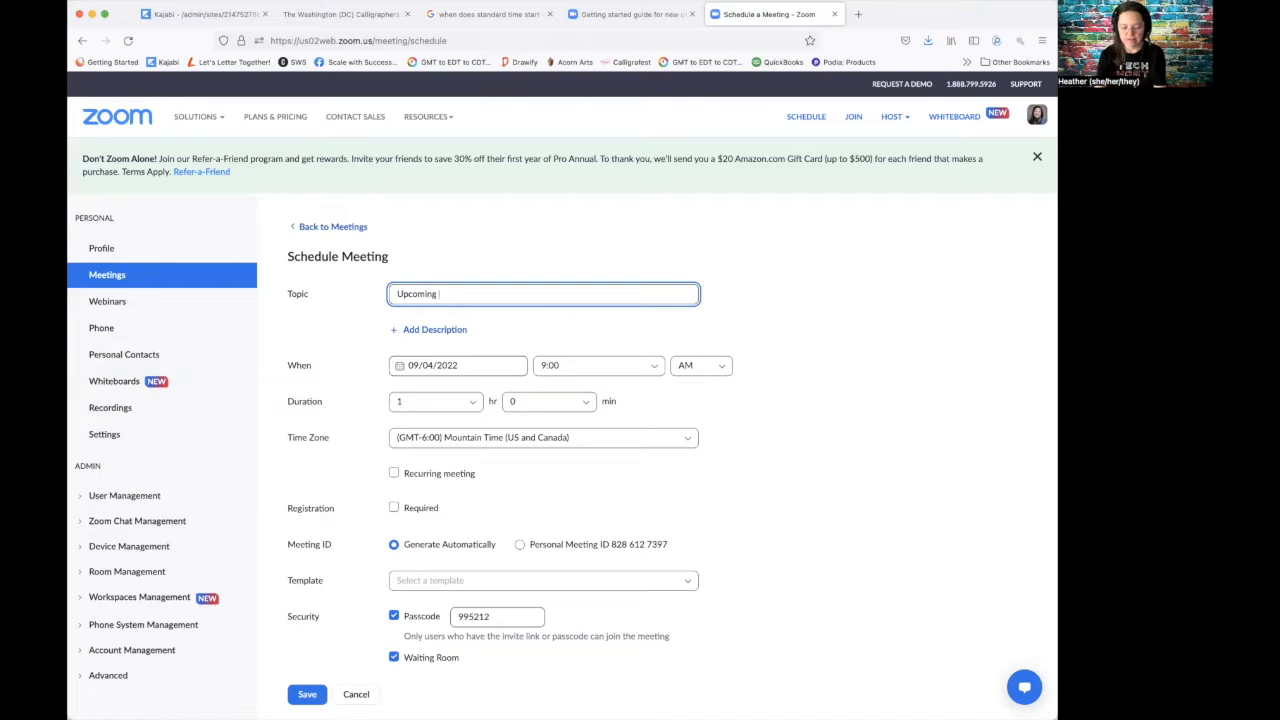
{"action": "type", "text": "Coming"}
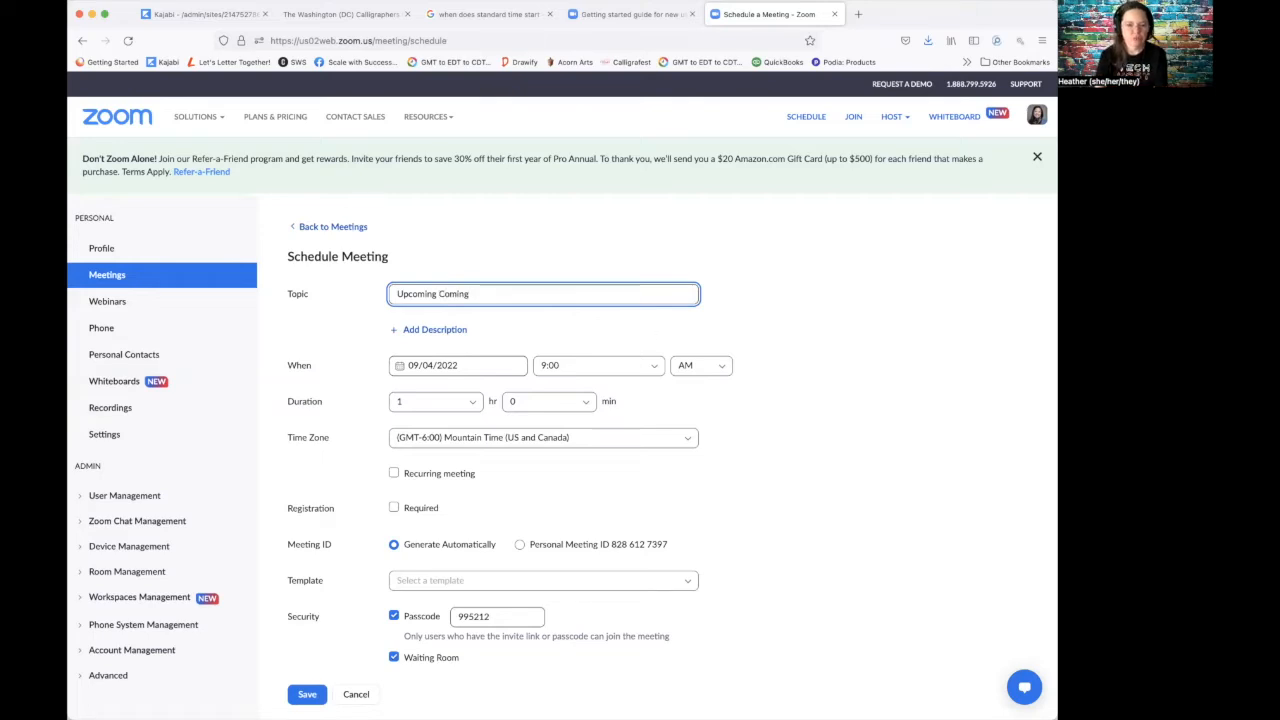
{"action": "left_click", "coordinate": [398, 331]}
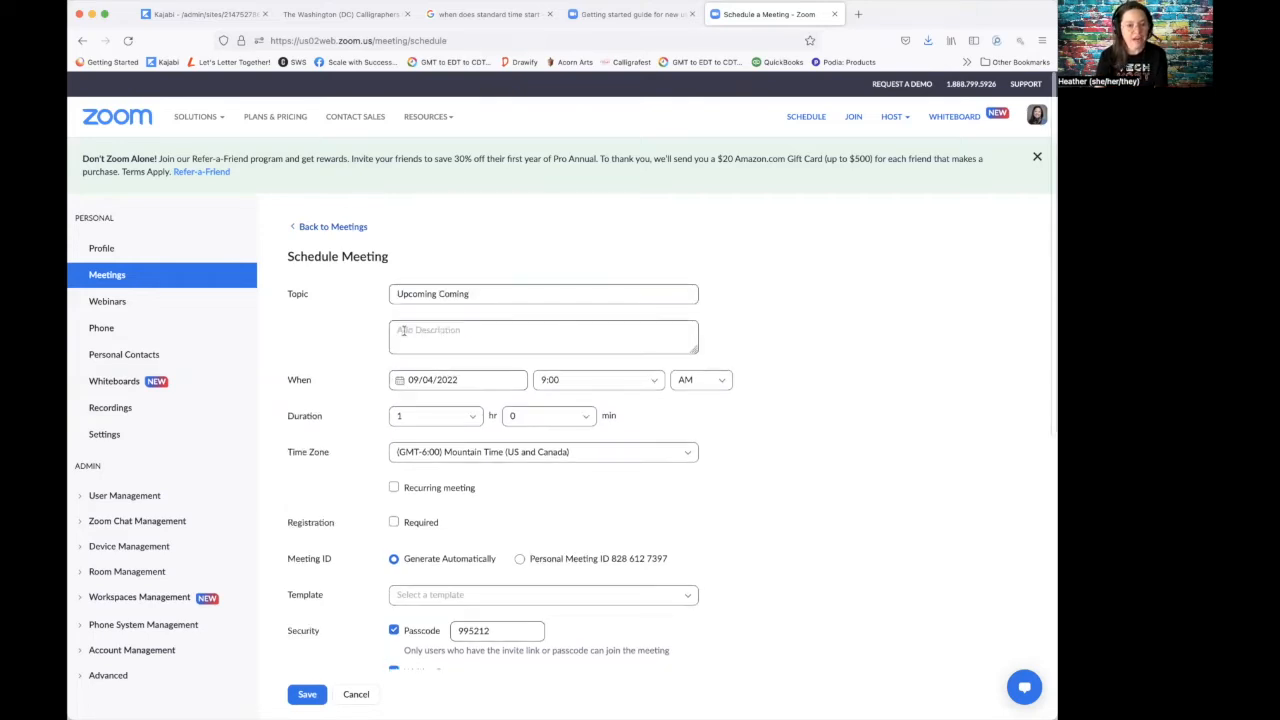
{"action": "left_click", "coordinate": [428, 331]}
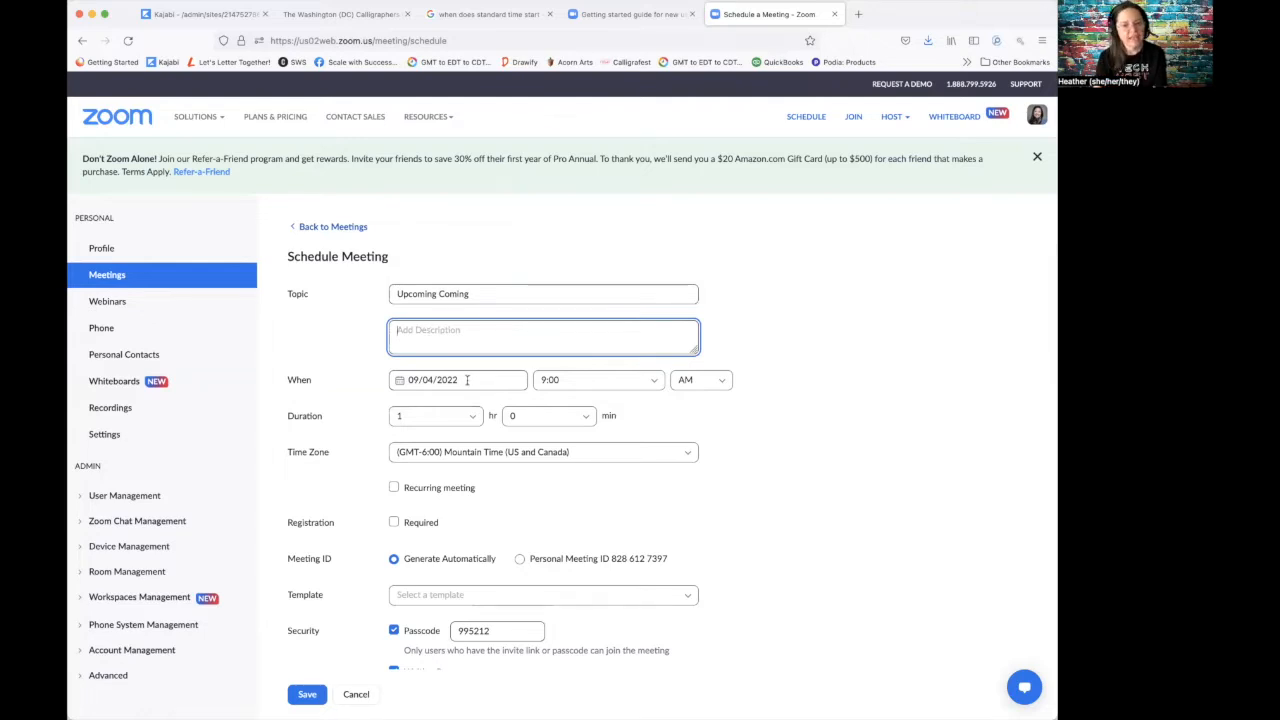
{"action": "left_click", "coordinate": [464, 380]}
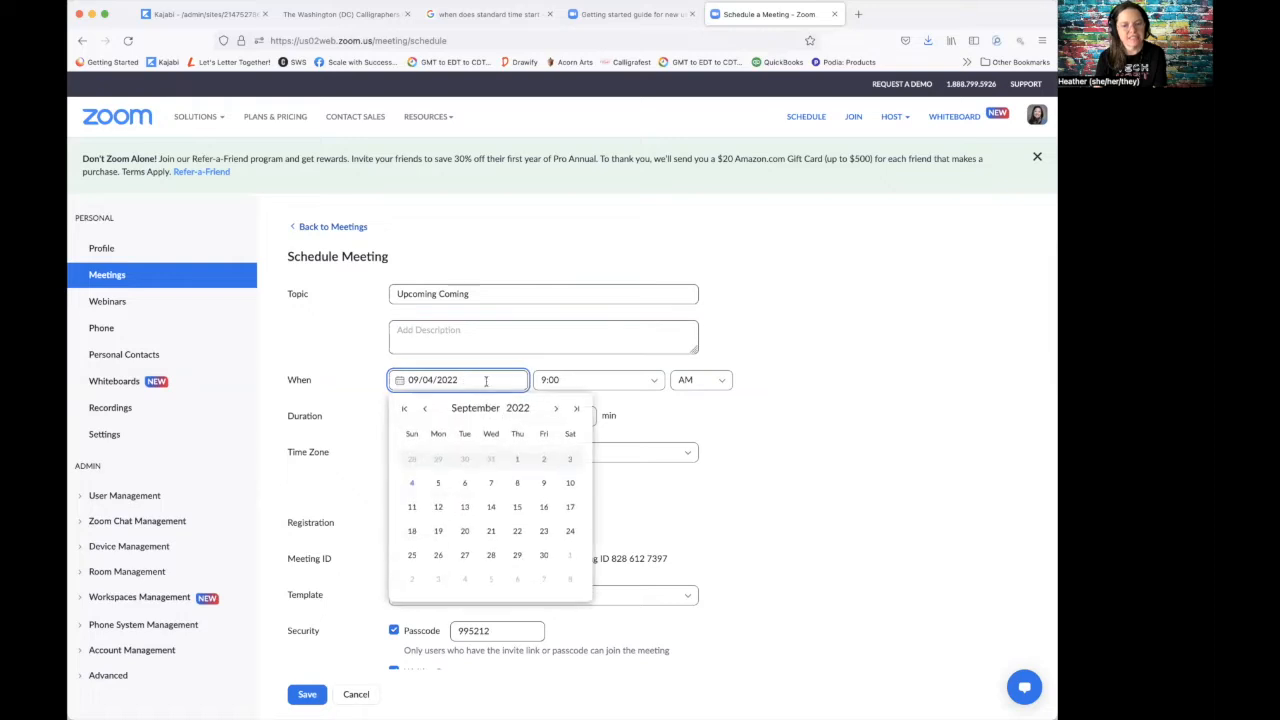
Step: Set the meeting date to 09/14/2022 with a 1 hr 30 min duration
{"action": "left_click", "coordinate": [491, 507]}
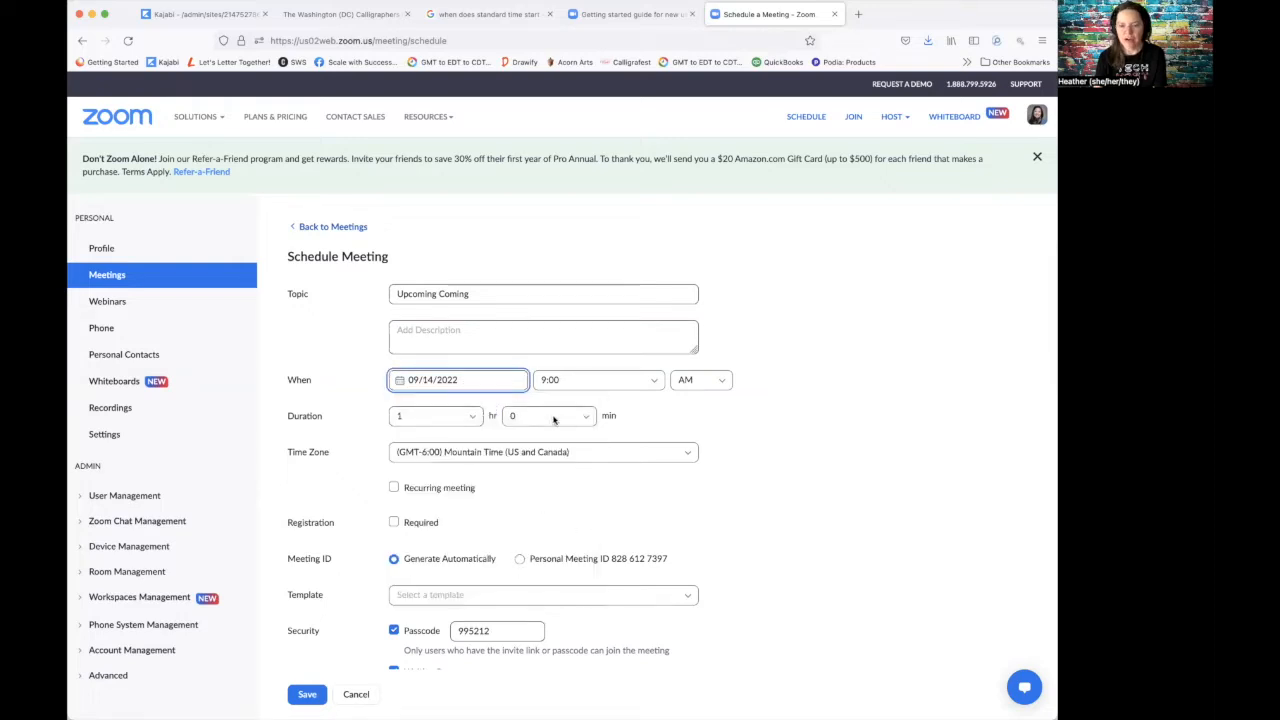
{"action": "left_click", "coordinate": [590, 420]}
{"action": "left_click", "coordinate": [565, 483]}
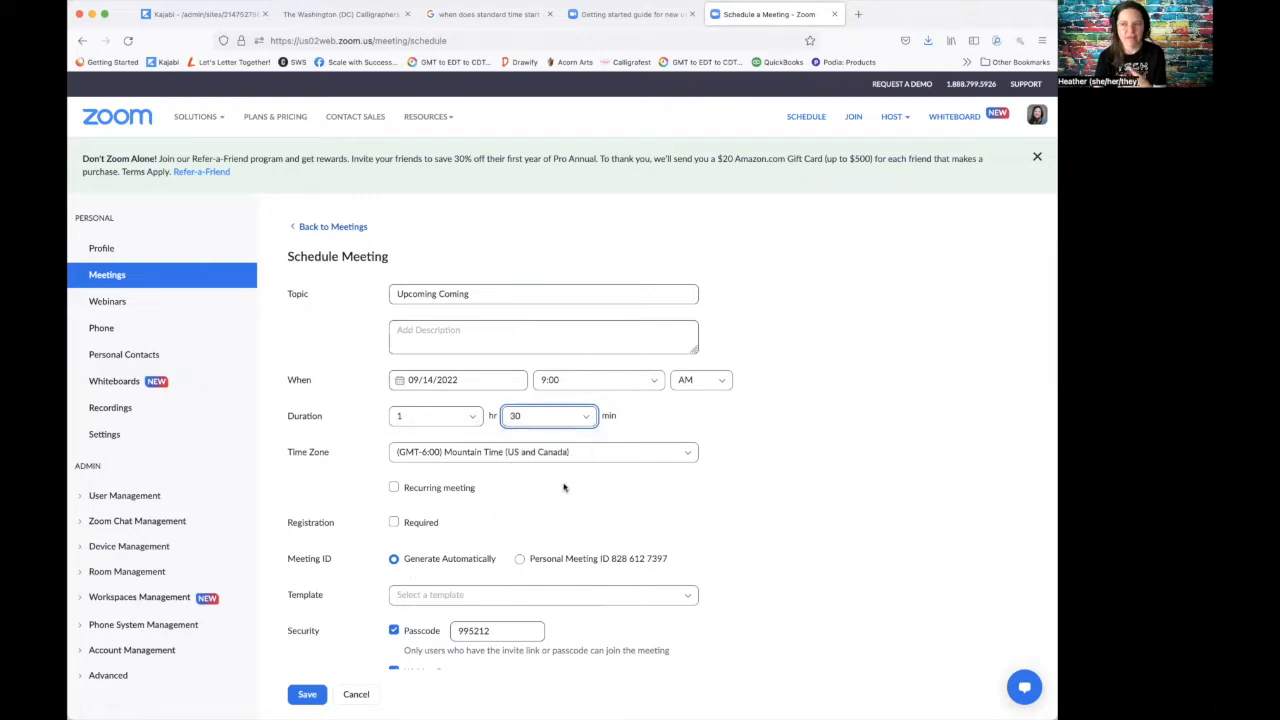
Step: Toggle Recurring meeting on and back off so the meeting stays one-time
{"action": "scroll", "coordinate": [562, 470], "scroll_direction": "down", "scroll_amount": 2}
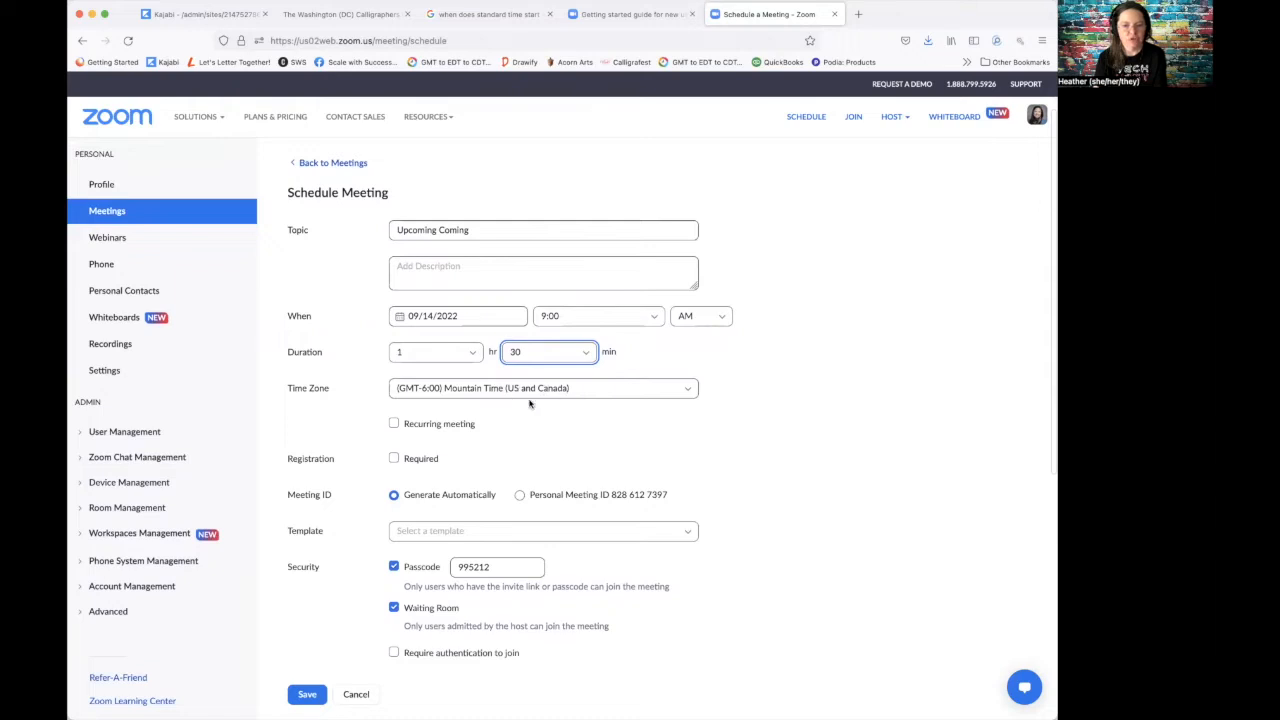
{"action": "left_click", "coordinate": [394, 425]}
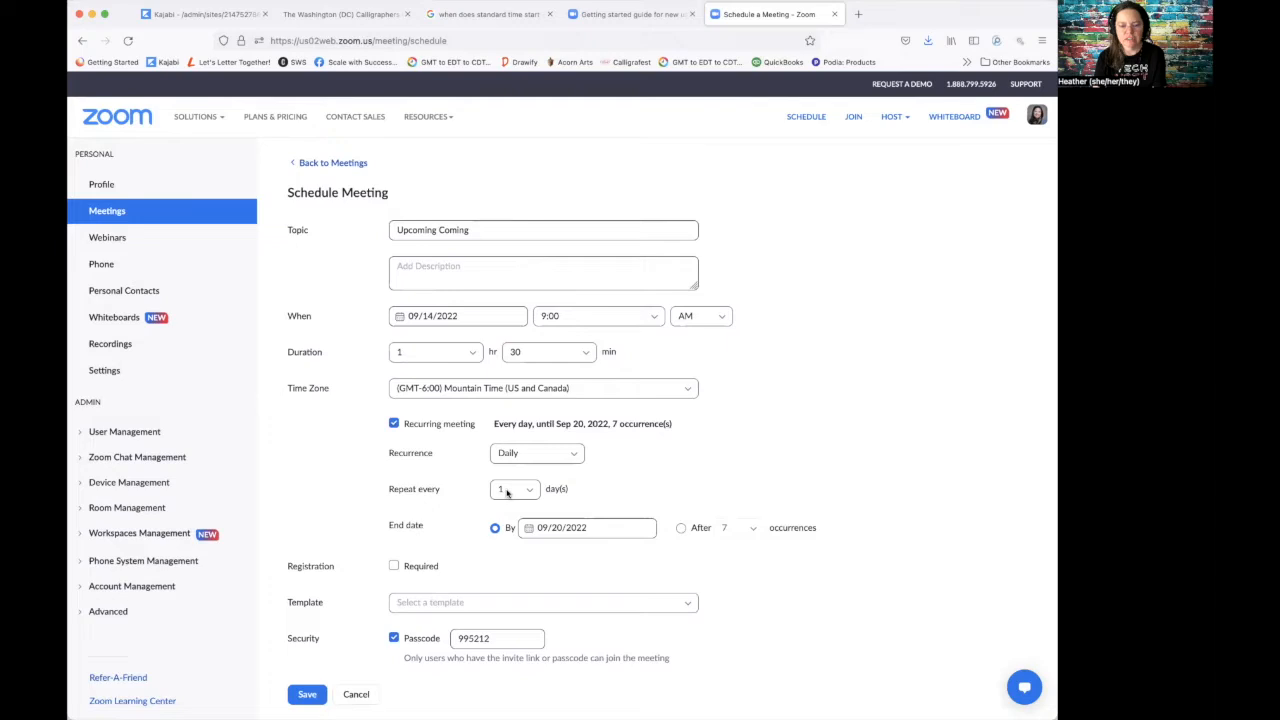
{"action": "left_click", "coordinate": [394, 424]}
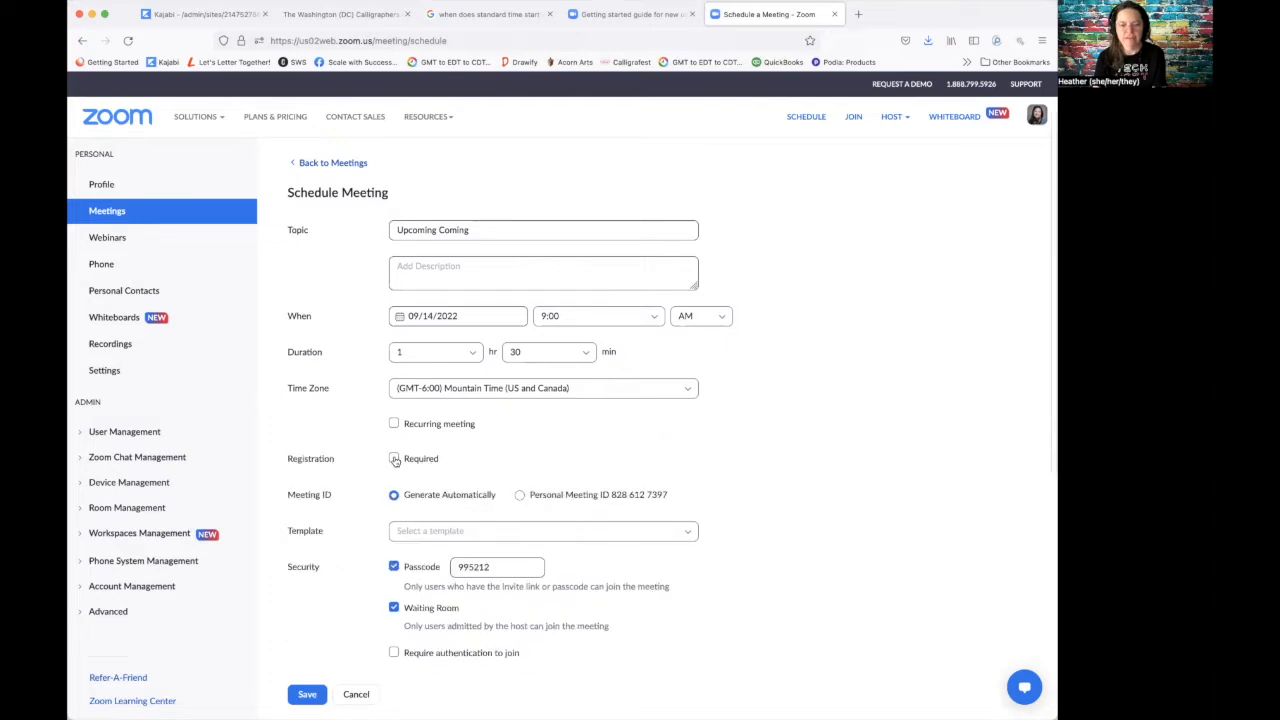
{"action": "scroll", "coordinate": [414, 498], "scroll_direction": "down", "scroll_amount": 2}
{"action": "scroll", "coordinate": [414, 496], "scroll_direction": "down", "scroll_amount": 3}
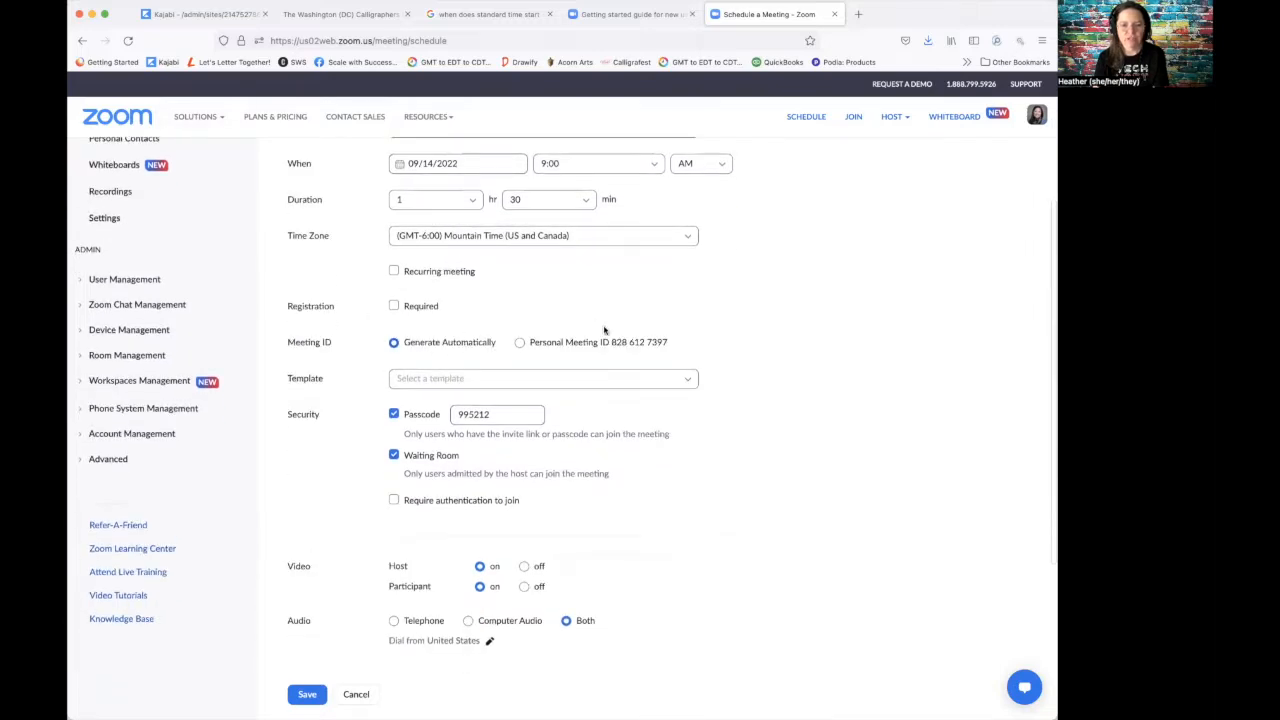
{"action": "left_click", "coordinate": [455, 380]}
{"action": "left_click", "coordinate": [455, 380]}
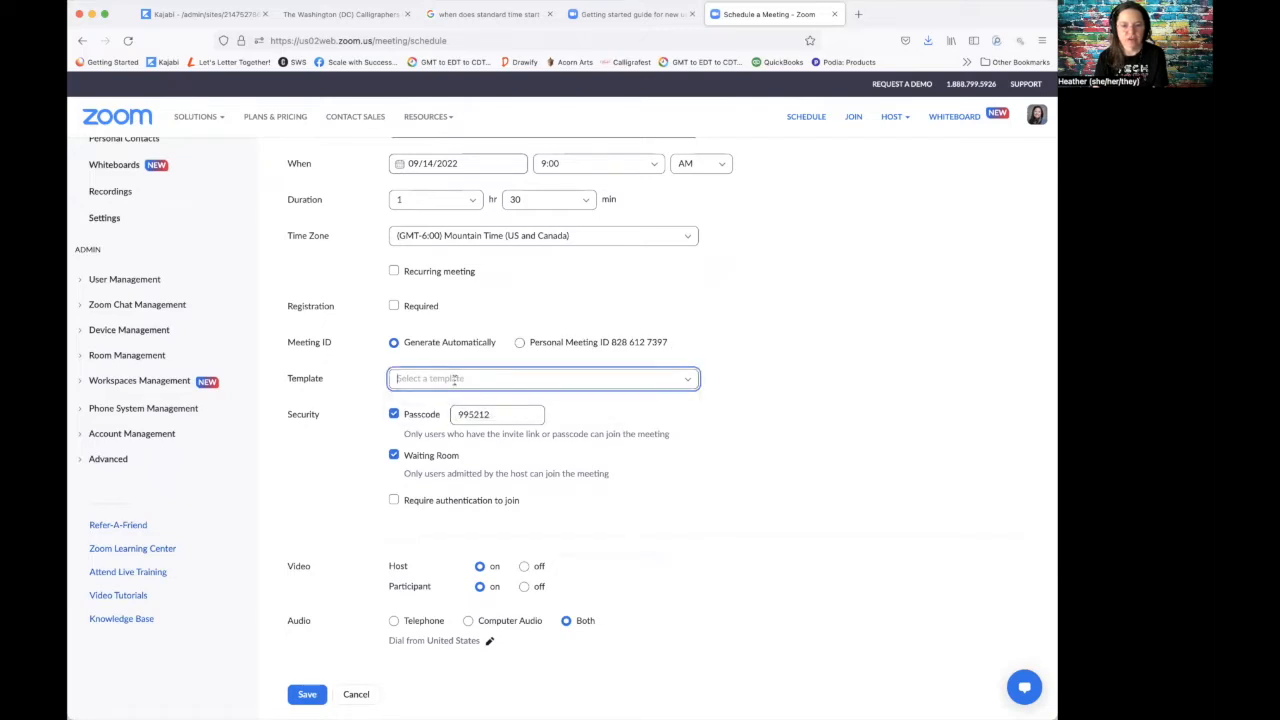
{"action": "scroll", "coordinate": [450, 384], "scroll_direction": "down", "scroll_amount": 1}
{"action": "left_click_drag", "start_coordinate": [495, 347], "coordinate": [437, 345]}
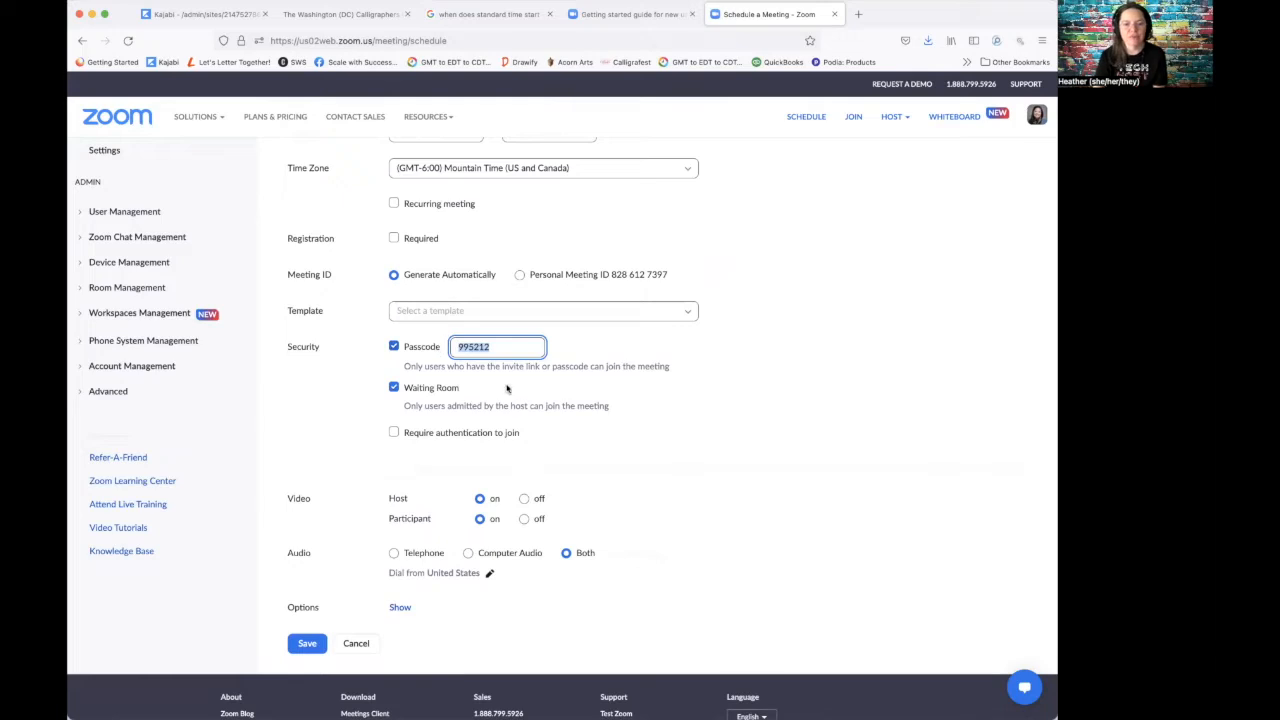
{"action": "scroll", "coordinate": [496, 374], "scroll_direction": "down", "scroll_amount": 2}
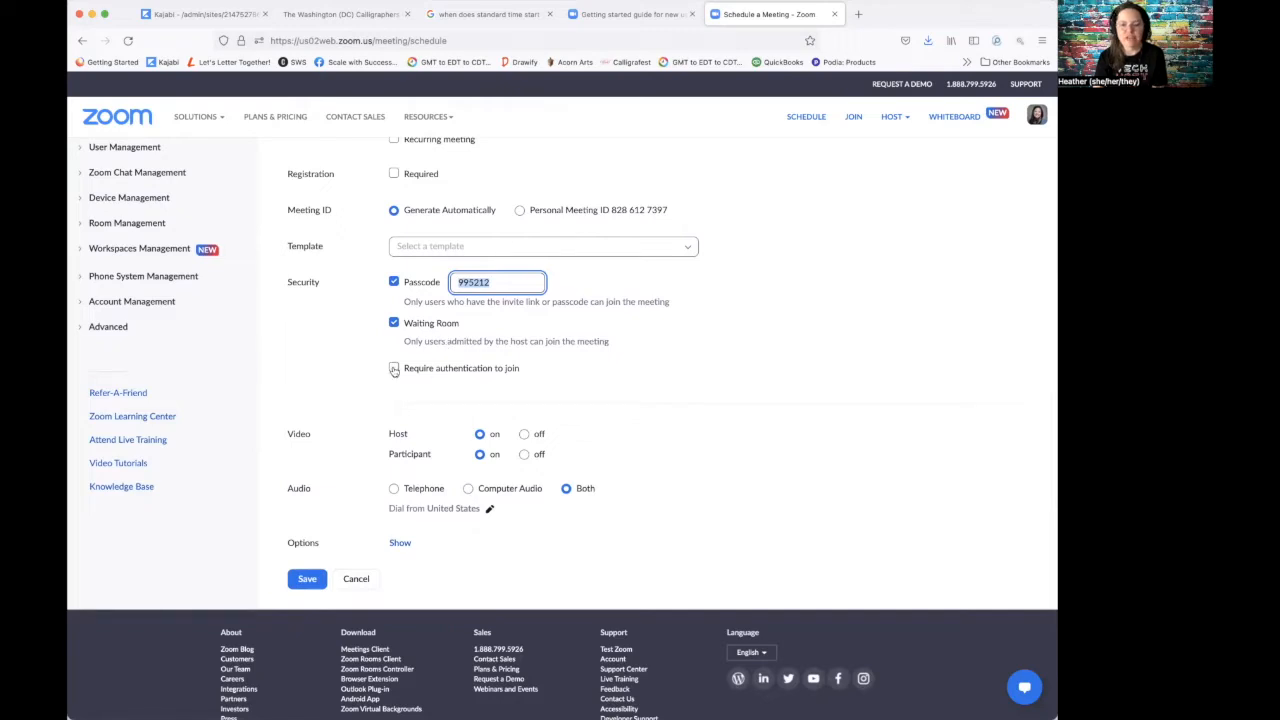
{"action": "scroll", "coordinate": [430, 385], "scroll_direction": "down", "scroll_amount": 3}
{"action": "scroll", "coordinate": [431, 393], "scroll_direction": "down", "scroll_amount": 1}
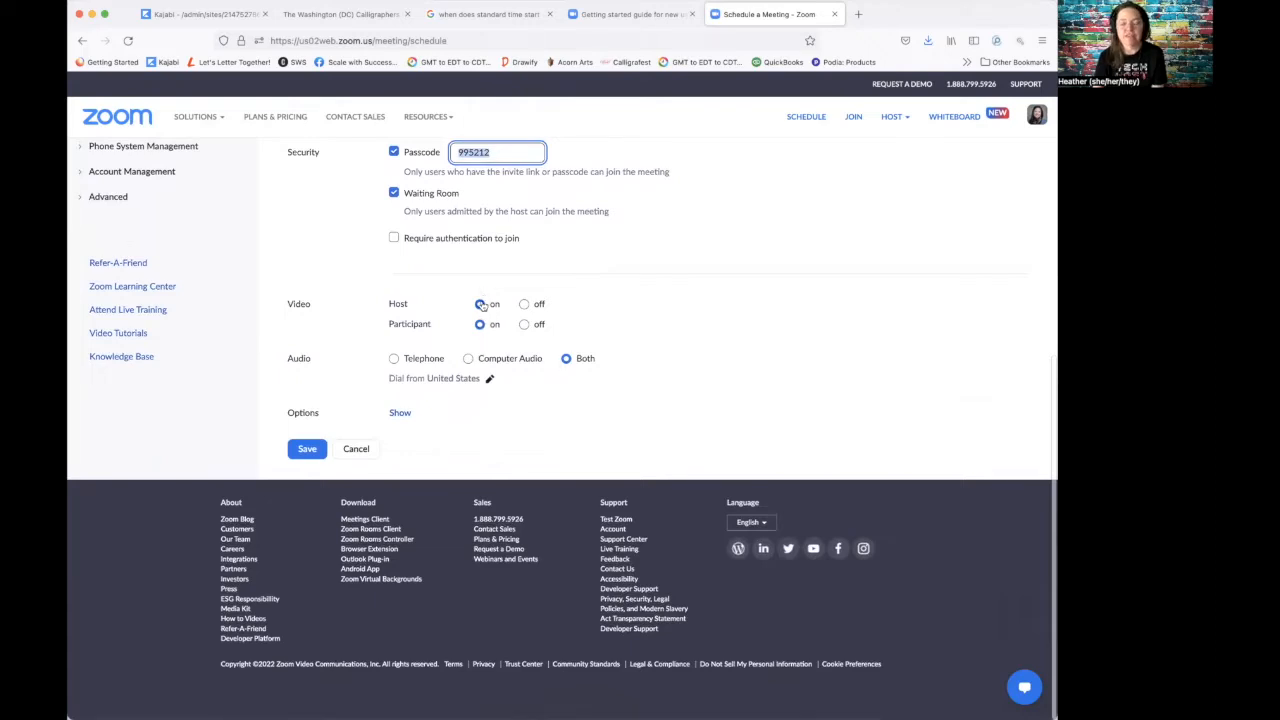
Step: Expand the meeting Options, showing mute on entry and automatic cloud recording enabled
{"action": "left_click", "coordinate": [400, 412]}
{"action": "scroll", "coordinate": [551, 405], "scroll_direction": "down", "scroll_amount": 2}
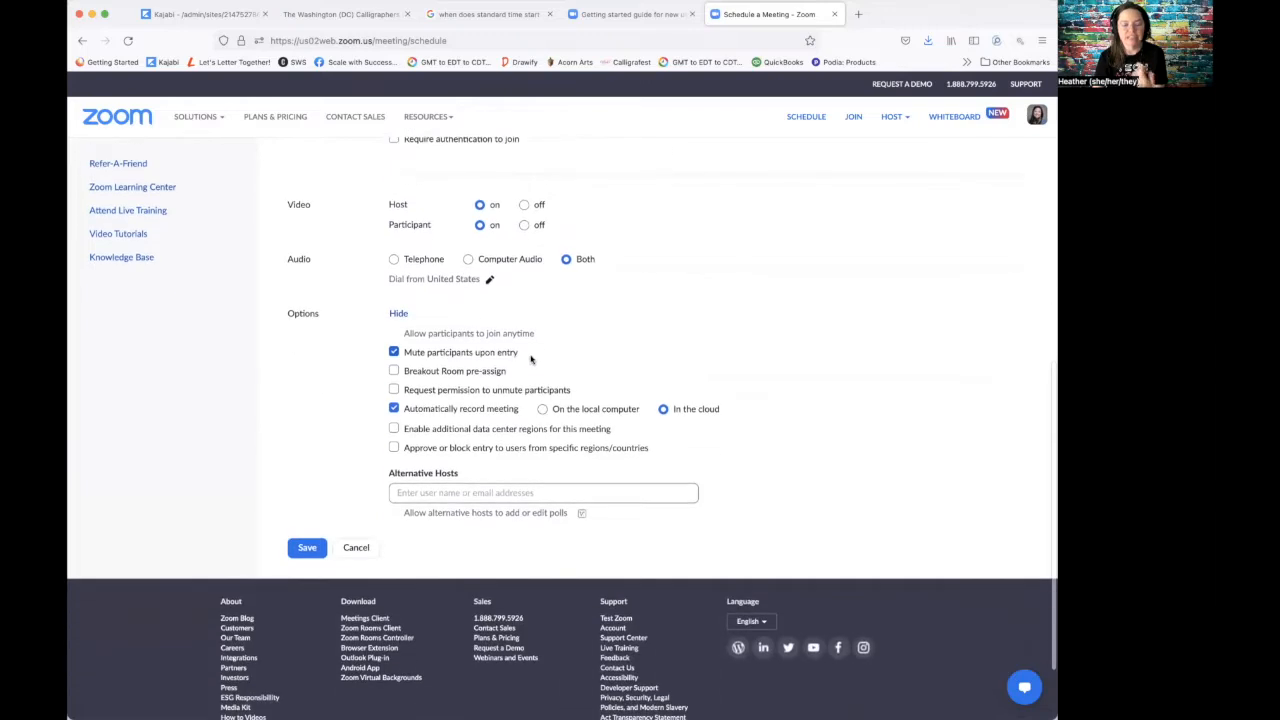
{"action": "scroll", "coordinate": [520, 360], "scroll_direction": "down", "scroll_amount": 2}
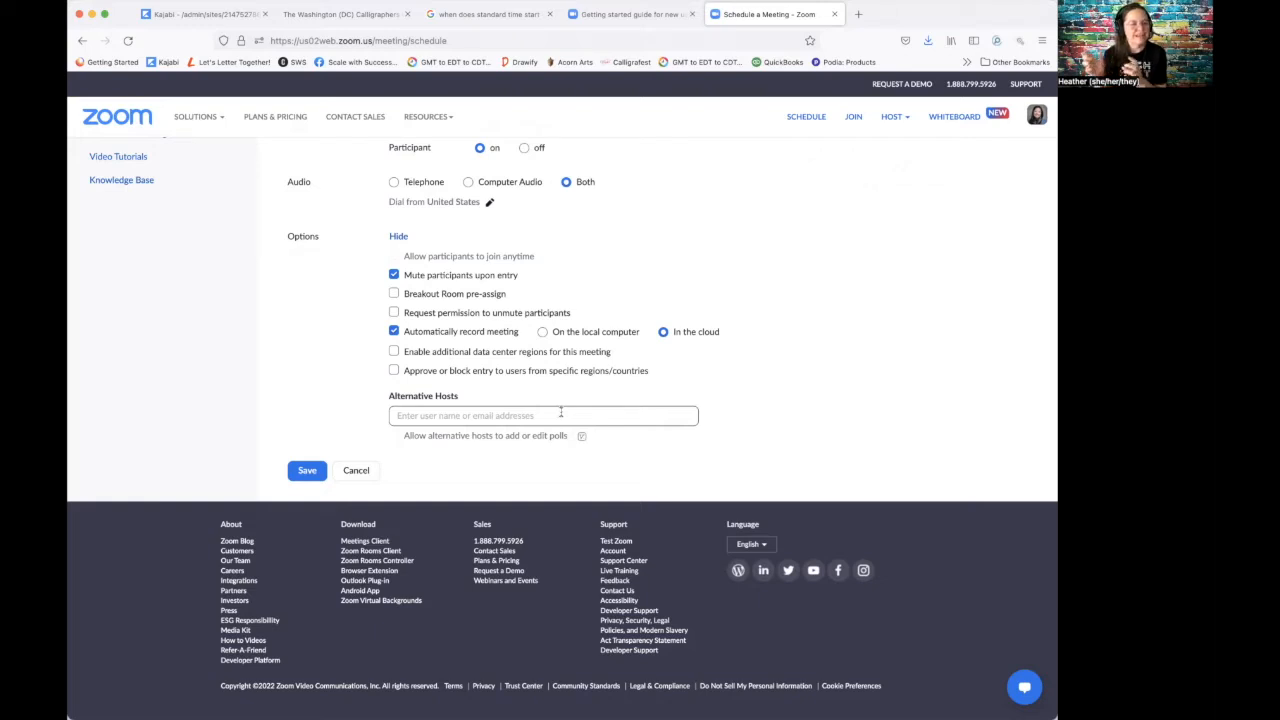
Step: Save the Upcoming Coming meeting and bring up its invitation text
{"action": "left_click", "coordinate": [302, 469]}
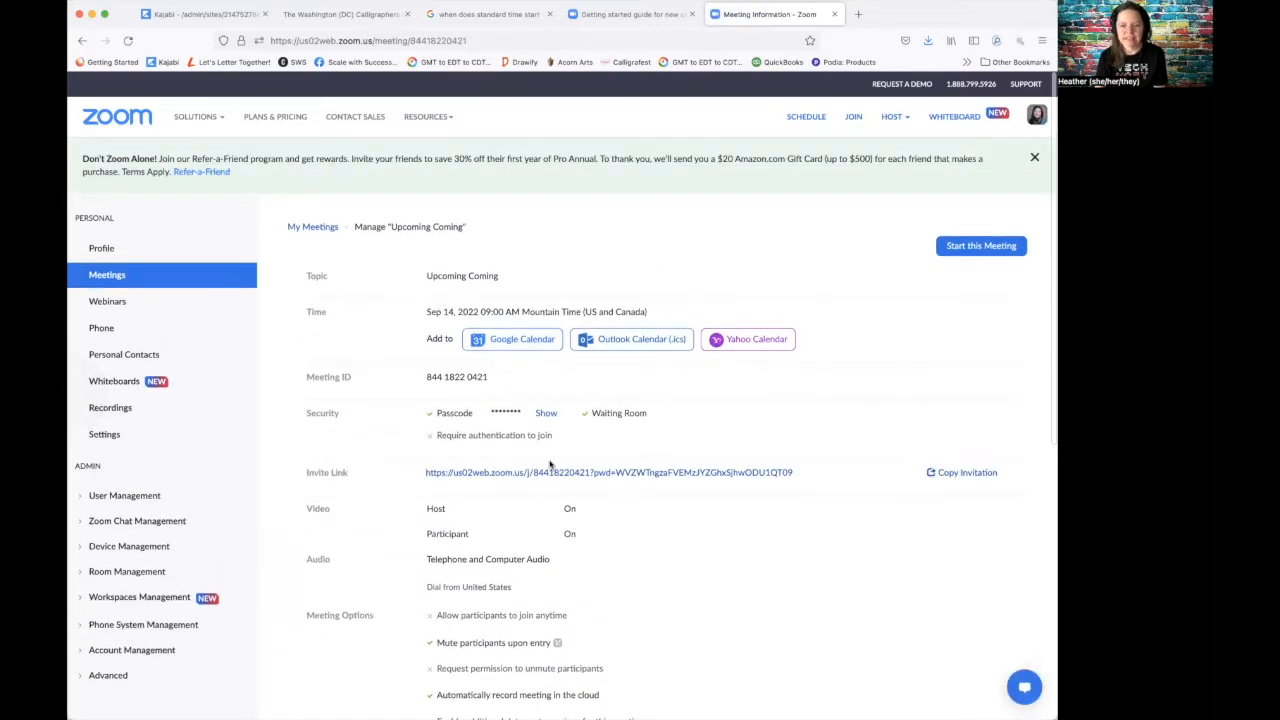
{"action": "scroll", "coordinate": [494, 528], "scroll_direction": "down", "scroll_amount": 2}
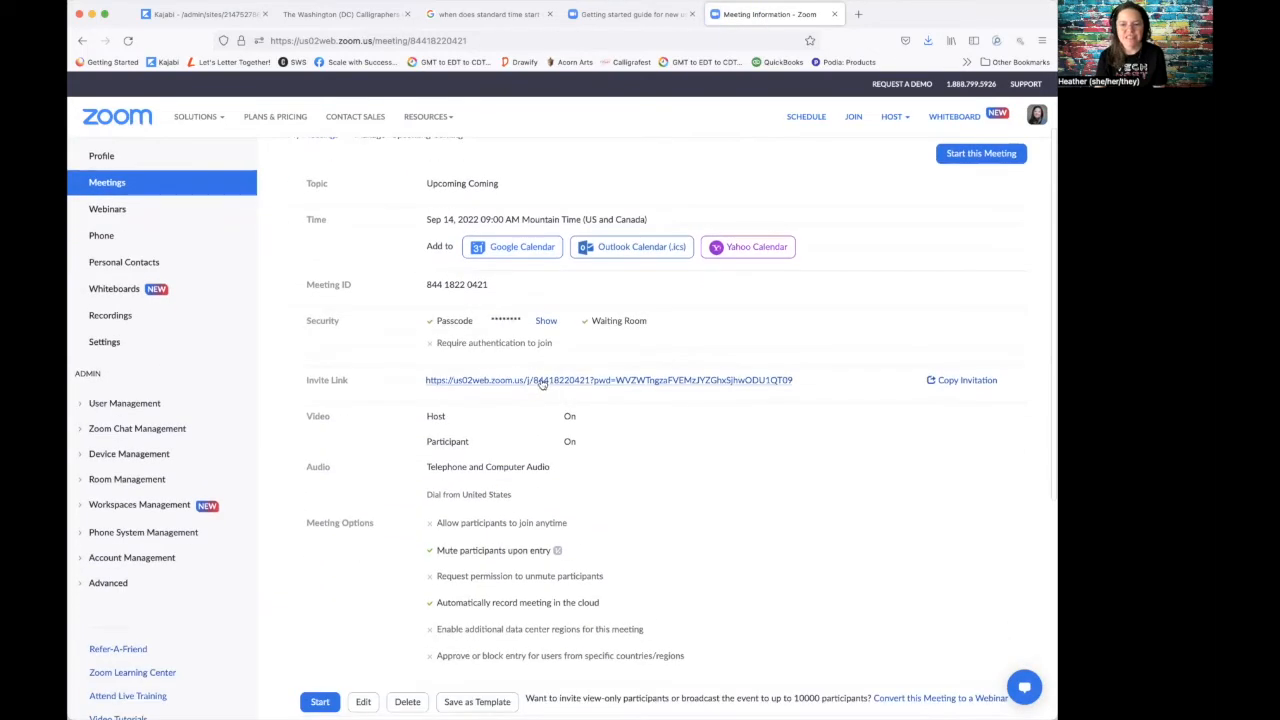
{"action": "left_click", "coordinate": [937, 383]}
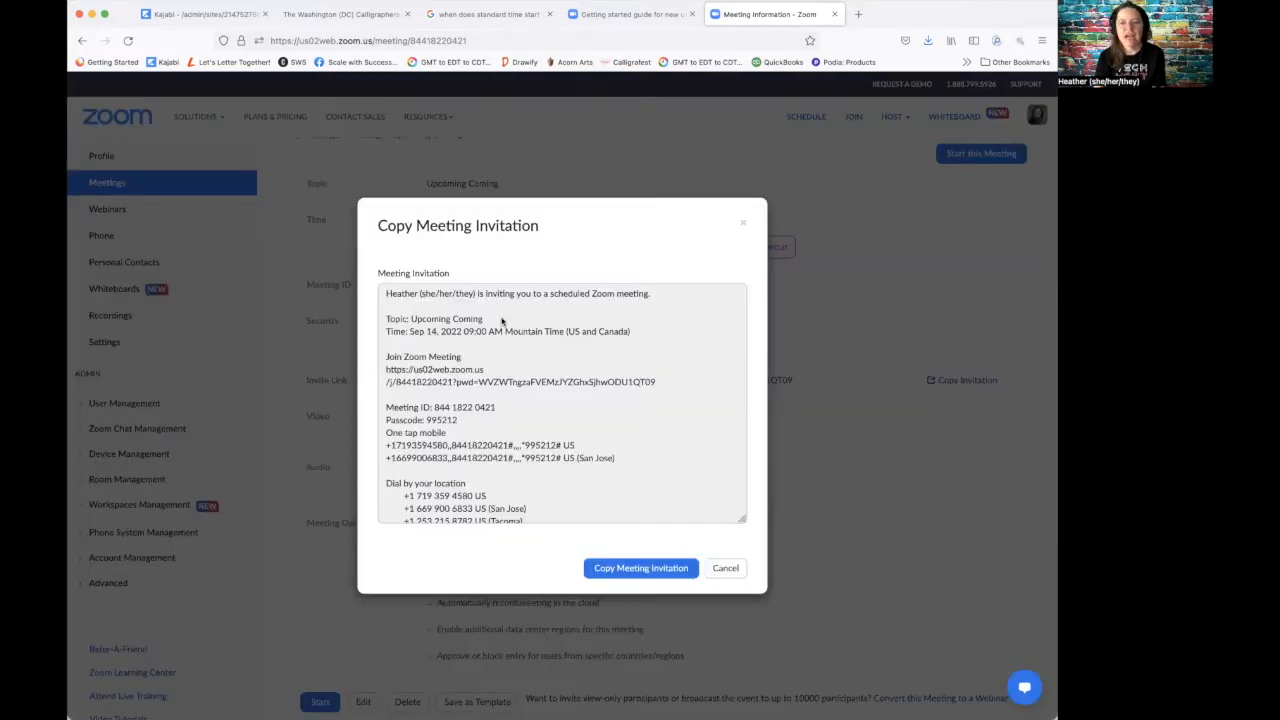
Step: Select the join link and meeting ID in the invitation, then cancel without copying
{"action": "left_click_drag", "start_coordinate": [476, 421], "coordinate": [375, 372]}
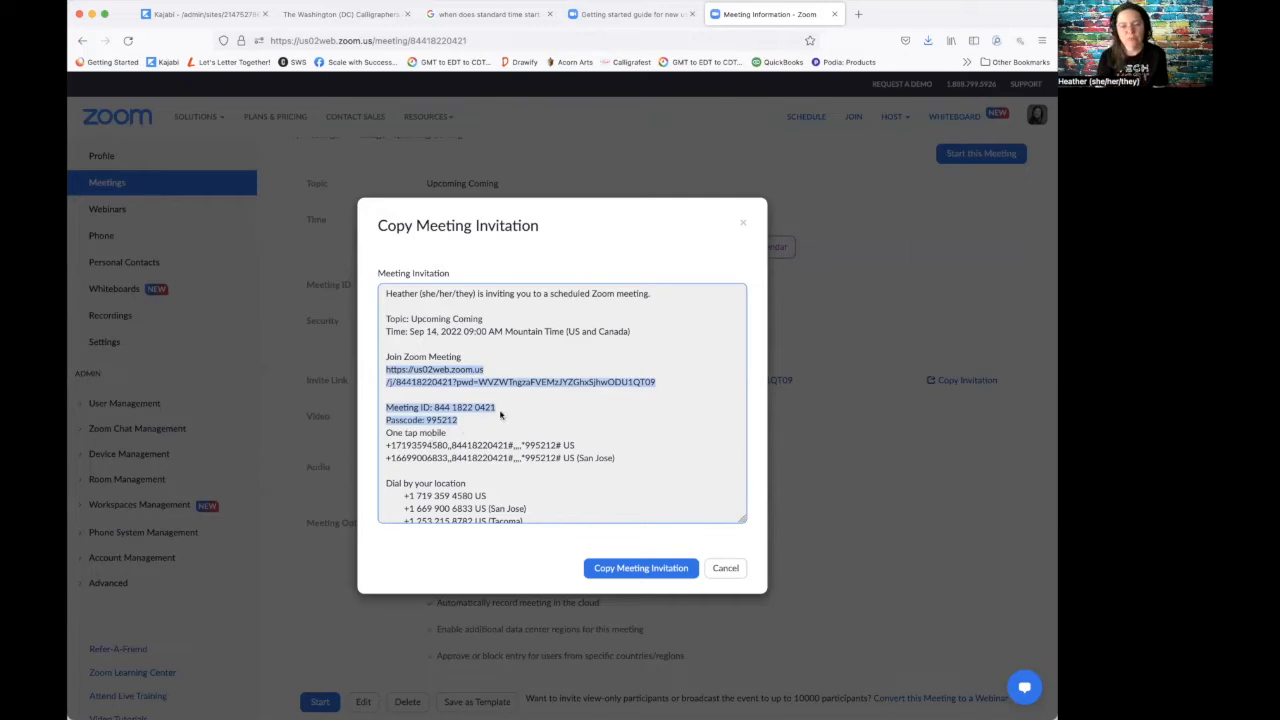
{"action": "scroll", "coordinate": [500, 415], "scroll_direction": "down", "scroll_amount": 5}
{"action": "scroll", "coordinate": [500, 415], "scroll_direction": "up", "scroll_amount": 6}
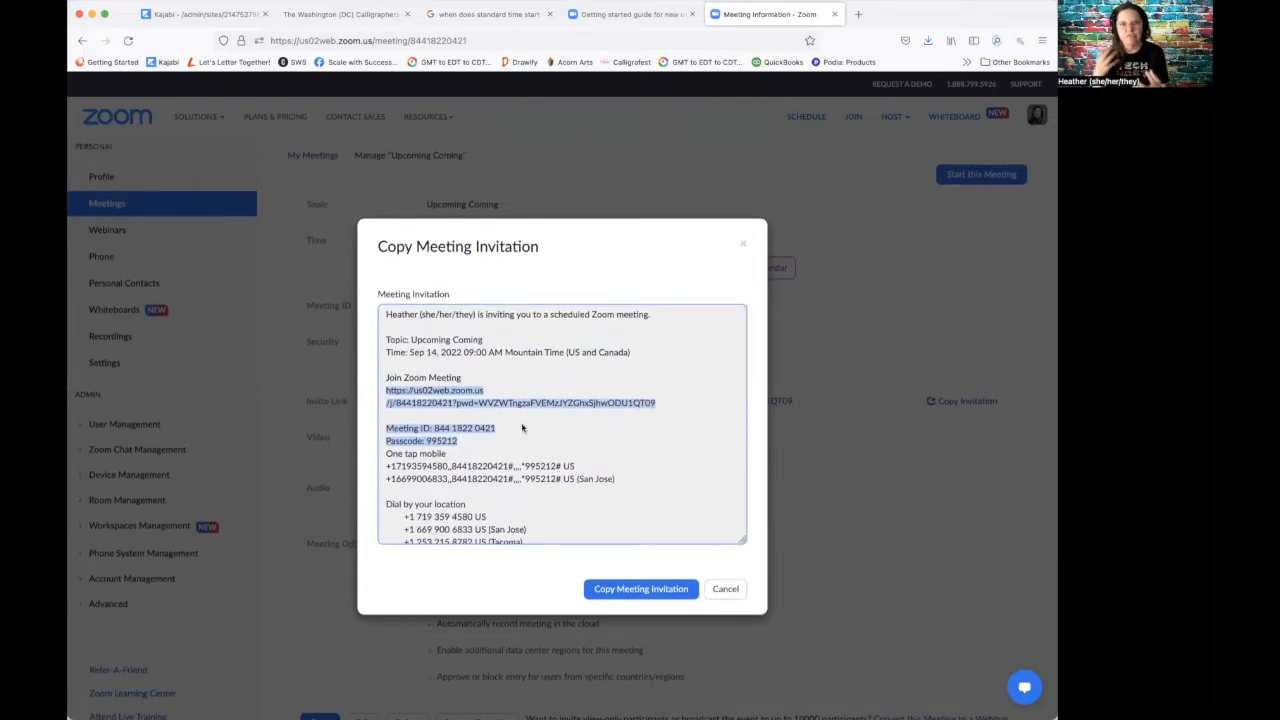
{"action": "scroll", "coordinate": [522, 428], "scroll_direction": "down", "scroll_amount": 3}
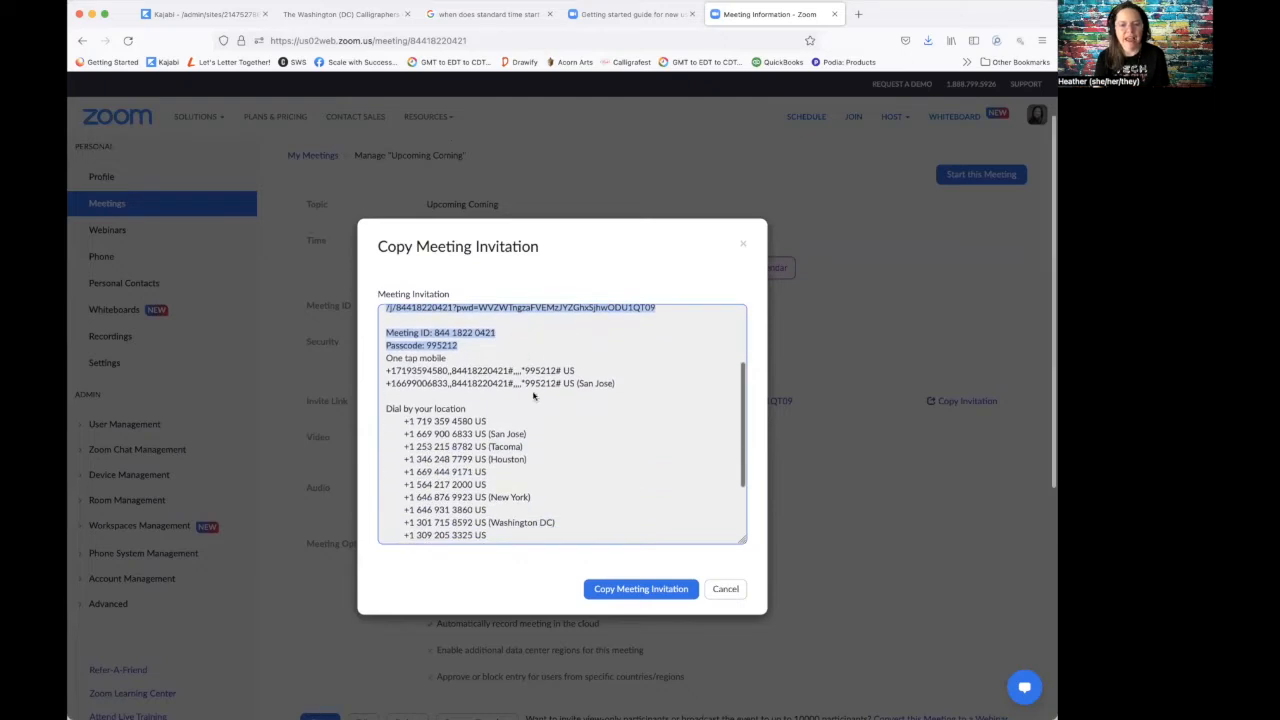
{"action": "scroll", "coordinate": [490, 440], "scroll_direction": "down", "scroll_amount": 2}
{"action": "scroll", "coordinate": [491, 440], "scroll_direction": "up", "scroll_amount": 5}
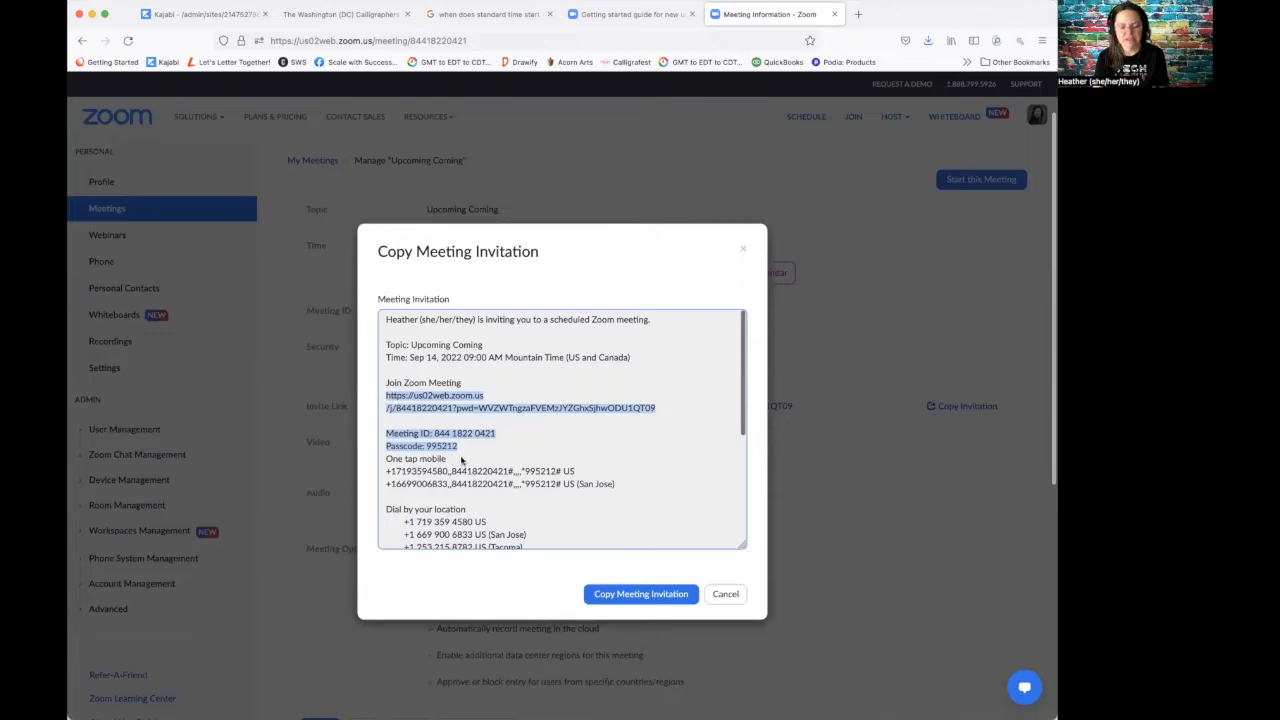
{"action": "left_click", "coordinate": [719, 596]}
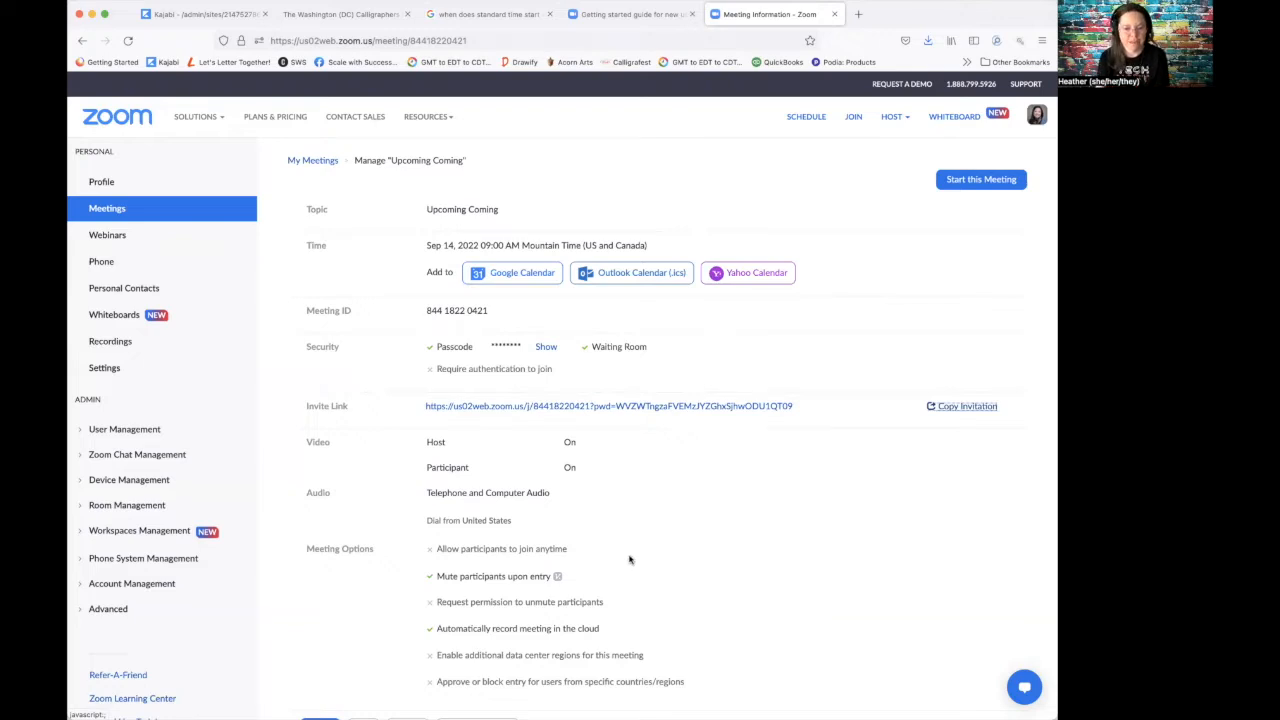
Step: Open the saved Upcoming Coming meeting in its Edit form
{"action": "scroll", "coordinate": [629, 560], "scroll_direction": "down", "scroll_amount": 5}
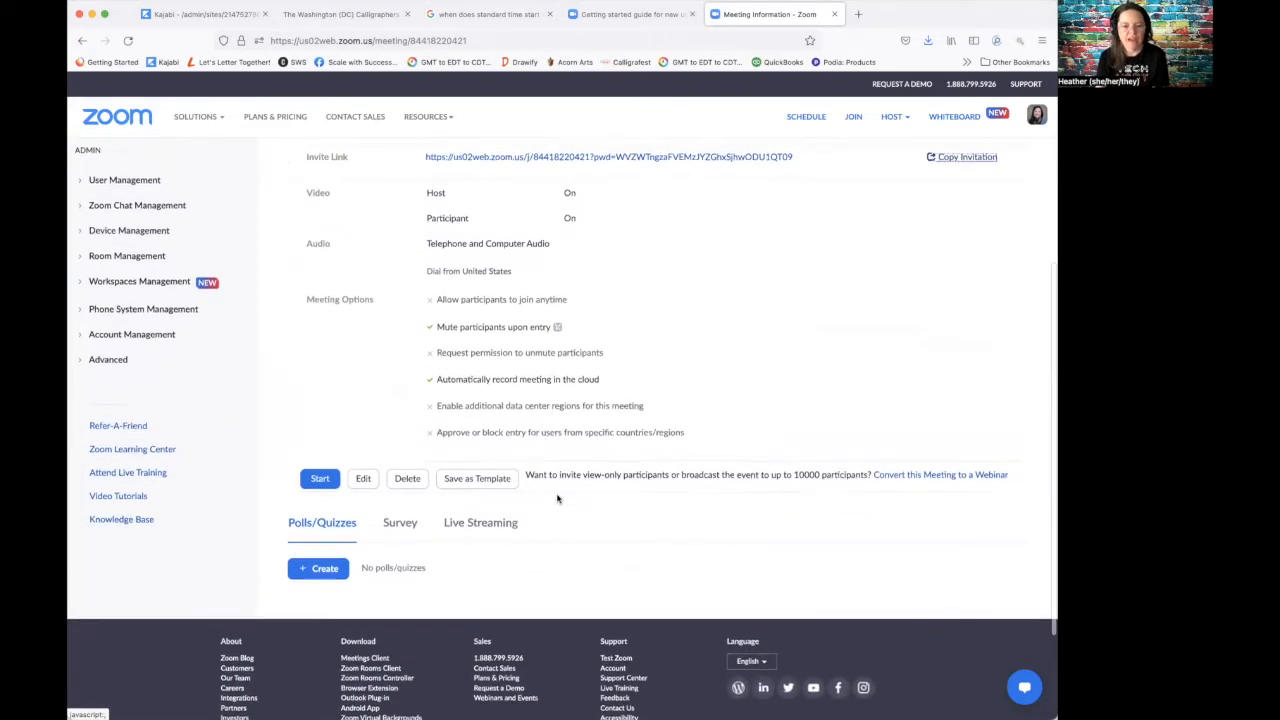
{"action": "scroll", "coordinate": [557, 498], "scroll_direction": "down", "scroll_amount": 2}
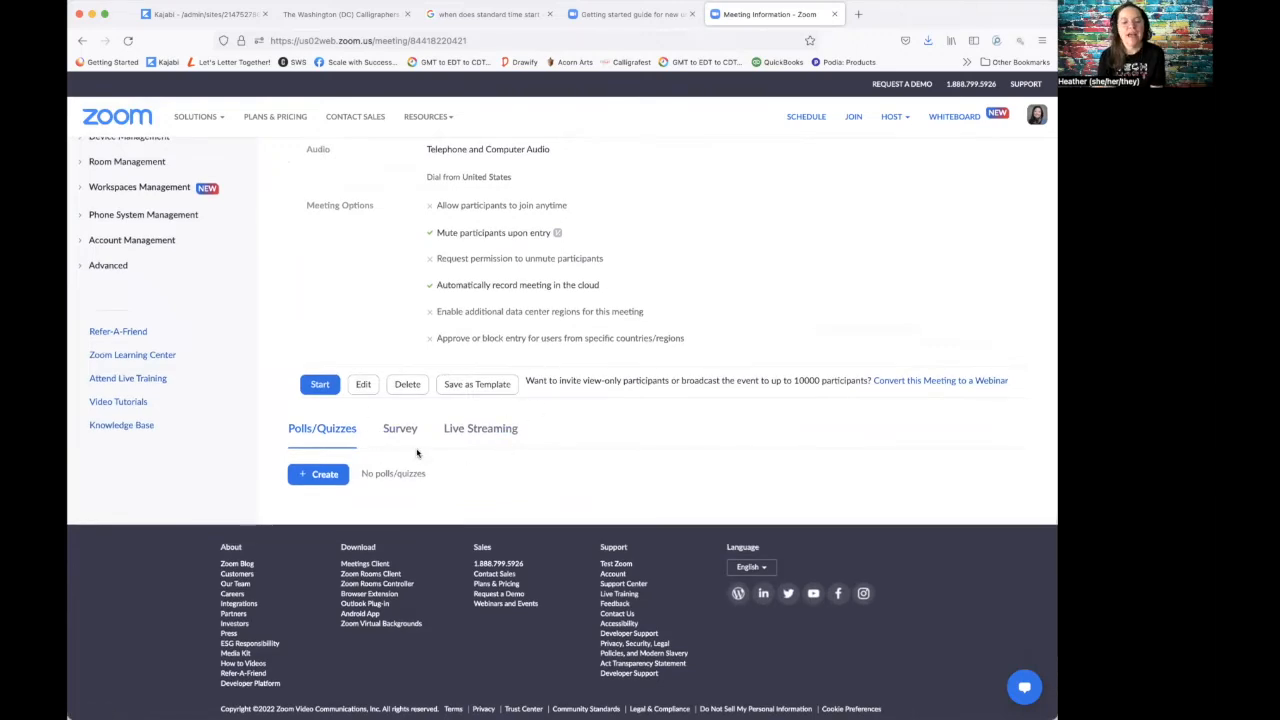
{"action": "left_click", "coordinate": [362, 385]}
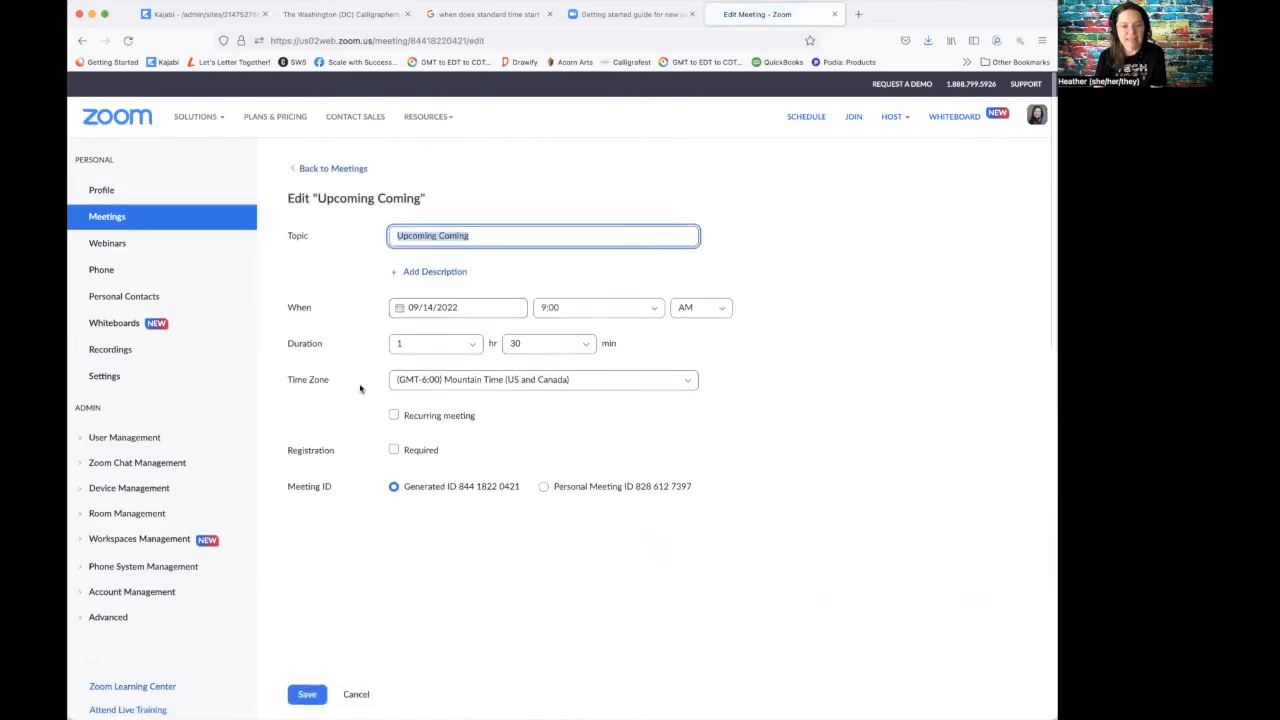
Step: Go back to the meeting information page without saving any edits
{"action": "scroll", "coordinate": [323, 440], "scroll_direction": "down", "scroll_amount": 5}
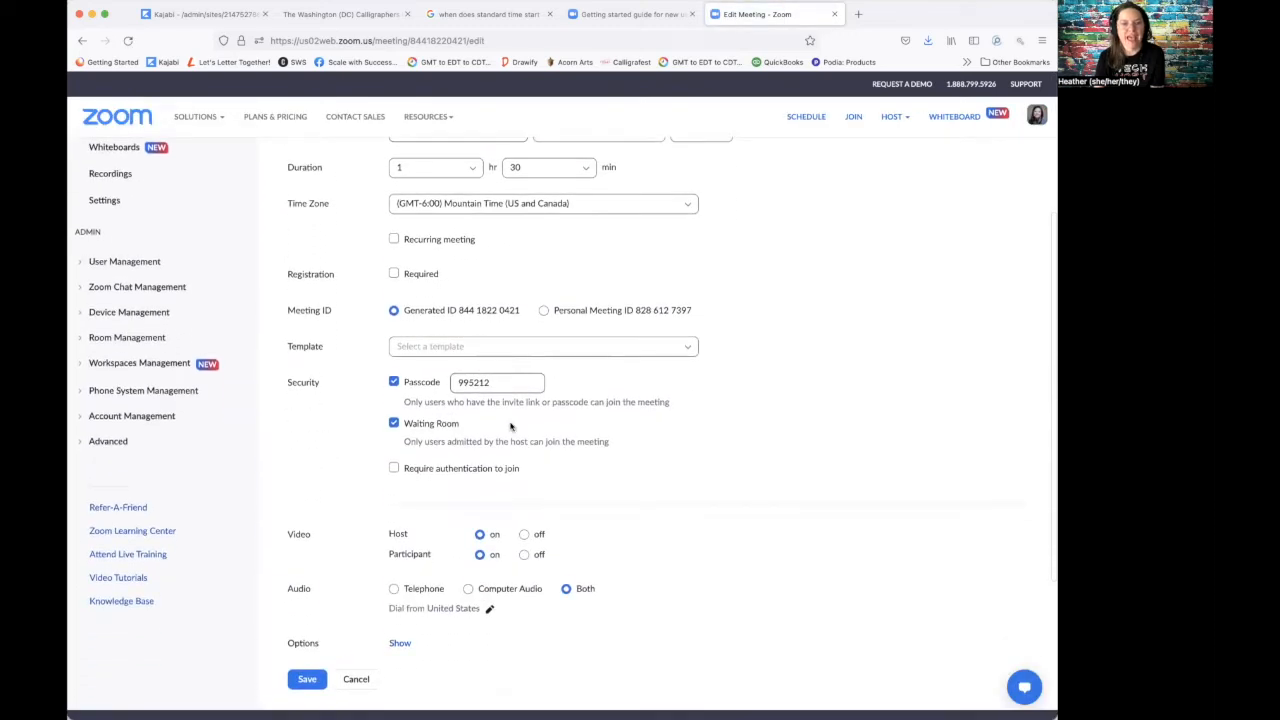
{"action": "left_click", "coordinate": [81, 41]}
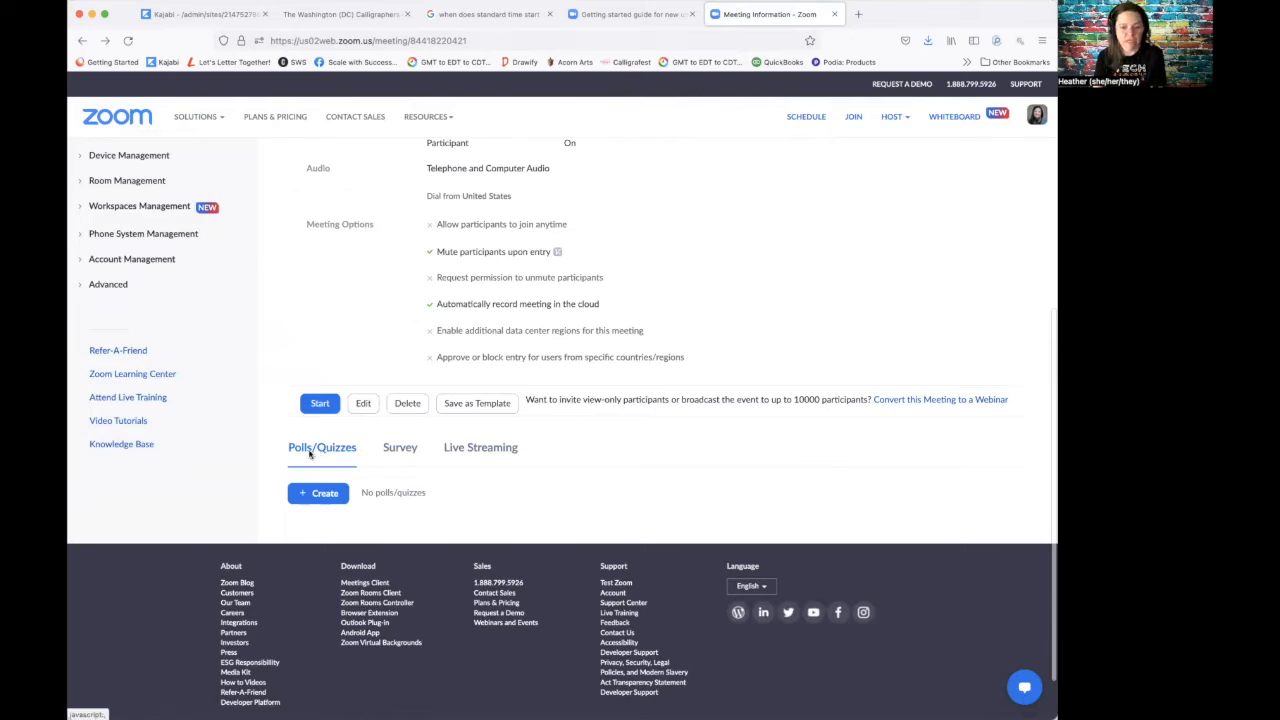
Step: Browse the meeting's Survey and Live Streaming tabs without changing anything
{"action": "left_click", "coordinate": [401, 451]}
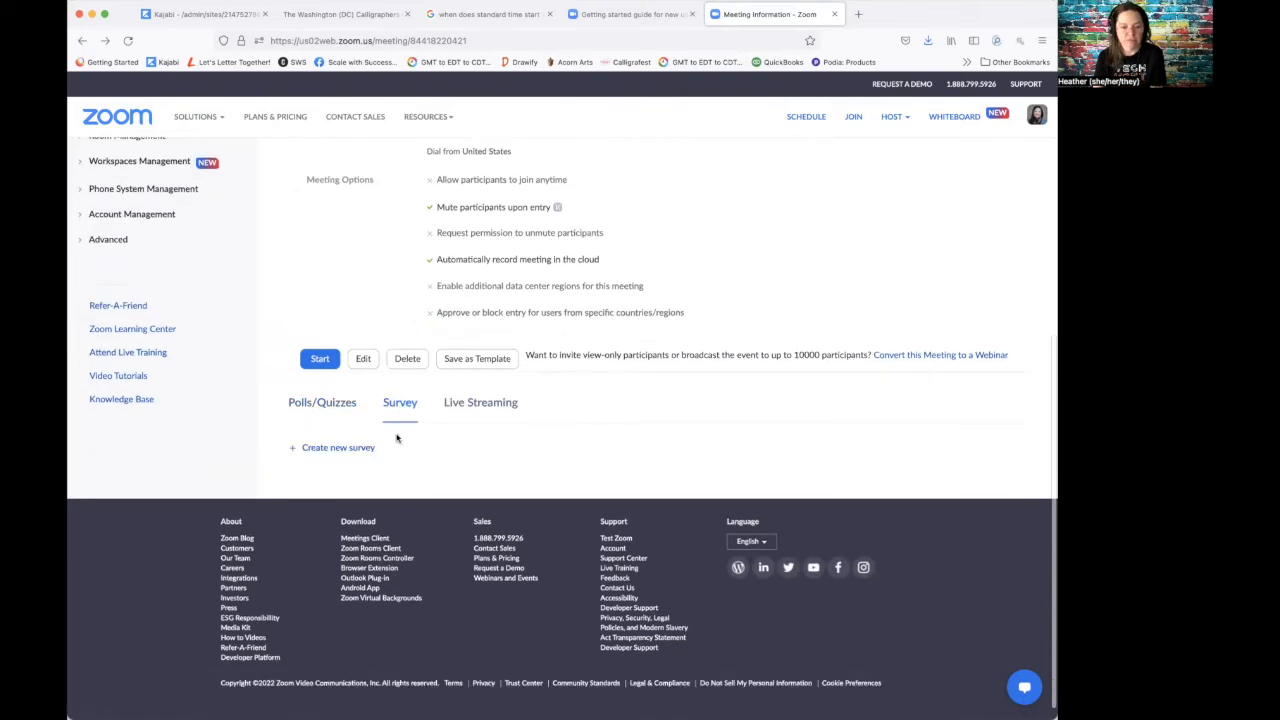
{"action": "left_click", "coordinate": [474, 403]}
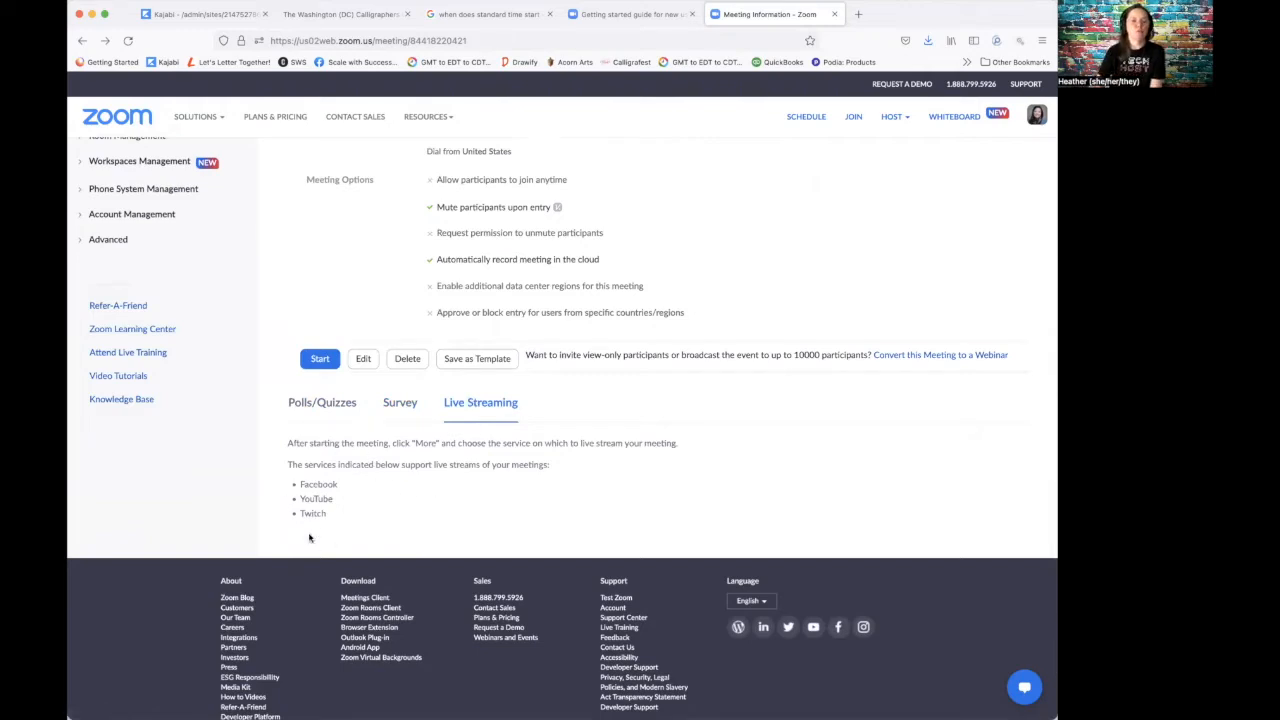
{"action": "scroll", "coordinate": [305, 380], "scroll_direction": "up", "scroll_amount": 5}
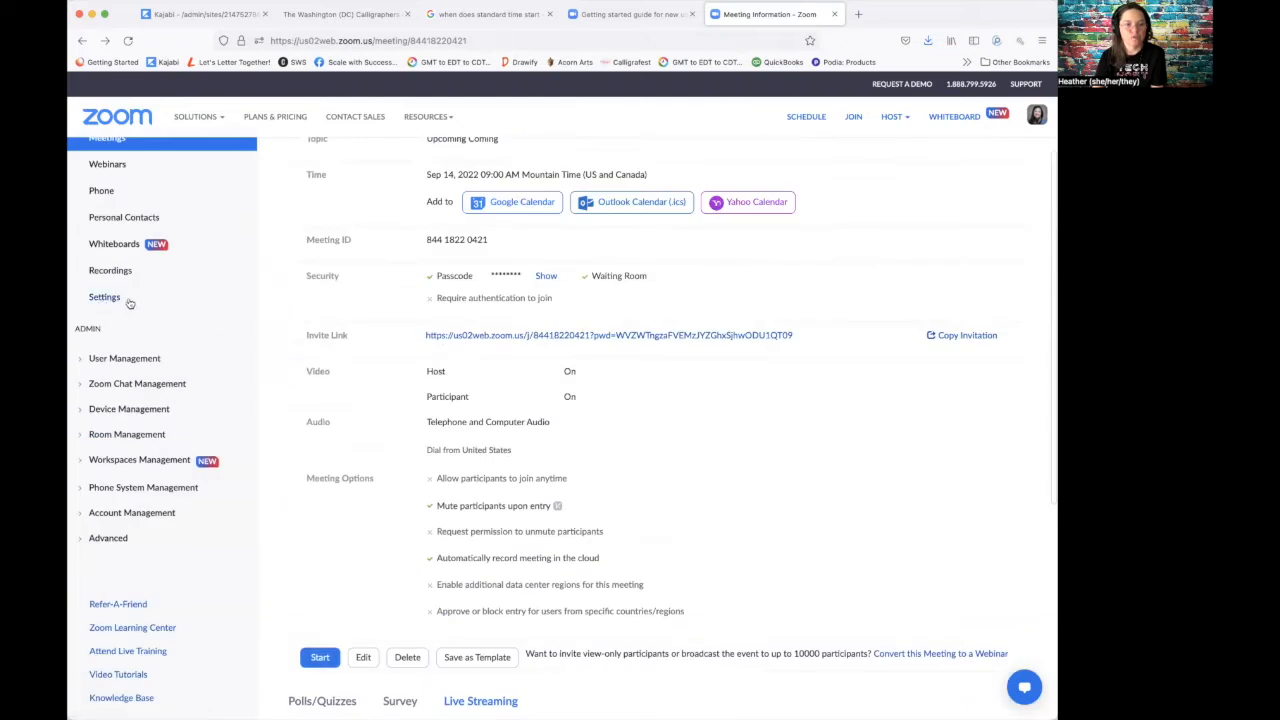
{"action": "scroll", "coordinate": [463, 417], "scroll_direction": "down", "scroll_amount": 5}
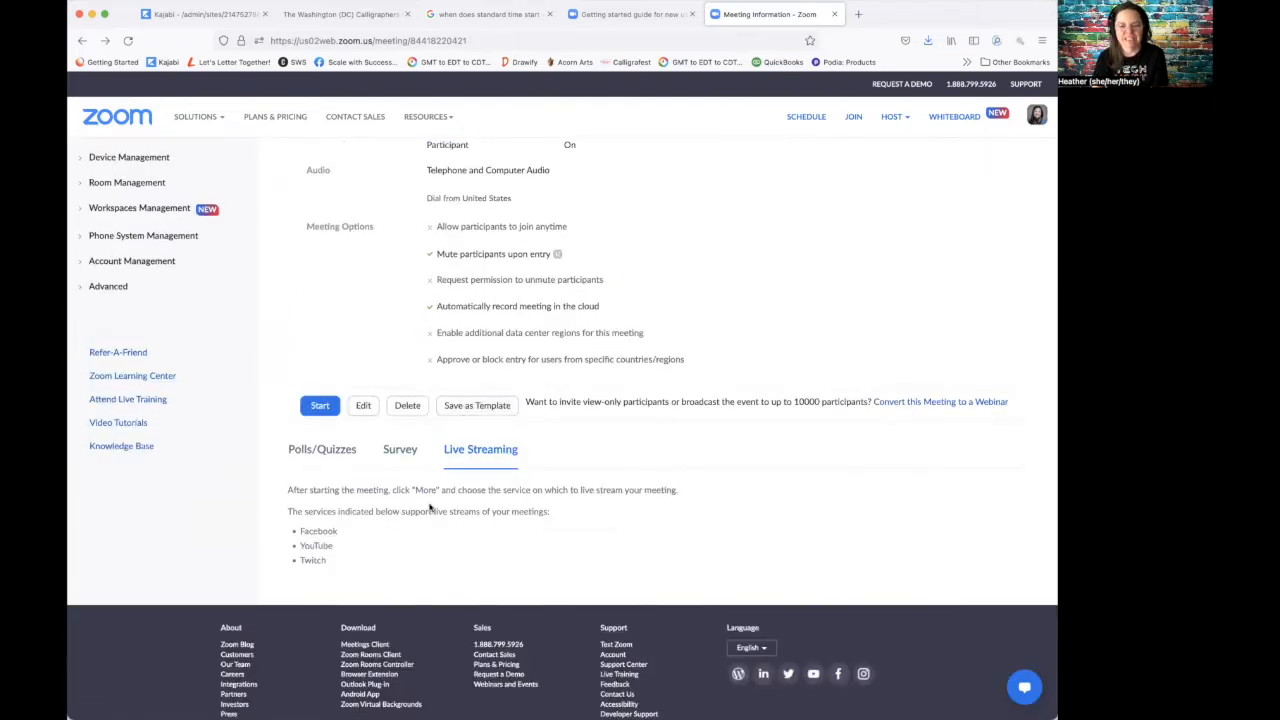
{"action": "scroll", "coordinate": [430, 508], "scroll_direction": "up", "scroll_amount": 7}
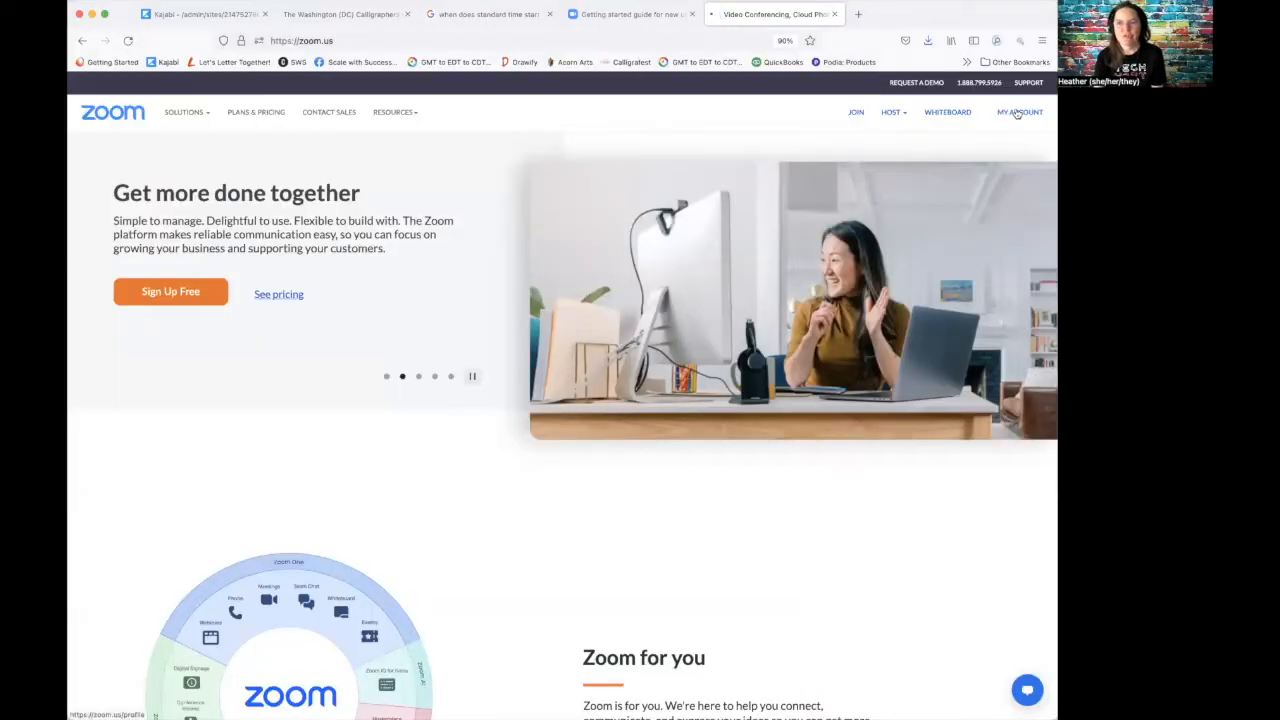
Step: Start a new meeting with the guest speaker's name and Rare Books and Manuscripts department as topic
{"action": "left_click", "coordinate": [1017, 113]}
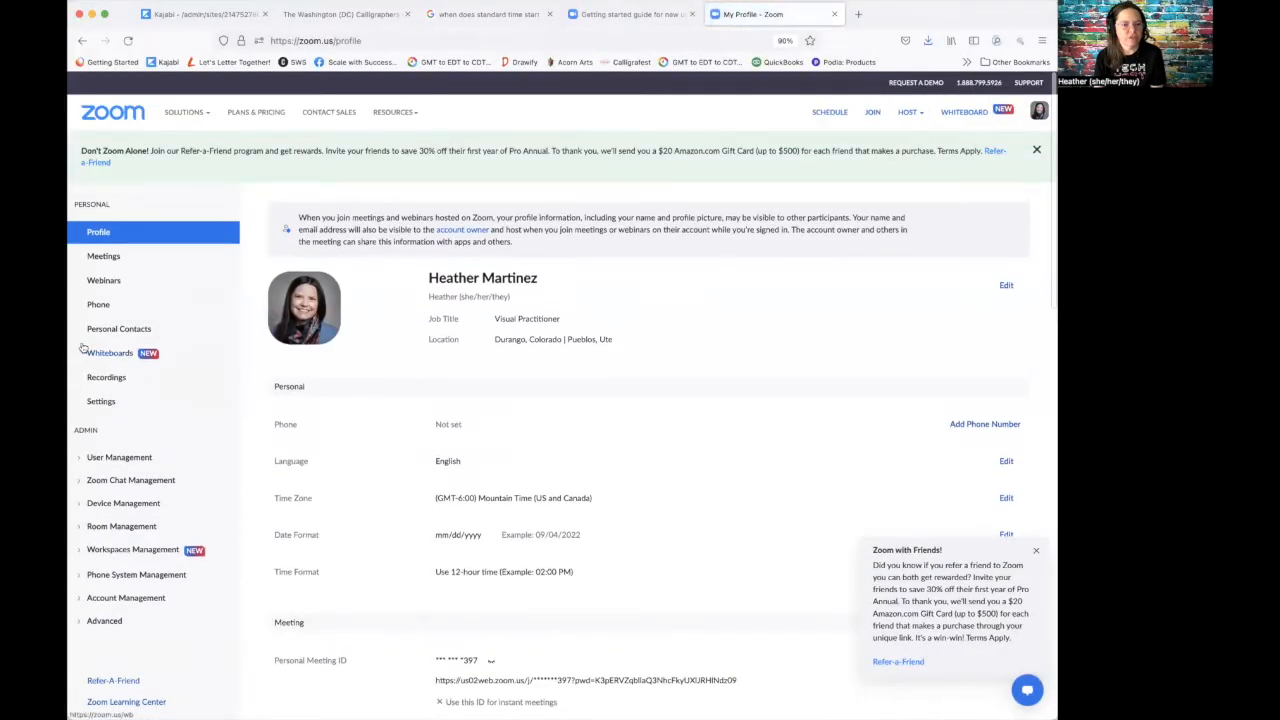
{"action": "left_click", "coordinate": [102, 260]}
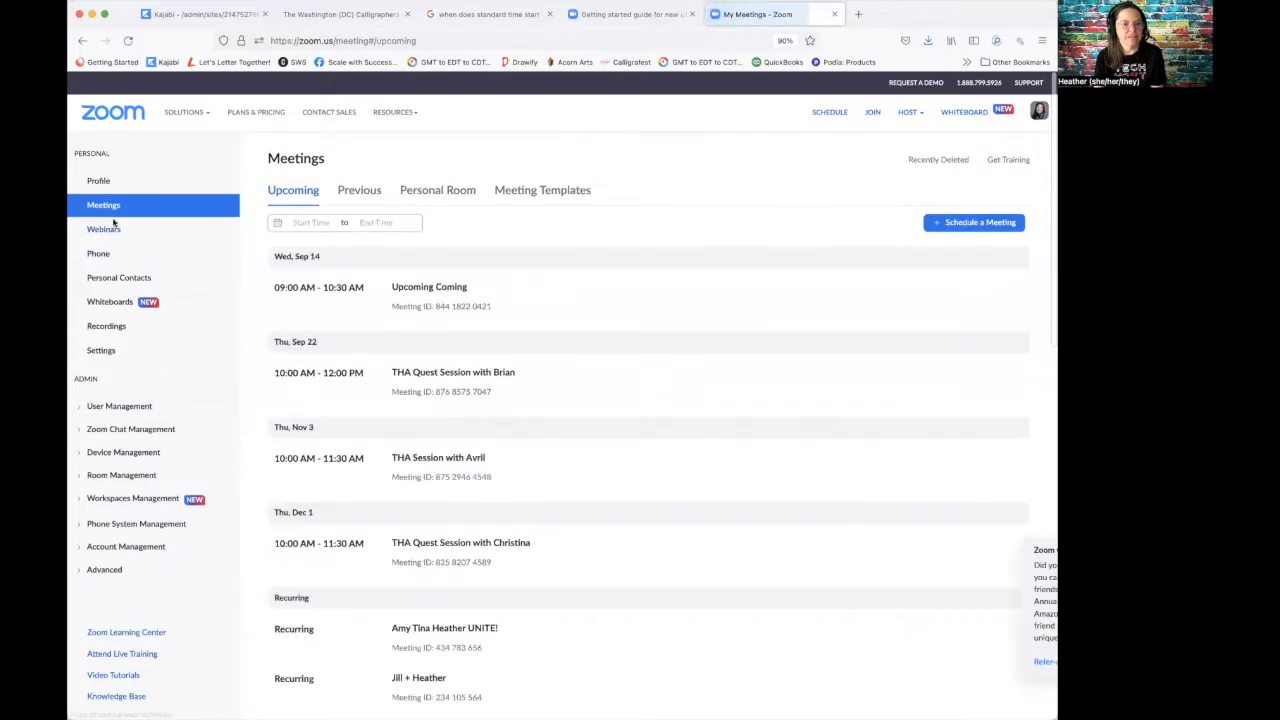
{"action": "left_click", "coordinate": [945, 275]}
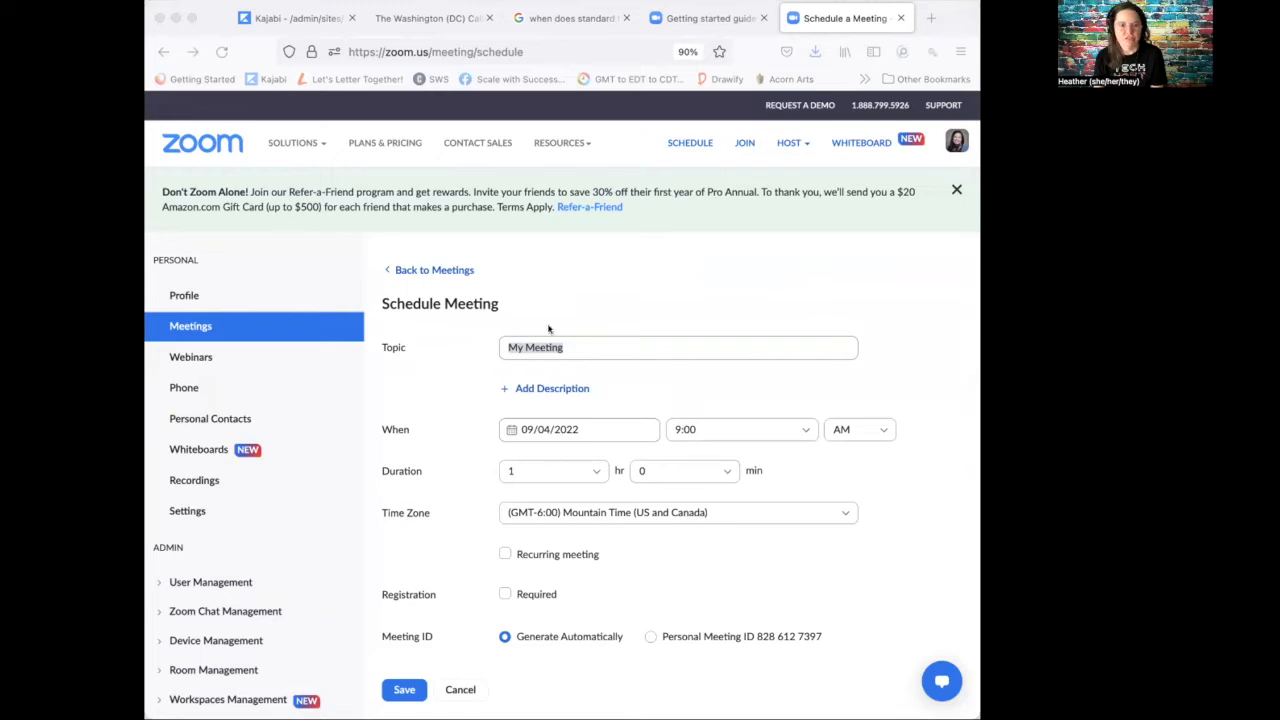
{"action": "left_click", "coordinate": [585, 352]}
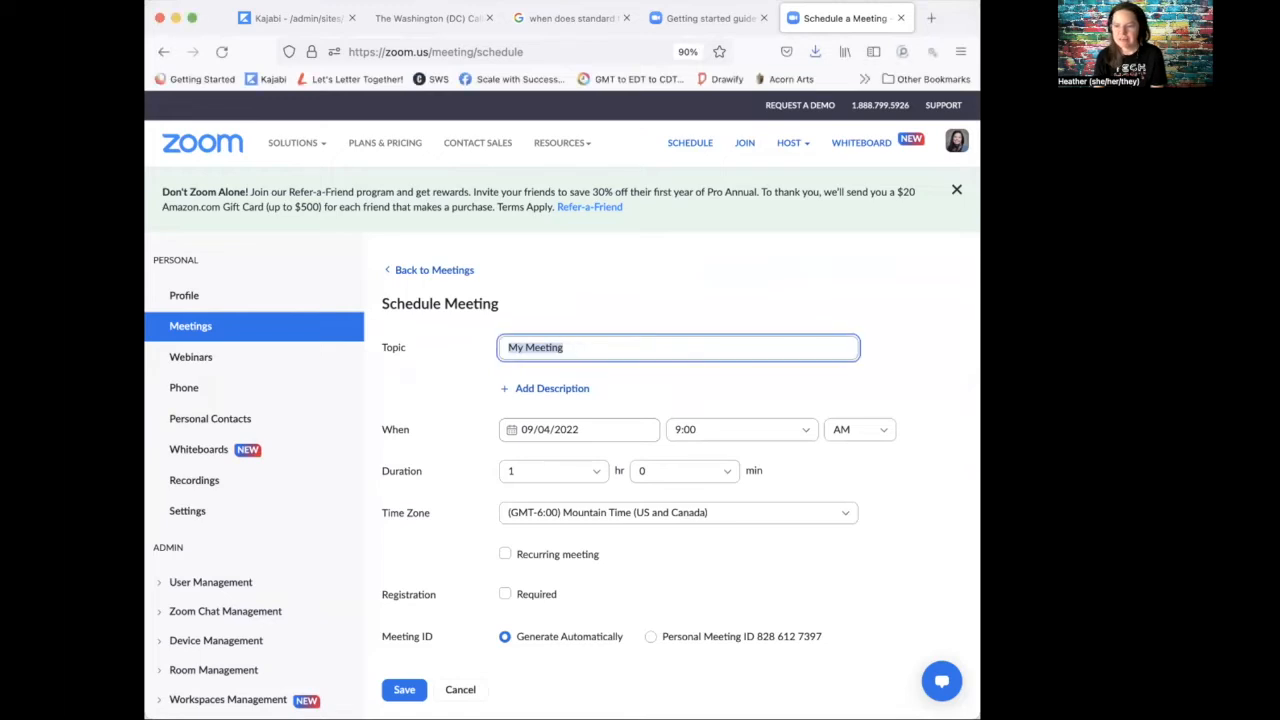
{"action": "left_click", "coordinate": [571, 346]}
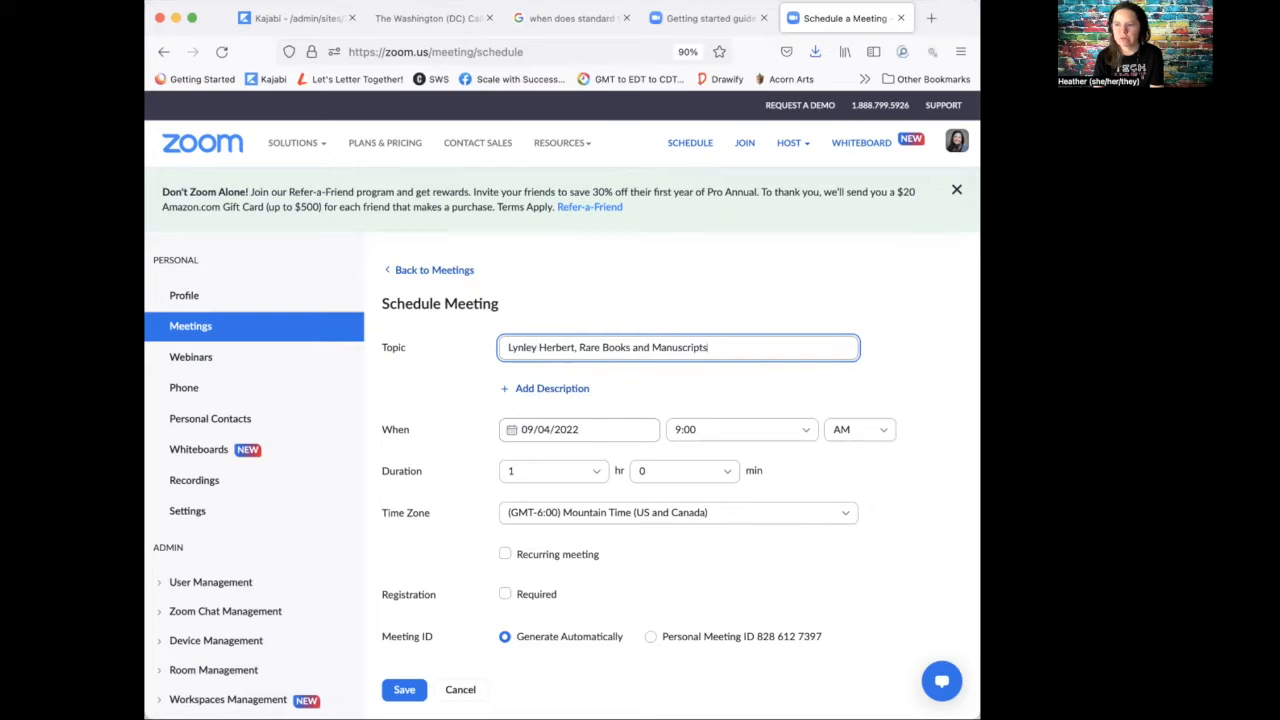
{"action": "key", "text": "super+Tab"}
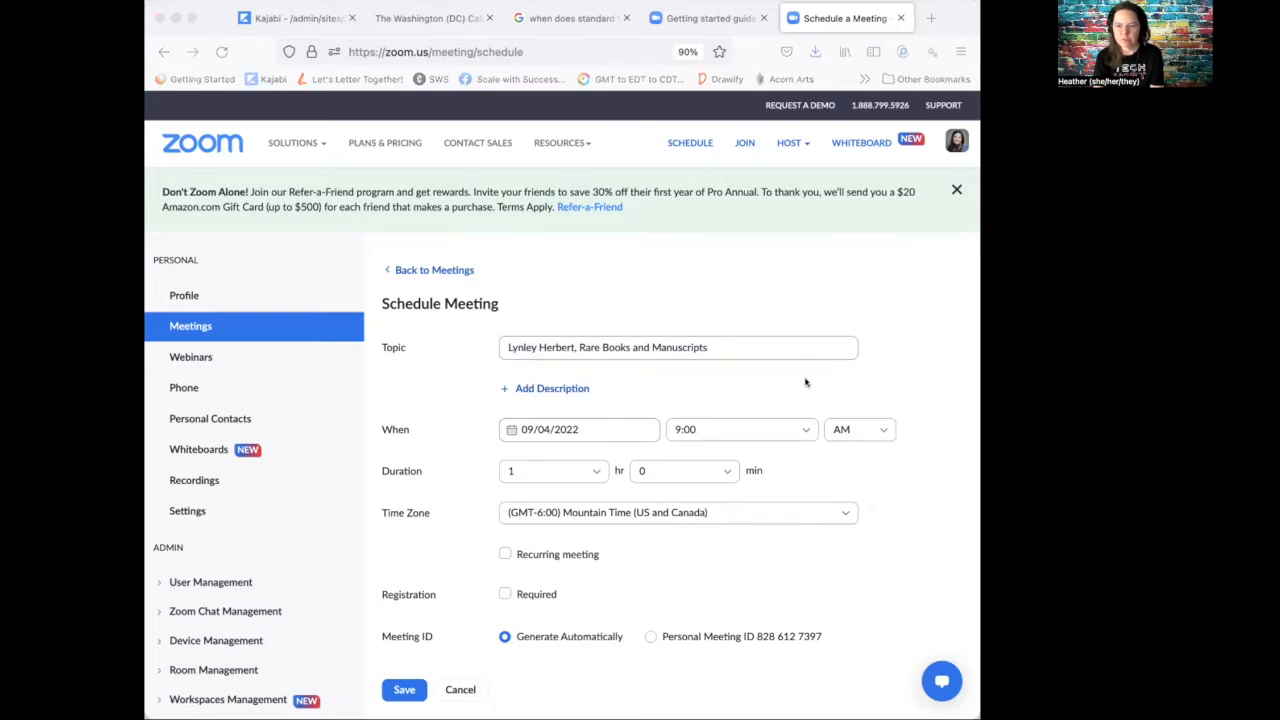
Step: Set the meeting date to October 4, 2022
{"action": "left_click", "coordinate": [568, 428]}
{"action": "left_click", "coordinate": [568, 428]}
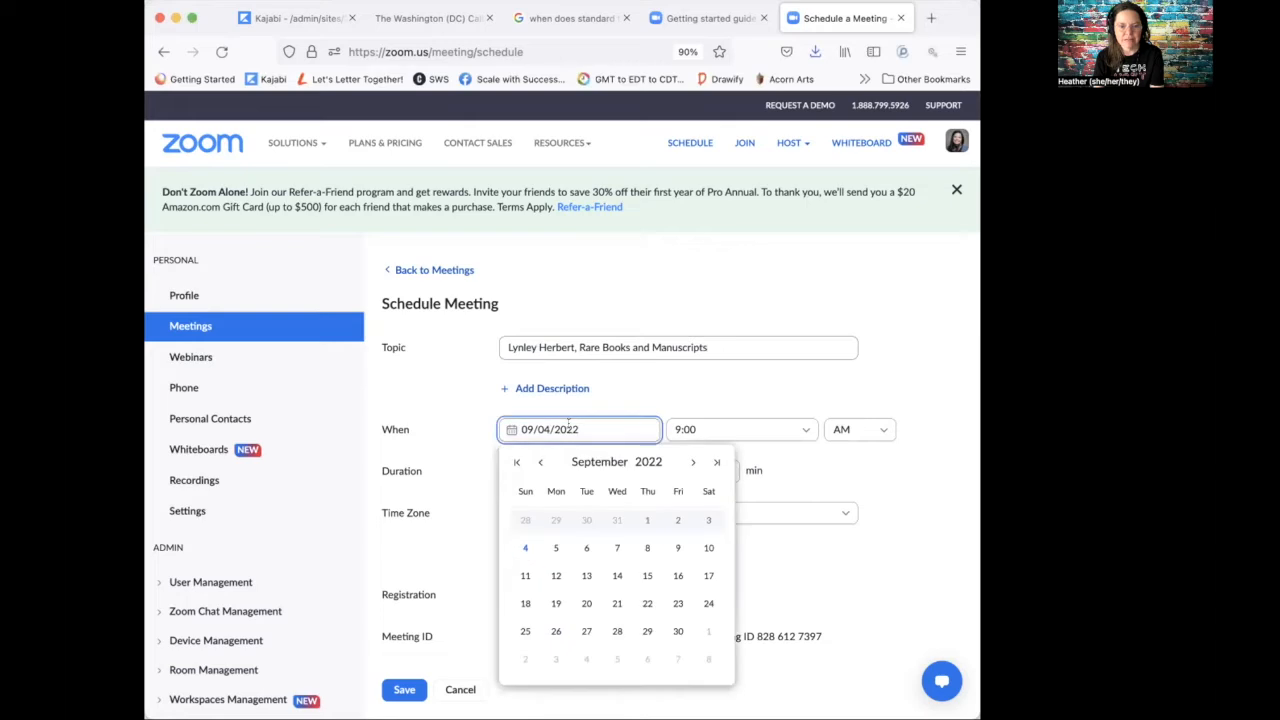
{"action": "left_click", "coordinate": [716, 462]}
{"action": "left_click", "coordinate": [716, 462]}
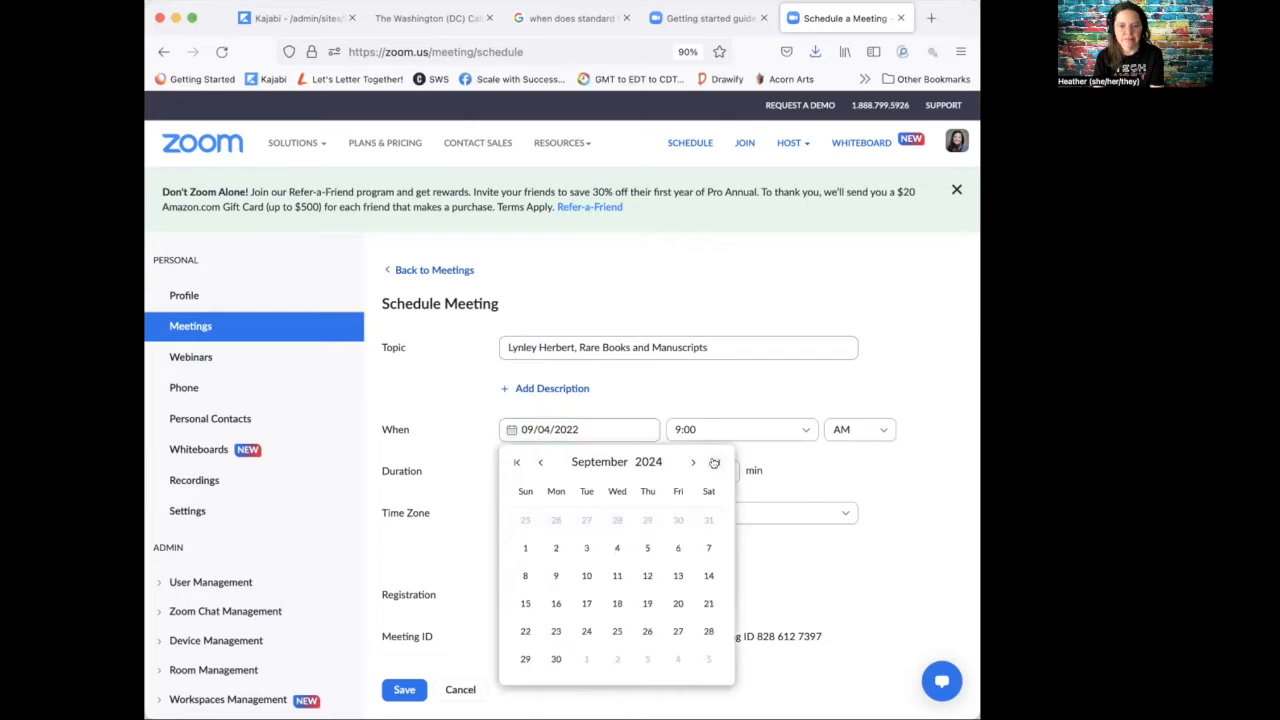
{"action": "left_click", "coordinate": [516, 462]}
{"action": "left_click", "coordinate": [516, 462]}
{"action": "left_click", "coordinate": [690, 463]}
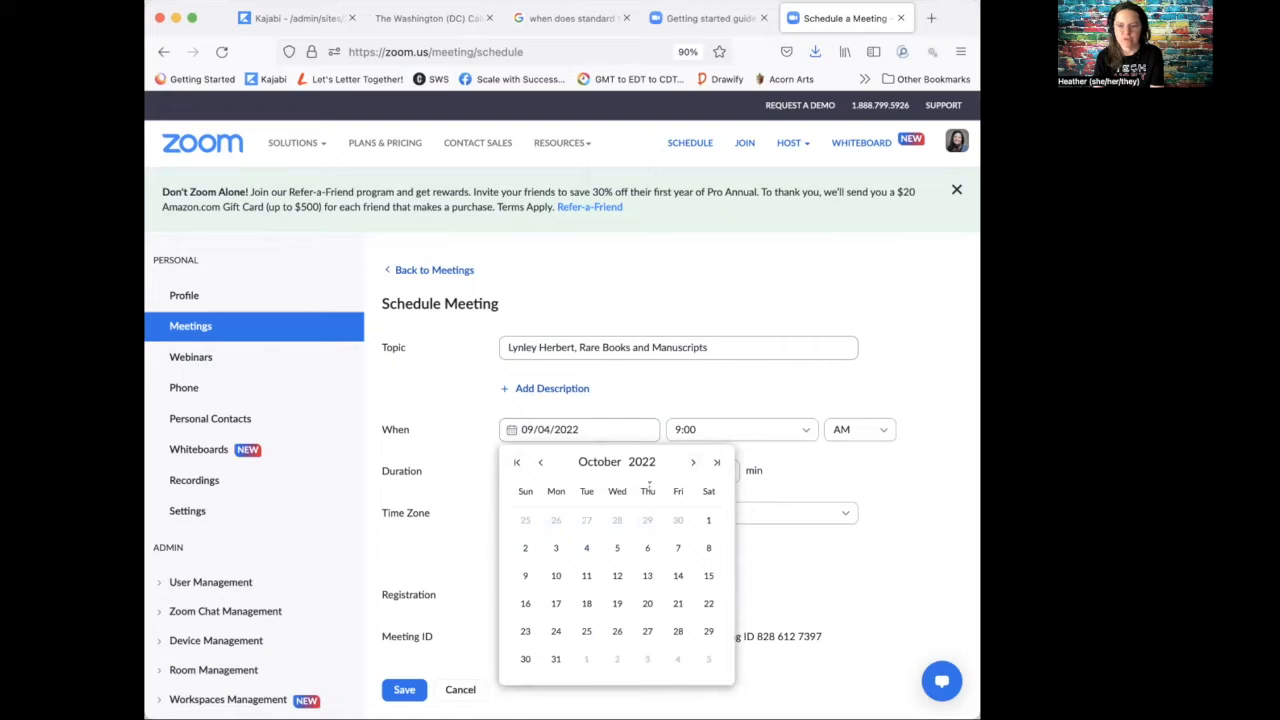
{"action": "left_click", "coordinate": [586, 548]}
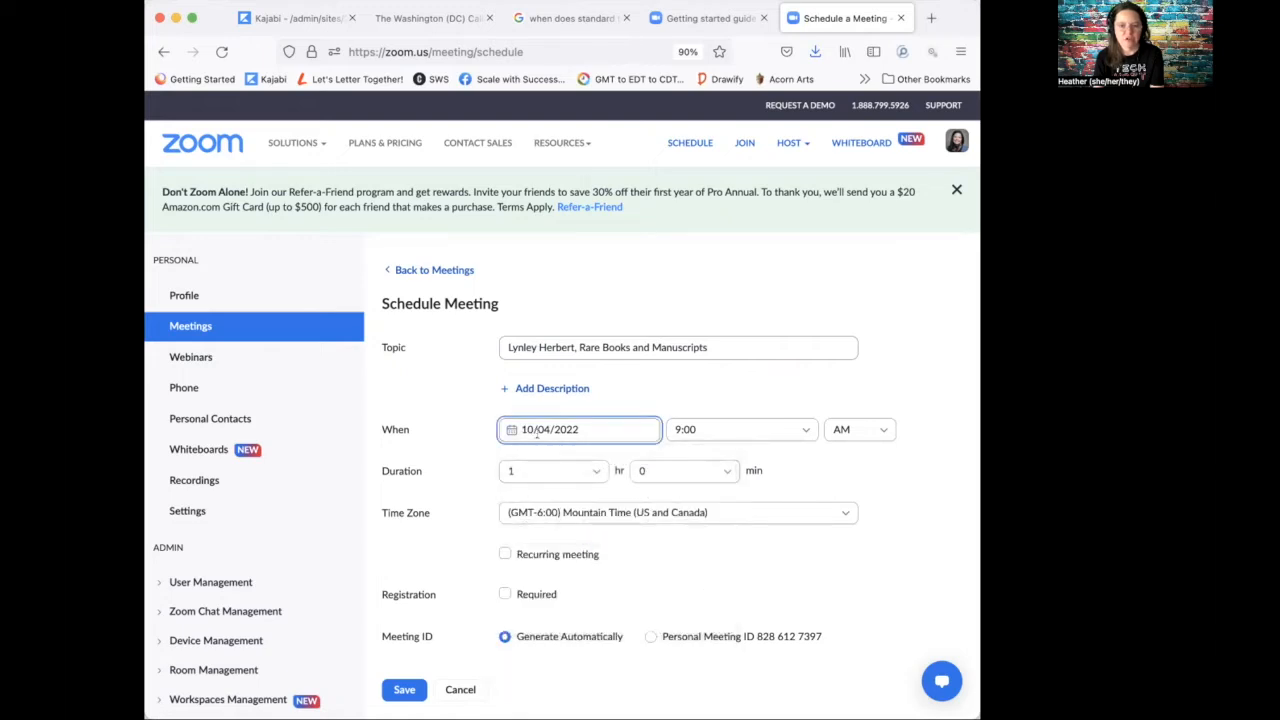
Step: Set the start time to 07:30 PM and the duration to 1 hr 30 min
{"action": "left_click", "coordinate": [714, 427]}
{"action": "scroll", "coordinate": [695, 565], "scroll_direction": "down", "scroll_amount": 8}
{"action": "scroll", "coordinate": [695, 572], "scroll_direction": "down", "scroll_amount": 3}
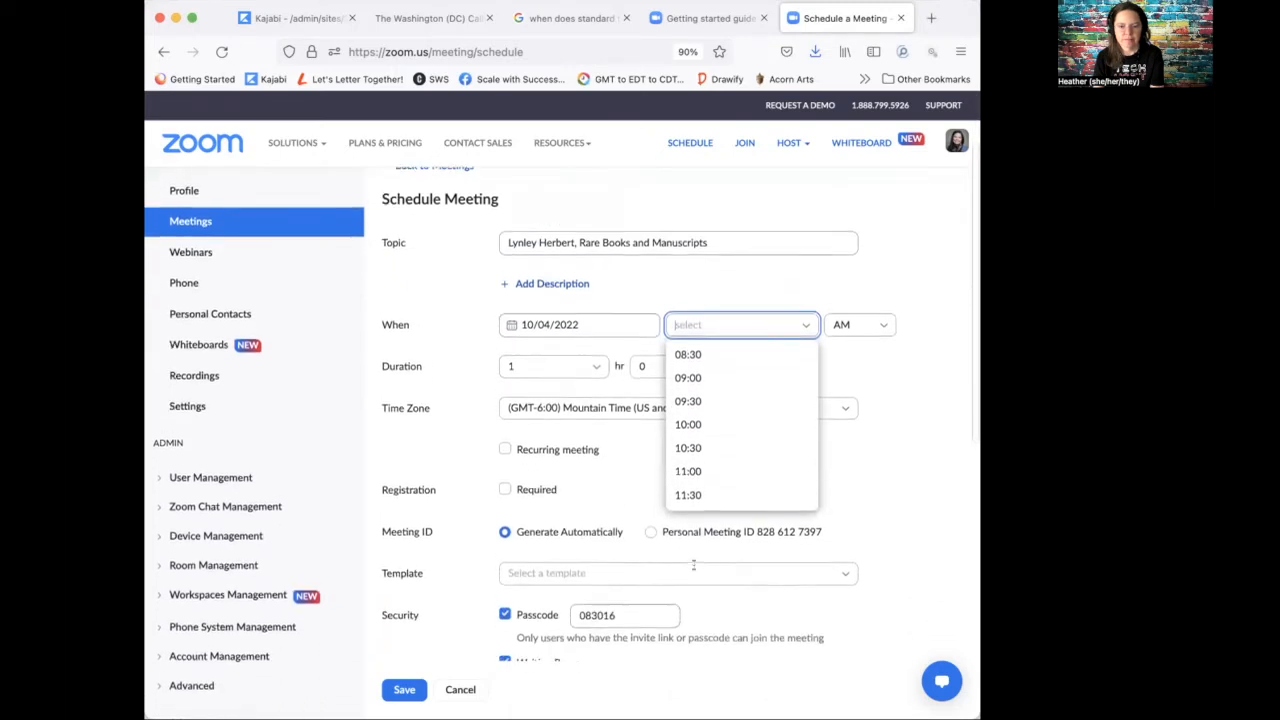
{"action": "scroll", "coordinate": [690, 430], "scroll_direction": "up", "scroll_amount": 3}
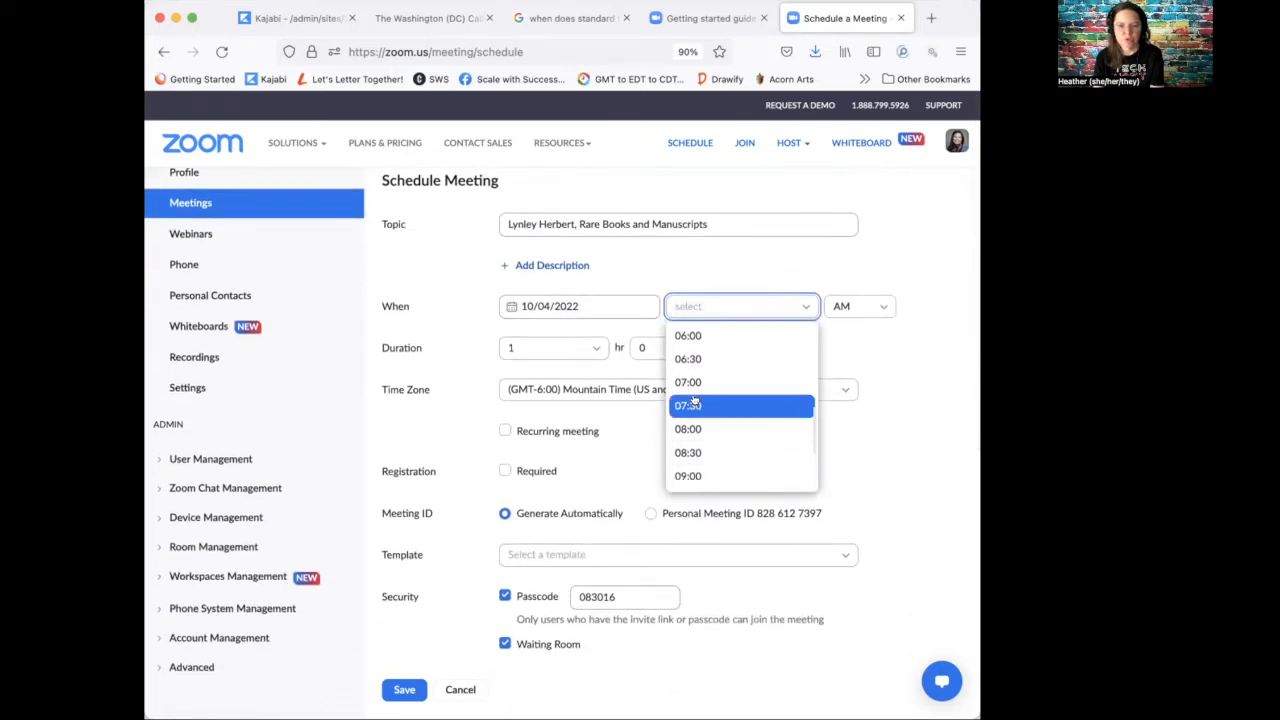
{"action": "left_click", "coordinate": [688, 405]}
{"action": "left_click", "coordinate": [868, 306]}
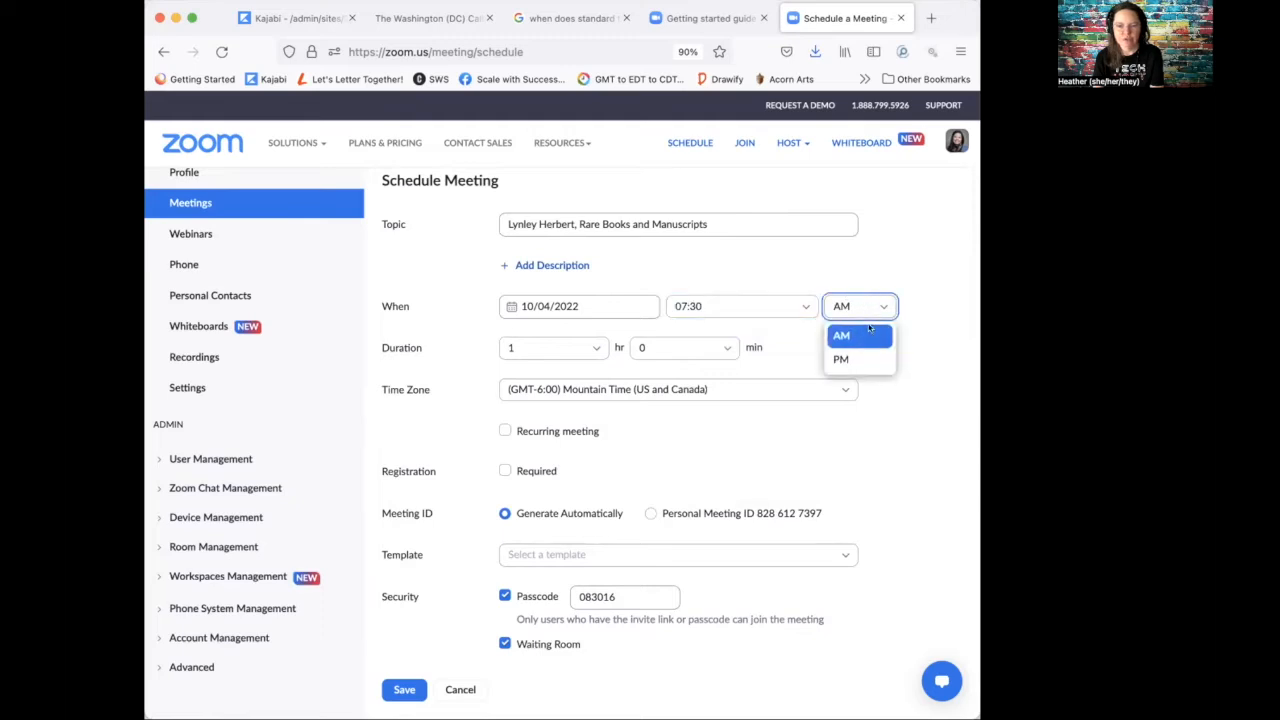
{"action": "left_click", "coordinate": [840, 358]}
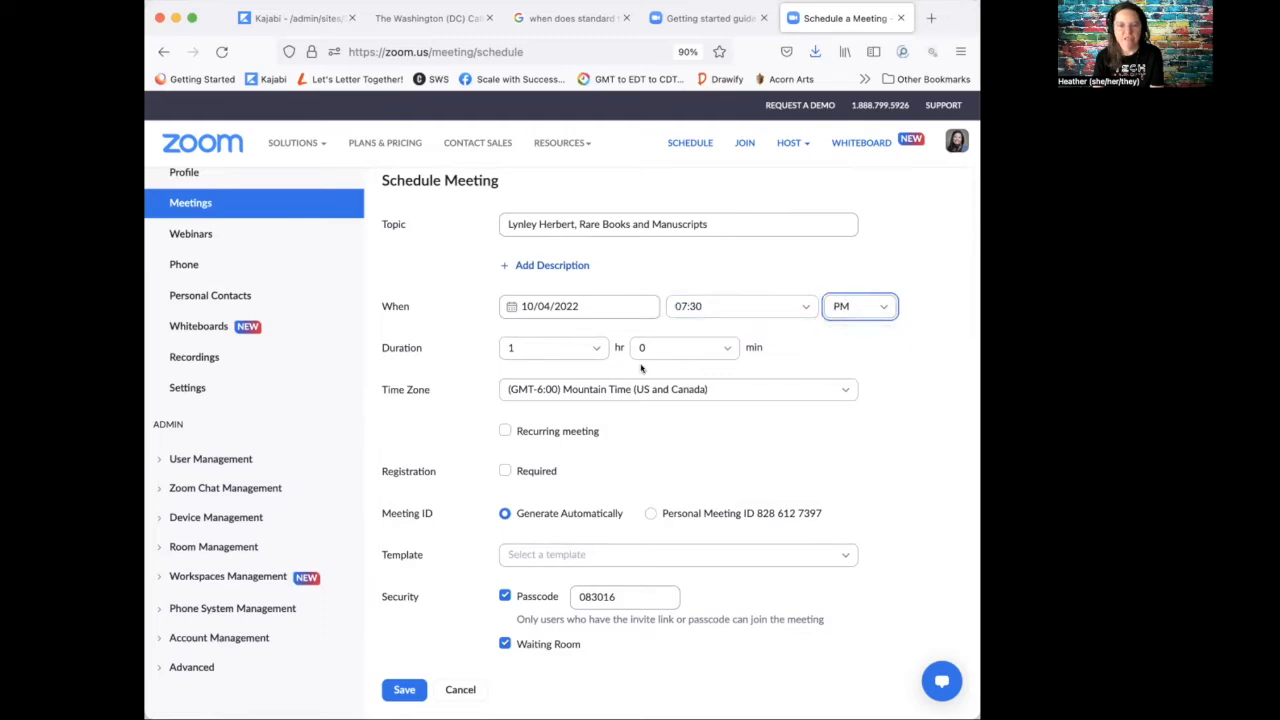
{"action": "left_click", "coordinate": [722, 347]}
{"action": "left_click", "coordinate": [670, 421]}
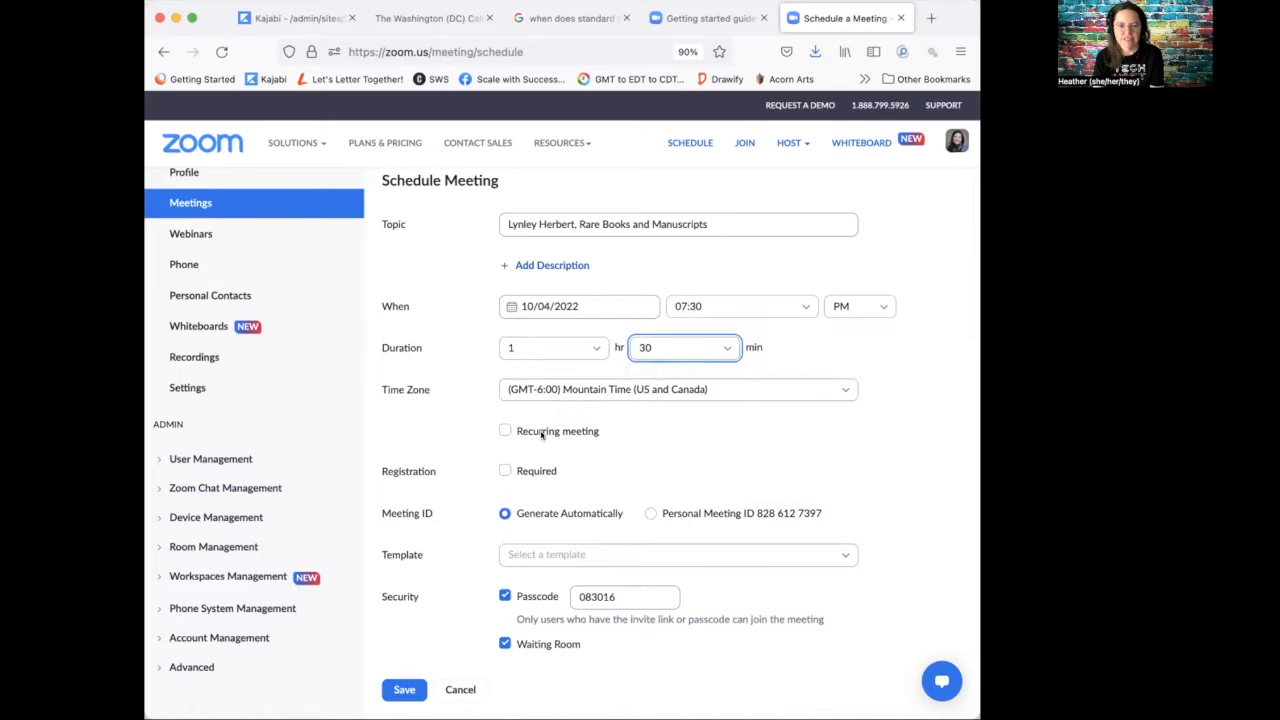
Step: Choose Eastern Time (US and Canada) as the time zone and require registration
{"action": "left_click", "coordinate": [690, 391]}
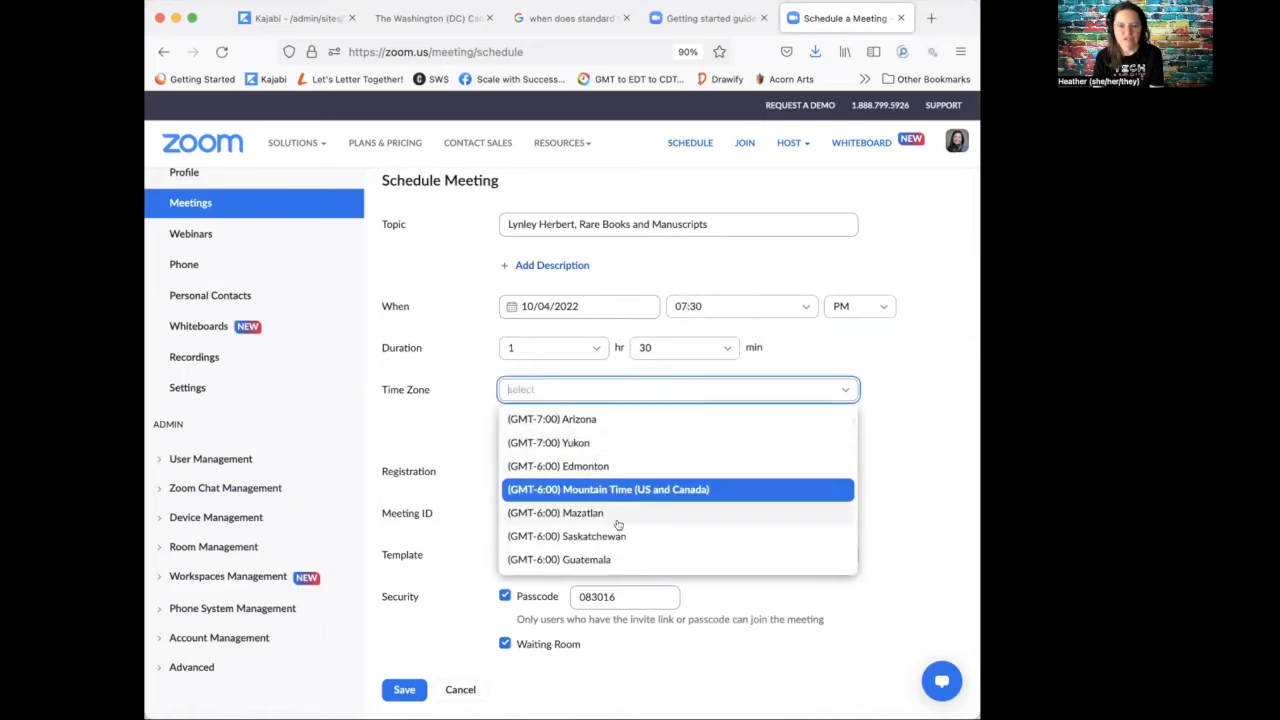
{"action": "scroll", "coordinate": [619, 505], "scroll_direction": "up", "scroll_amount": 3}
{"action": "scroll", "coordinate": [619, 505], "scroll_direction": "up", "scroll_amount": 3}
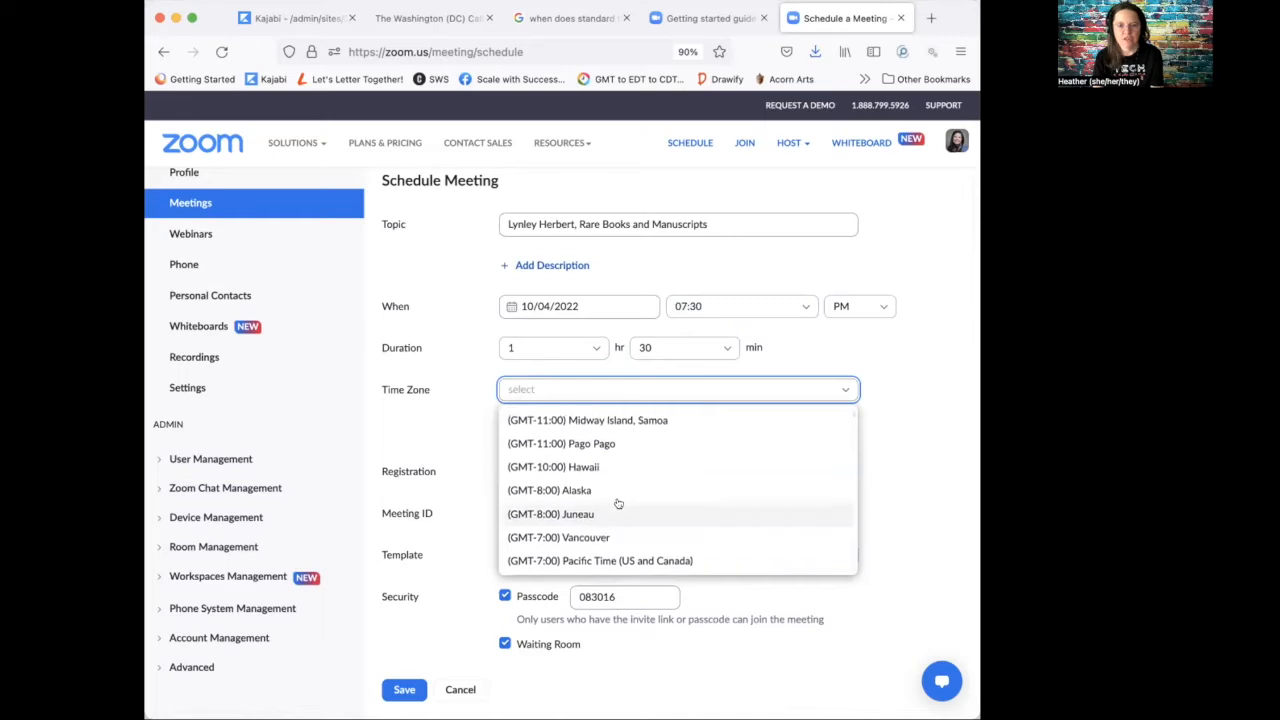
{"action": "left_click", "coordinate": [595, 439]}
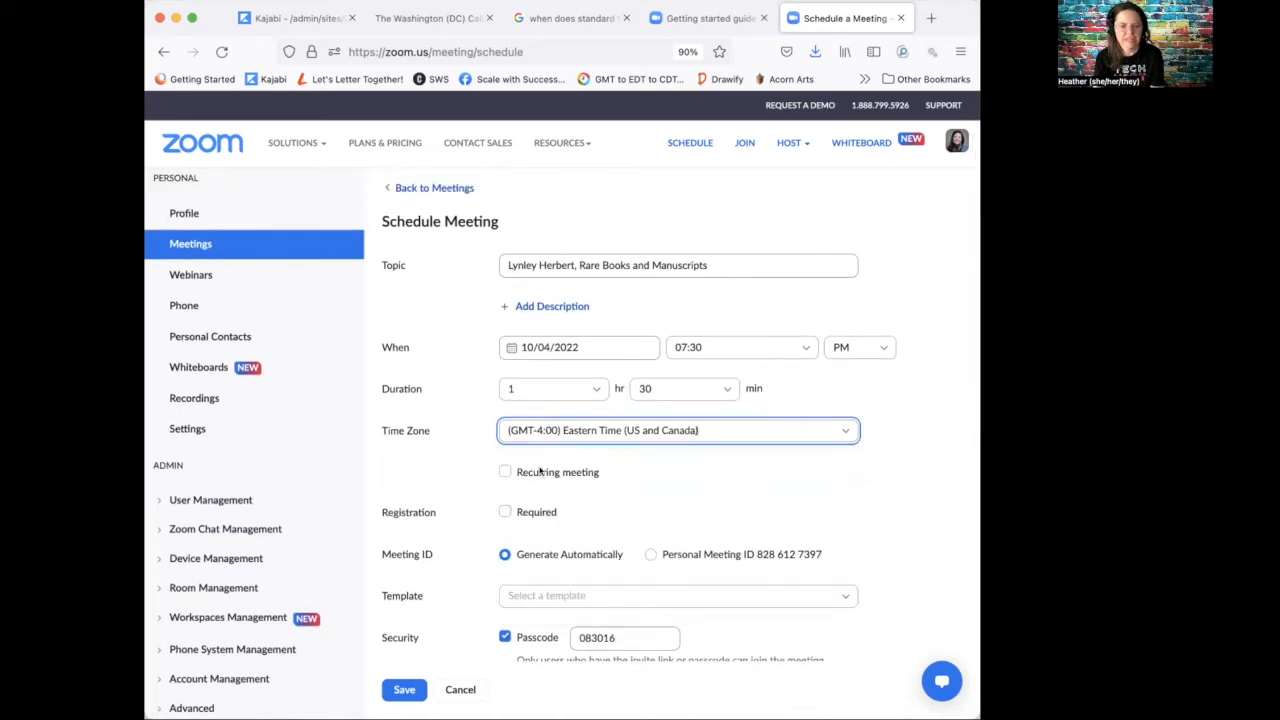
{"action": "left_click", "coordinate": [503, 512]}
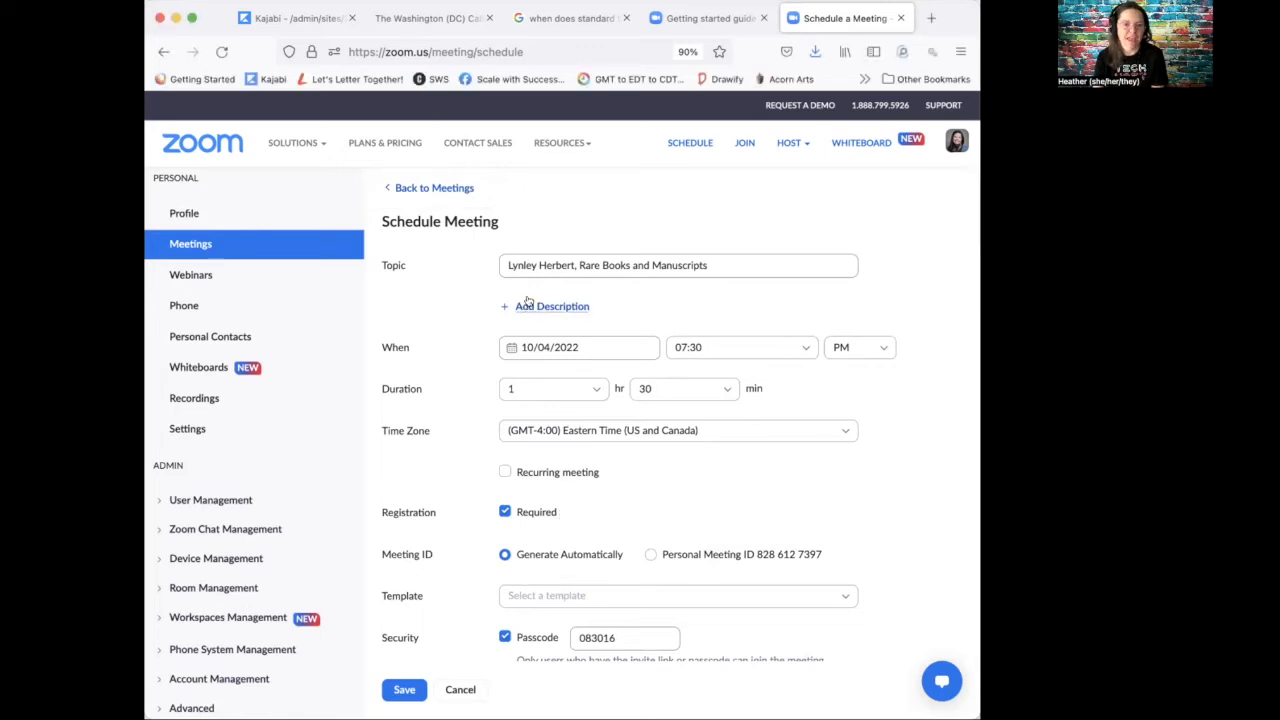
Step: Paste the guest speaker's curator bio as the description and retitle the meeting 'October Guild Meeting'
{"action": "left_click", "coordinate": [527, 307]}
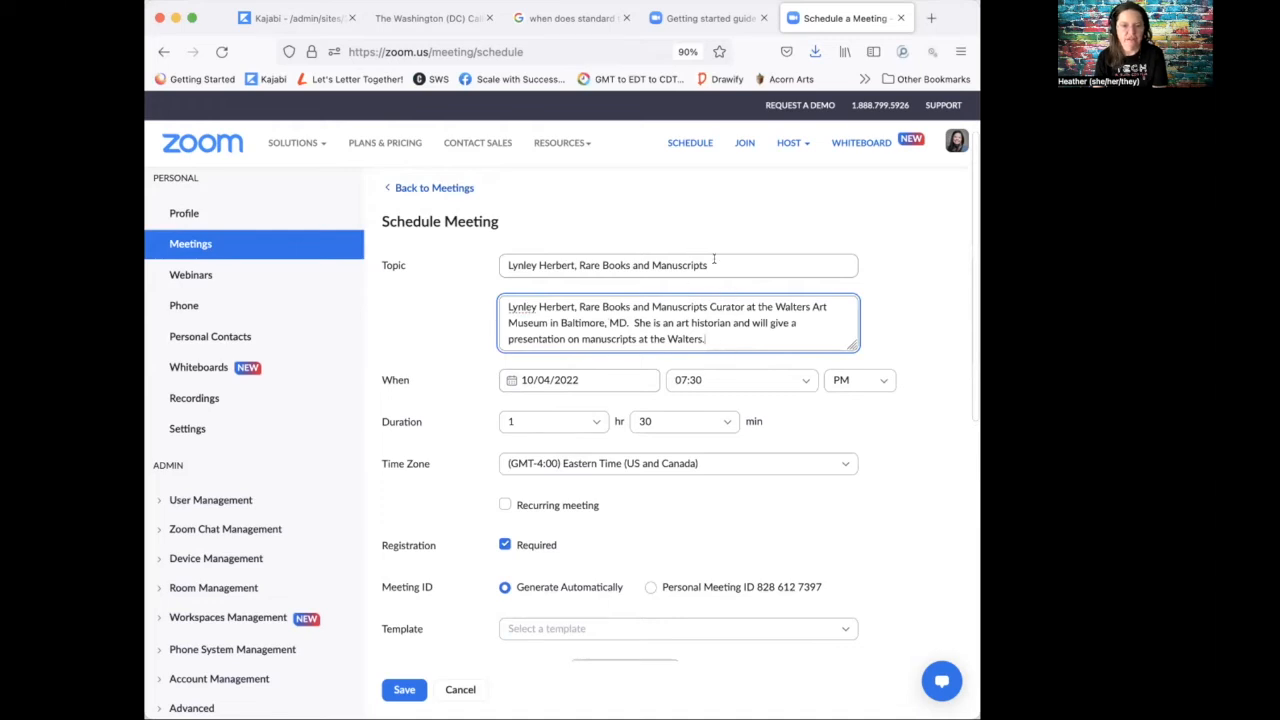
{"action": "triple_click", "coordinate": [714, 260]}
{"action": "type", "text": "October Mon"}
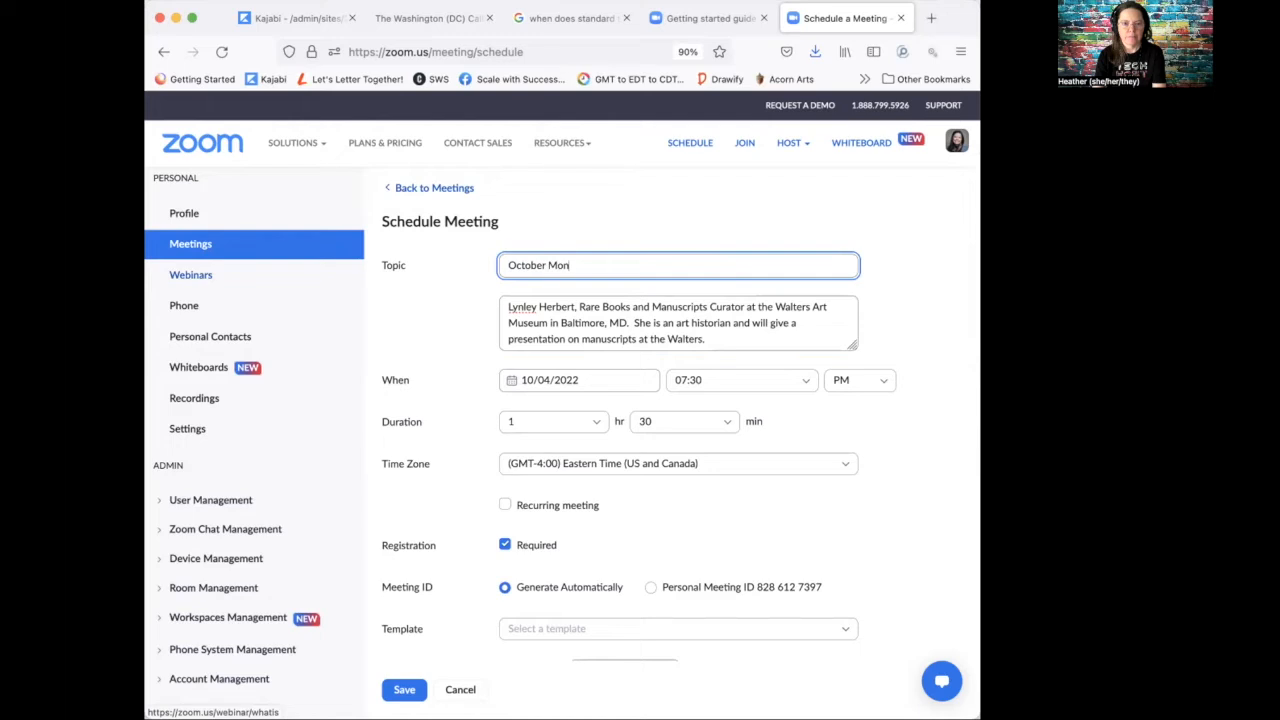
{"action": "key", "text": "BackSpace"}
{"action": "key", "text": "BackSpace"}
{"action": "key", "text": "BackSpace"}
{"action": "key", "text": "BackSpace"}
{"action": "key", "text": "BackSpace"}
{"action": "type", "text": "Por"}
{"action": "type", "text": "Guil"}
{"action": "type", "text": "d Meeting"}
{"action": "left_click", "coordinate": [502, 361]}
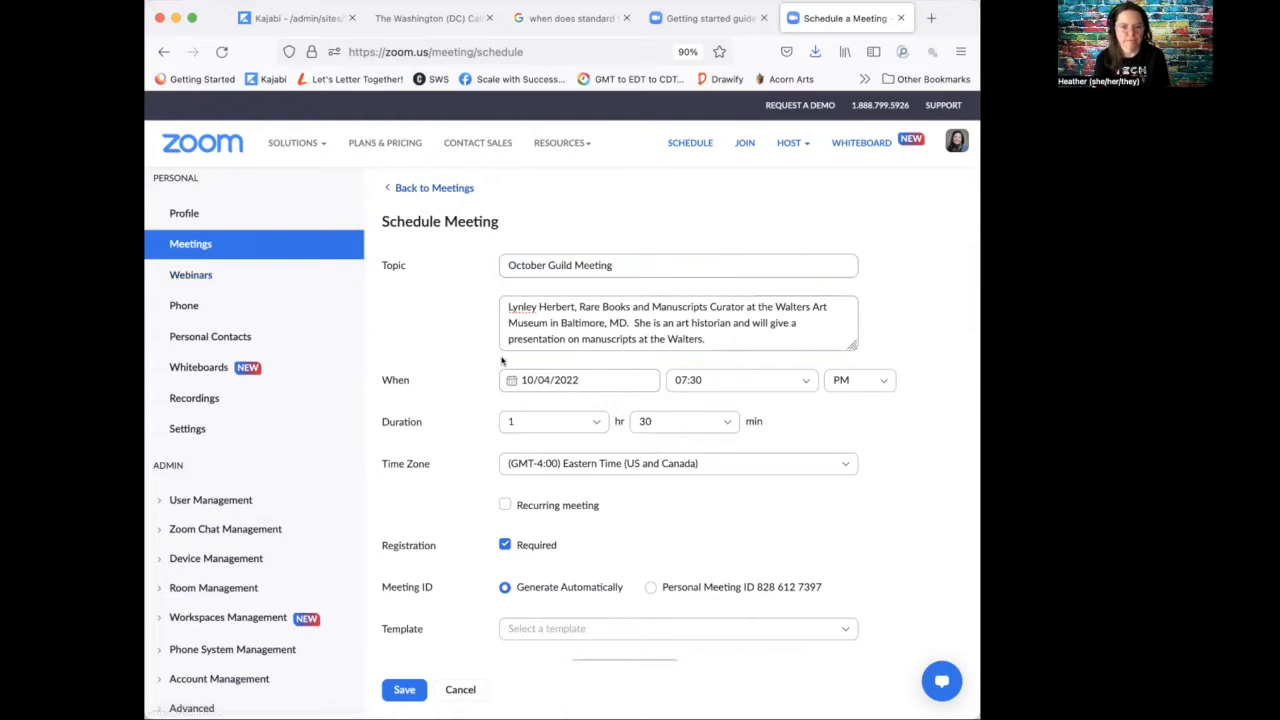
{"action": "scroll", "coordinate": [505, 363], "scroll_direction": "down", "scroll_amount": 5}
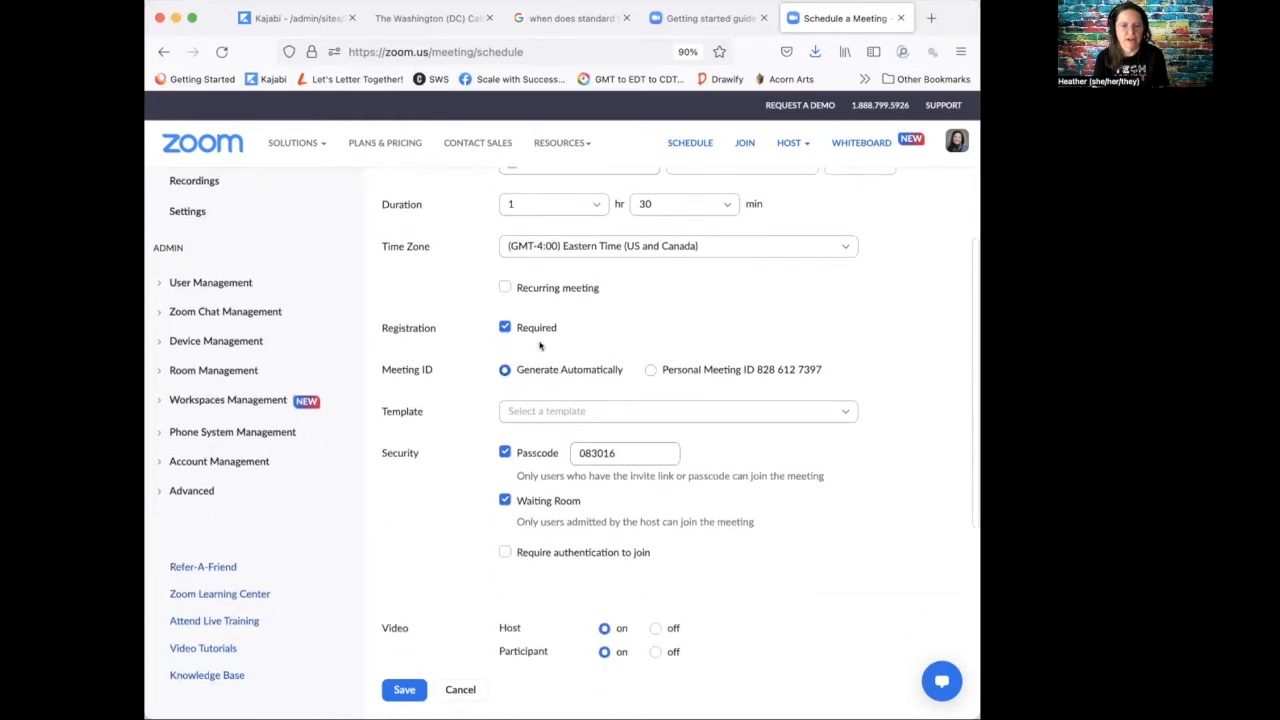
{"action": "left_click_drag", "start_coordinate": [642, 457], "coordinate": [522, 453]}
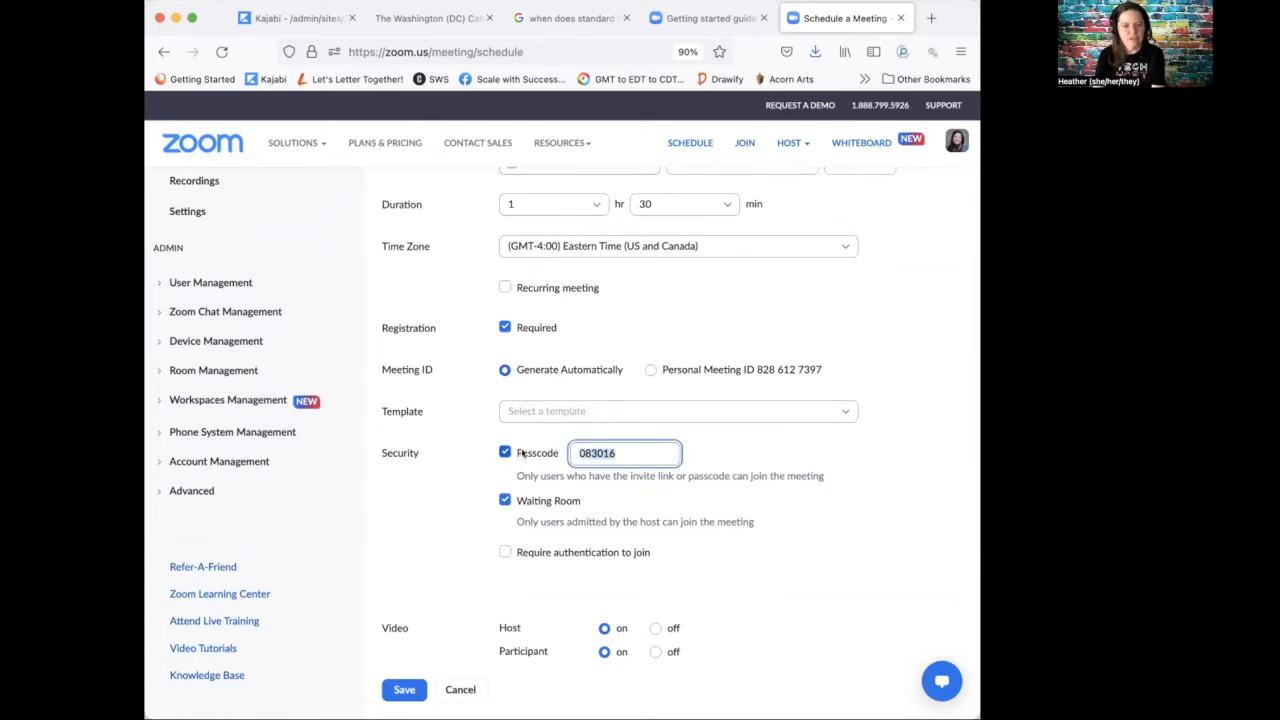
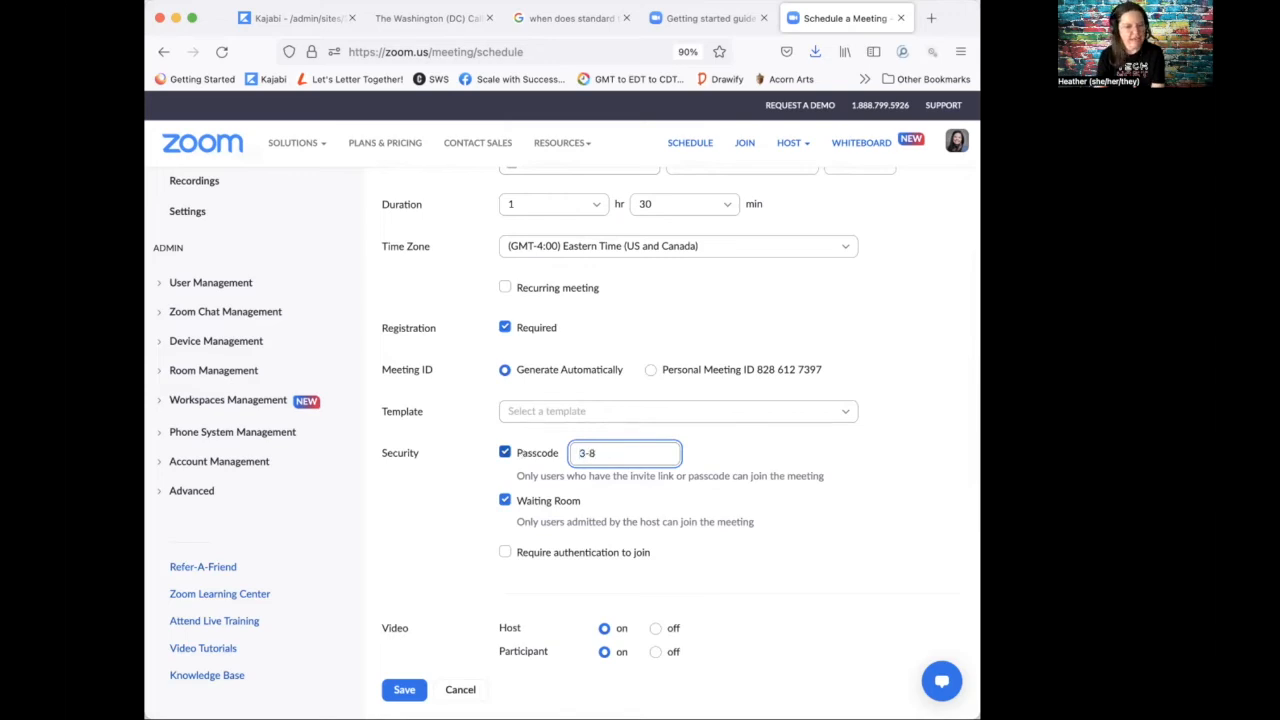
{"action": "key", "text": "BackSpace"}
{"action": "key", "text": "BackSpace"}
{"action": "key", "text": "BackSpace"}
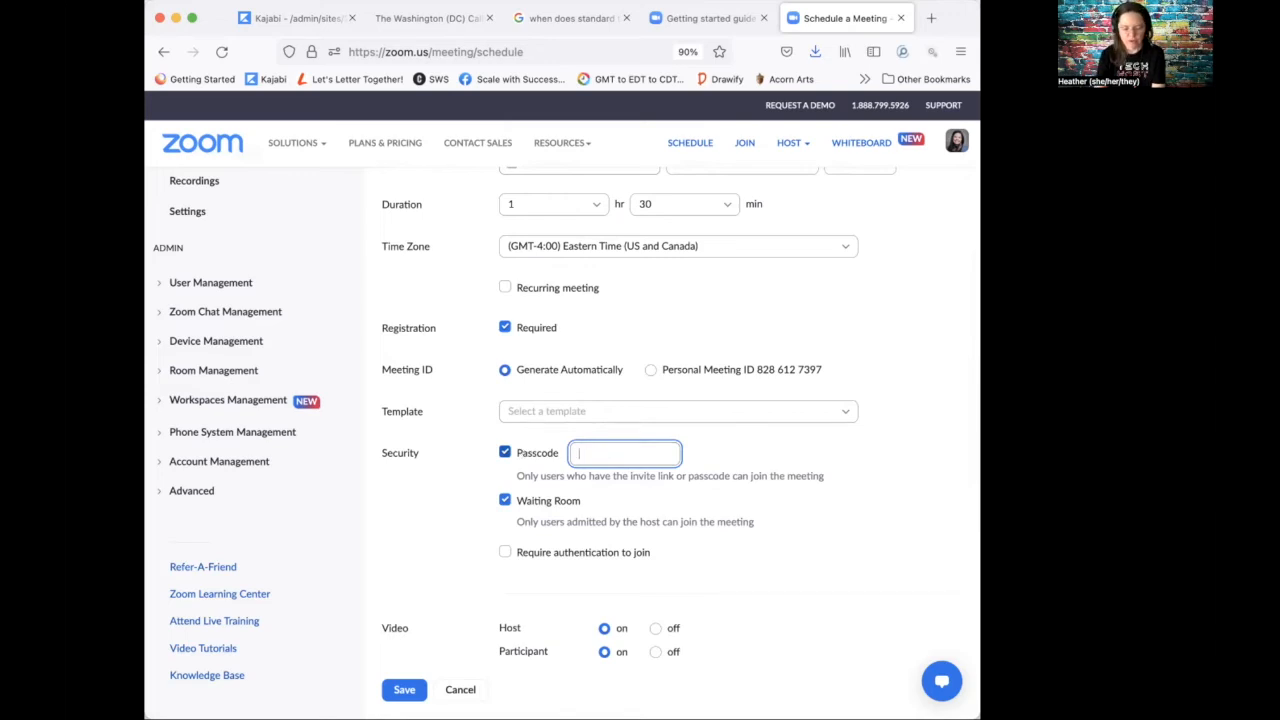
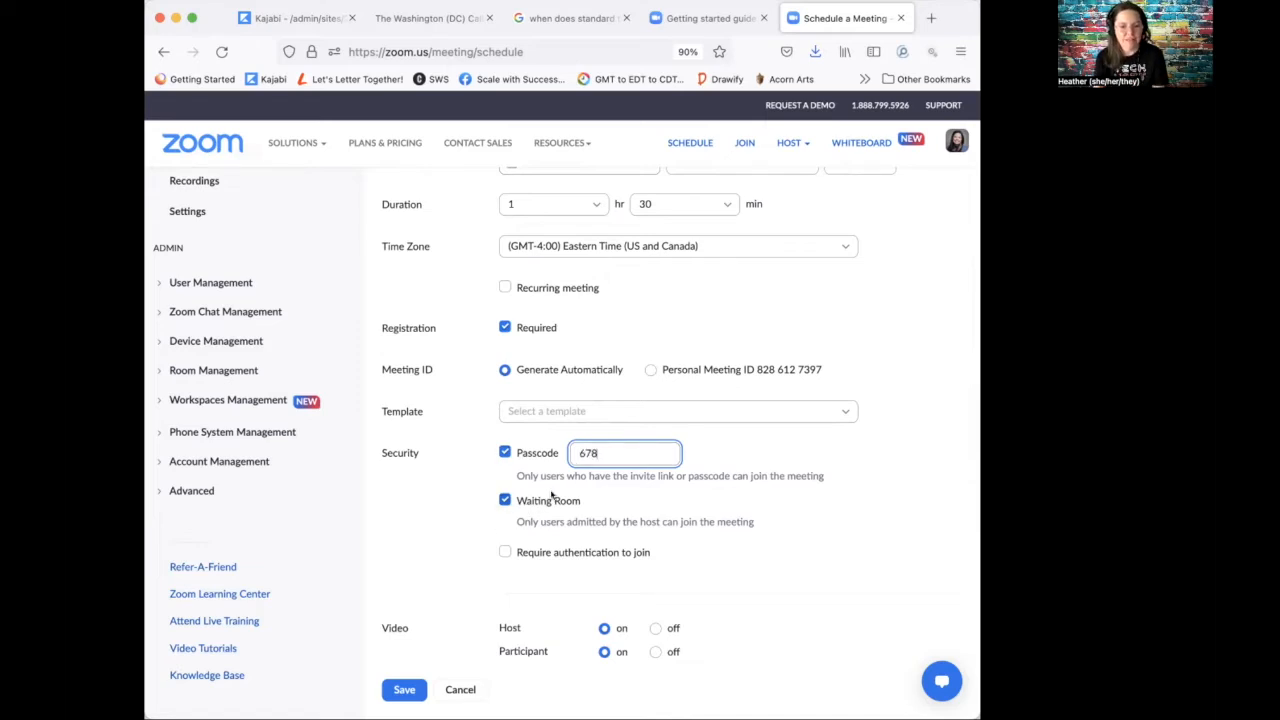
Step: Review the additional meeting options and save the scheduled meeting
{"action": "scroll", "coordinate": [604, 488], "scroll_direction": "down", "scroll_amount": 3}
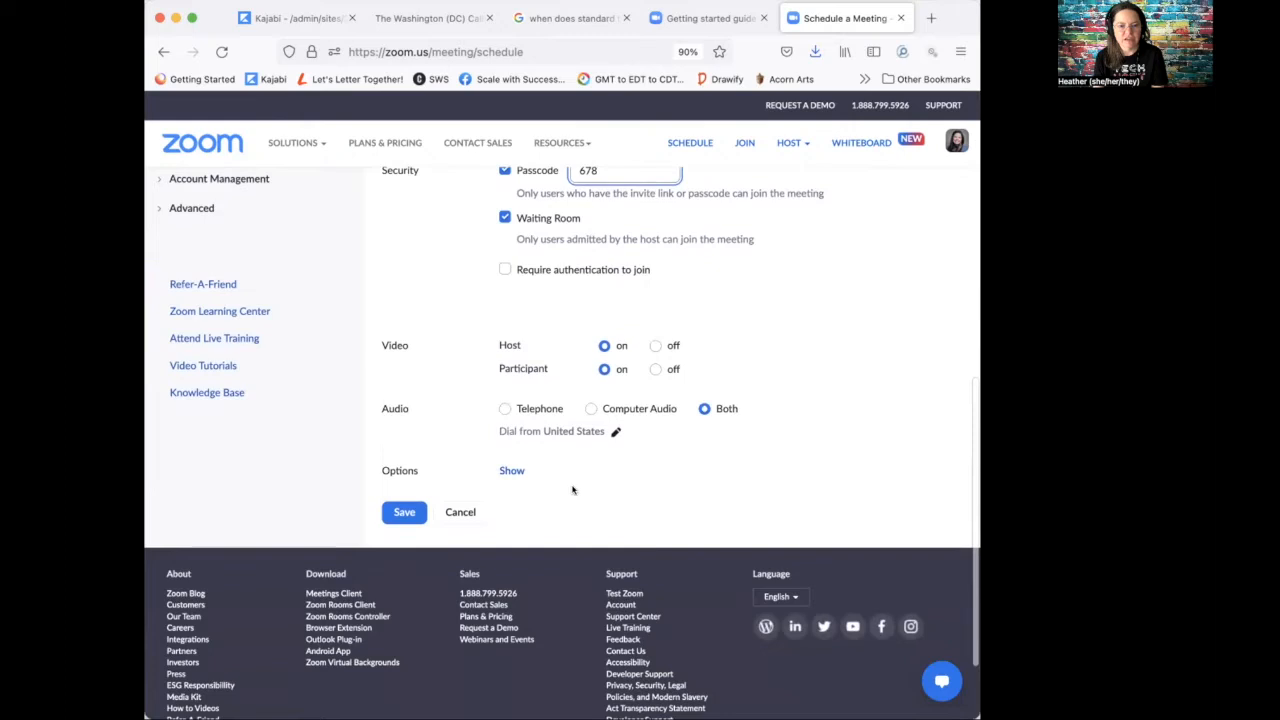
{"action": "left_click", "coordinate": [512, 471]}
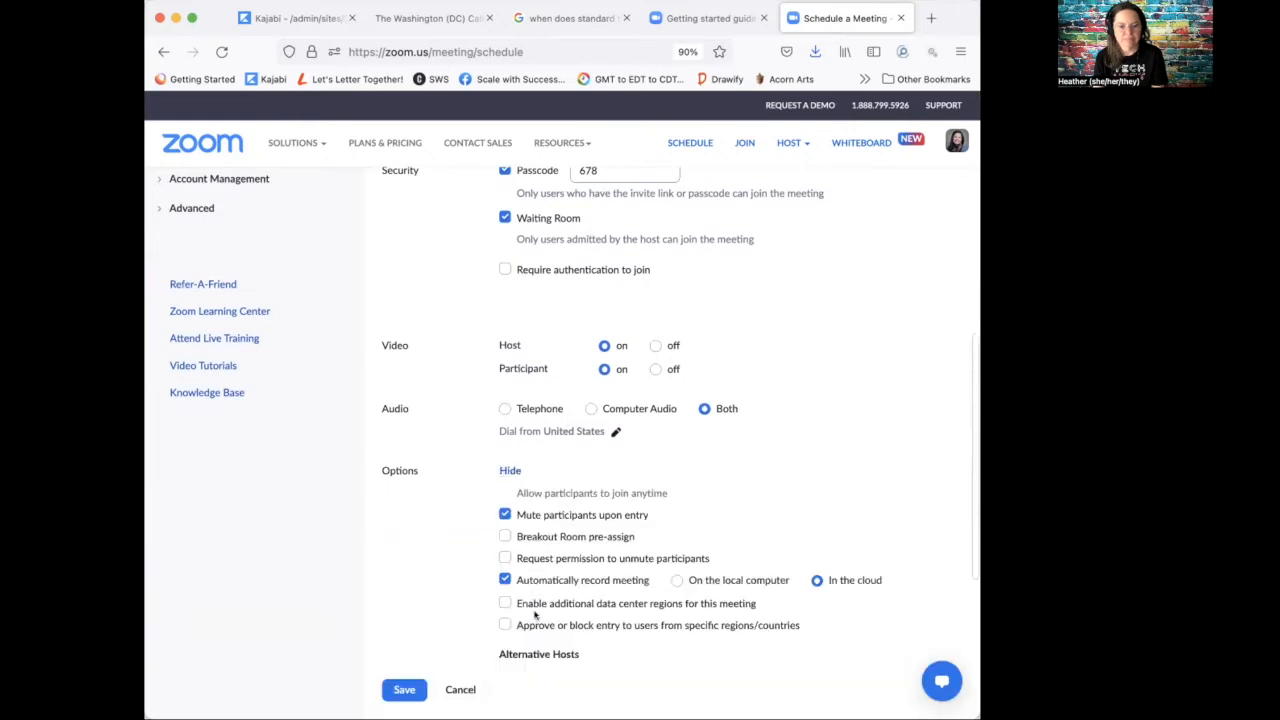
{"action": "scroll", "coordinate": [538, 572], "scroll_direction": "down", "scroll_amount": 1}
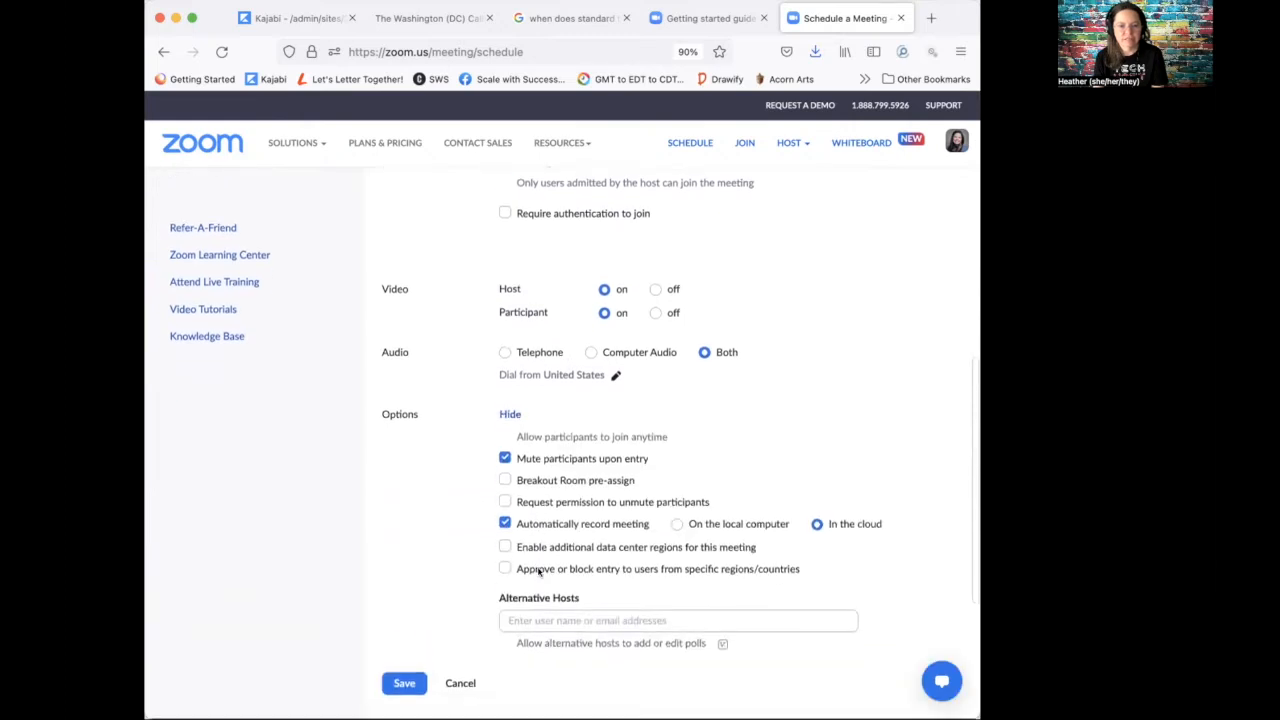
{"action": "left_click", "coordinate": [392, 680]}
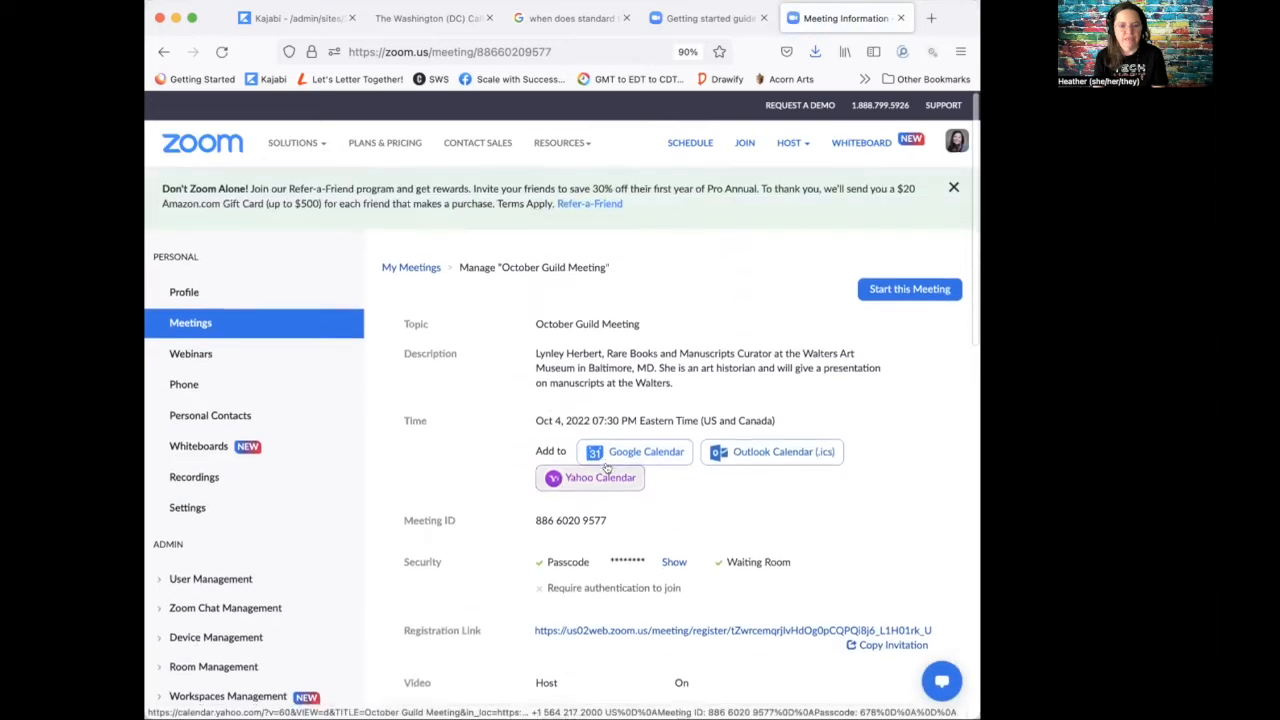
Step: Preview the October Guild Meeting registration page in a new tab, then return to the meeting's Registration section
{"action": "scroll", "coordinate": [586, 477], "scroll_direction": "down", "scroll_amount": 3}
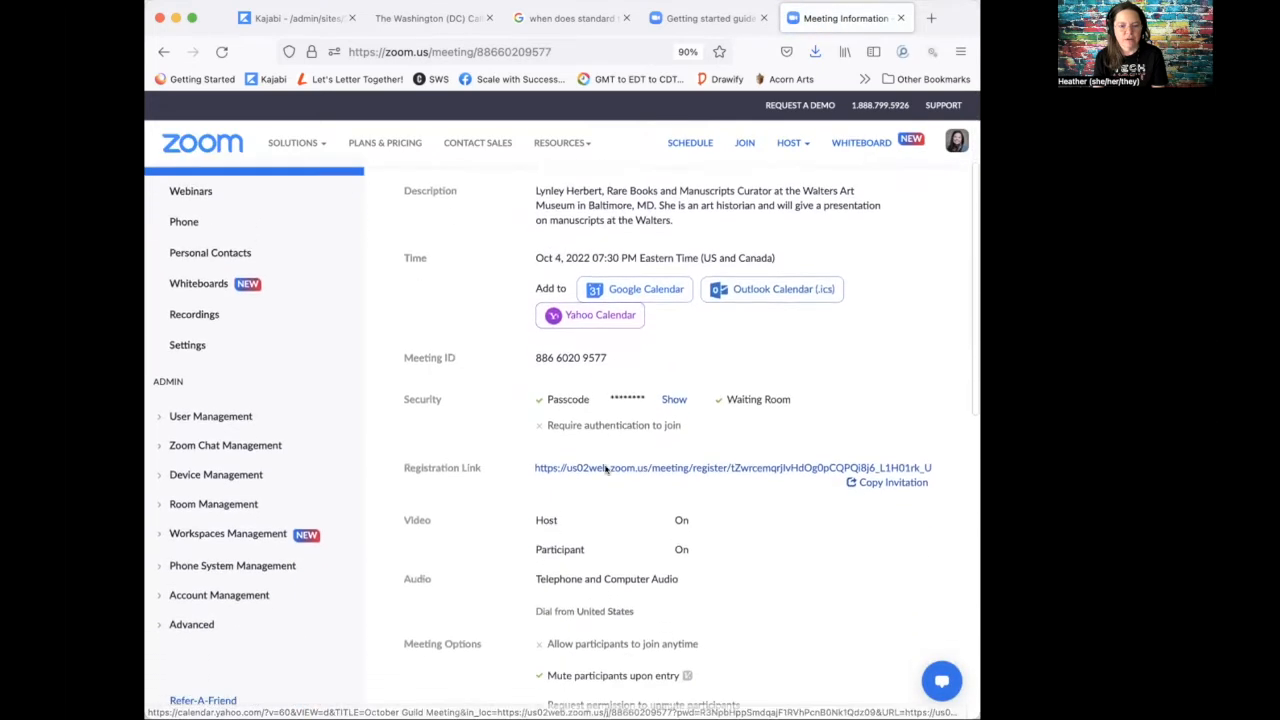
{"action": "left_click", "coordinate": [660, 463]}
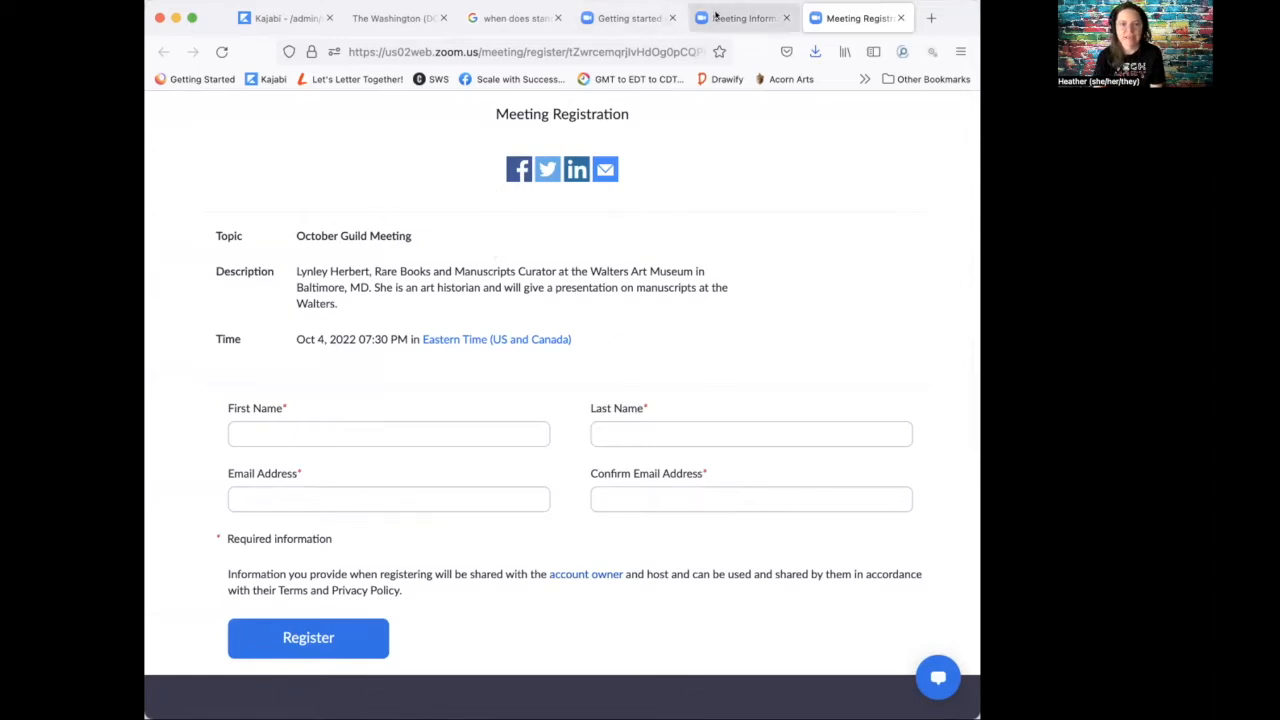
{"action": "left_click", "coordinate": [745, 18]}
{"action": "scroll", "coordinate": [480, 480], "scroll_direction": "down", "scroll_amount": 10}
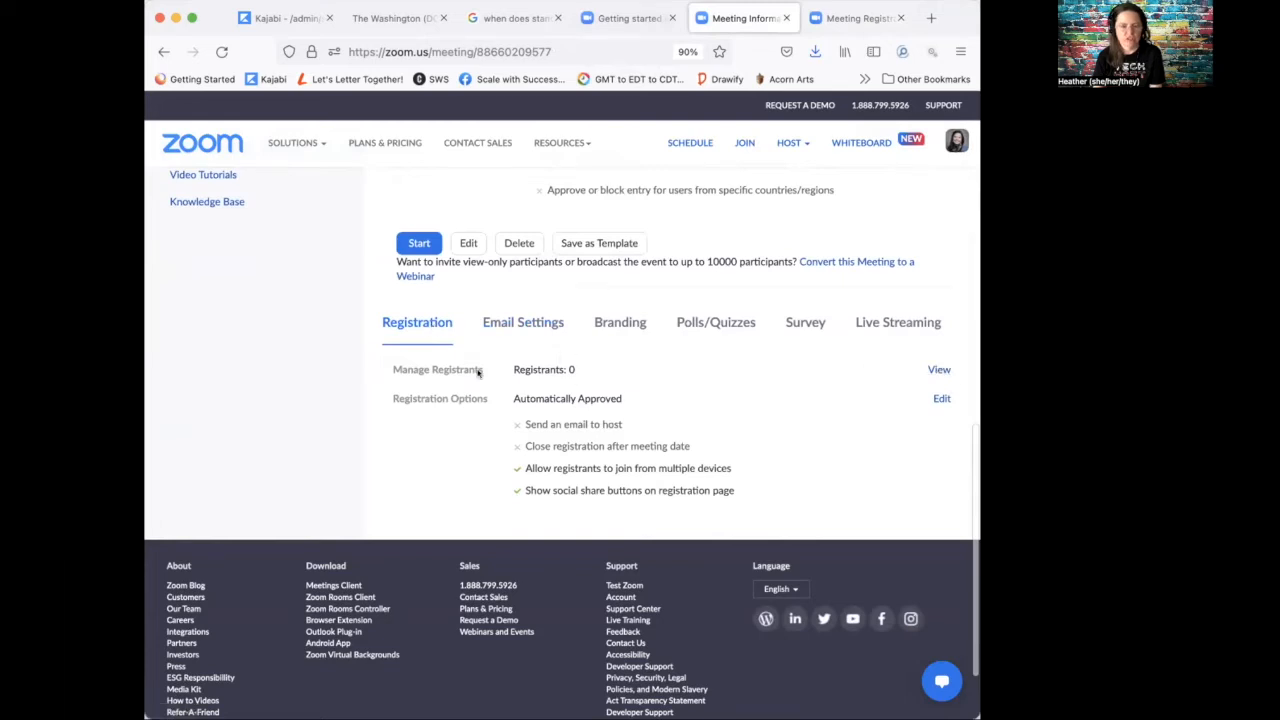
Step: Require City, Country/Region and State/Province on the registration form, check Custom Questions, and save
{"action": "left_click", "coordinate": [938, 399]}
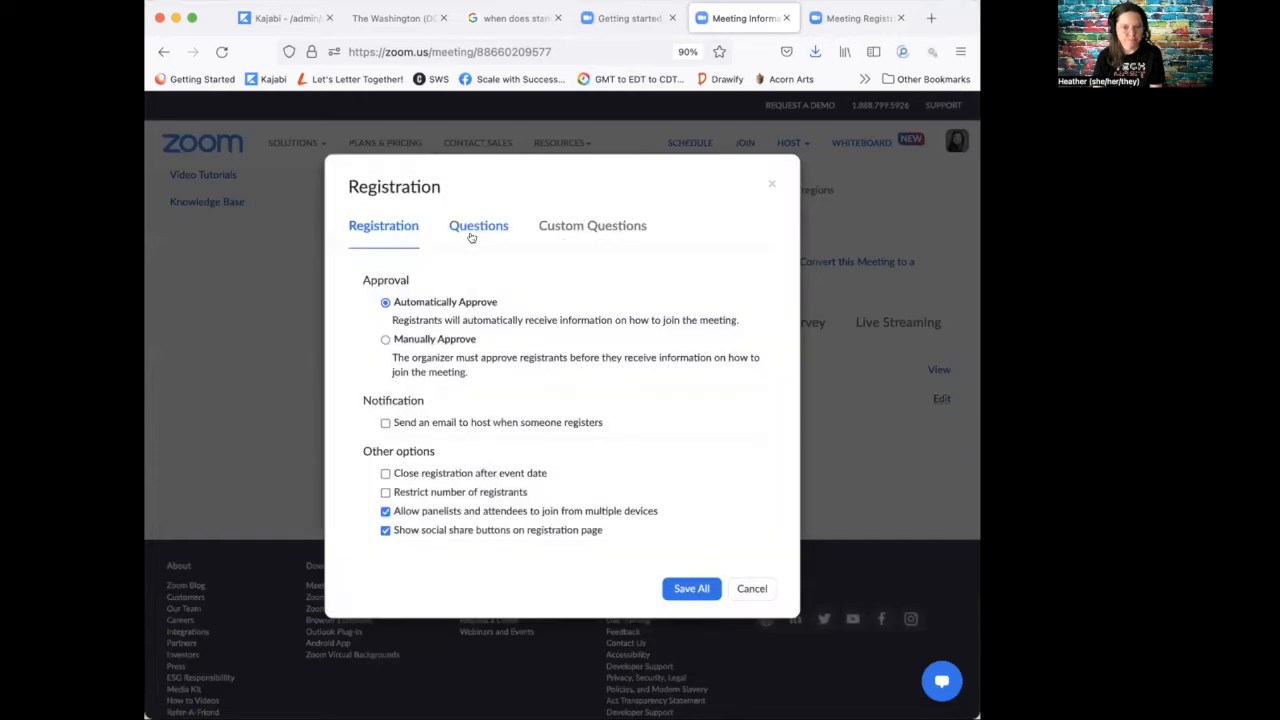
{"action": "left_click", "coordinate": [474, 229]}
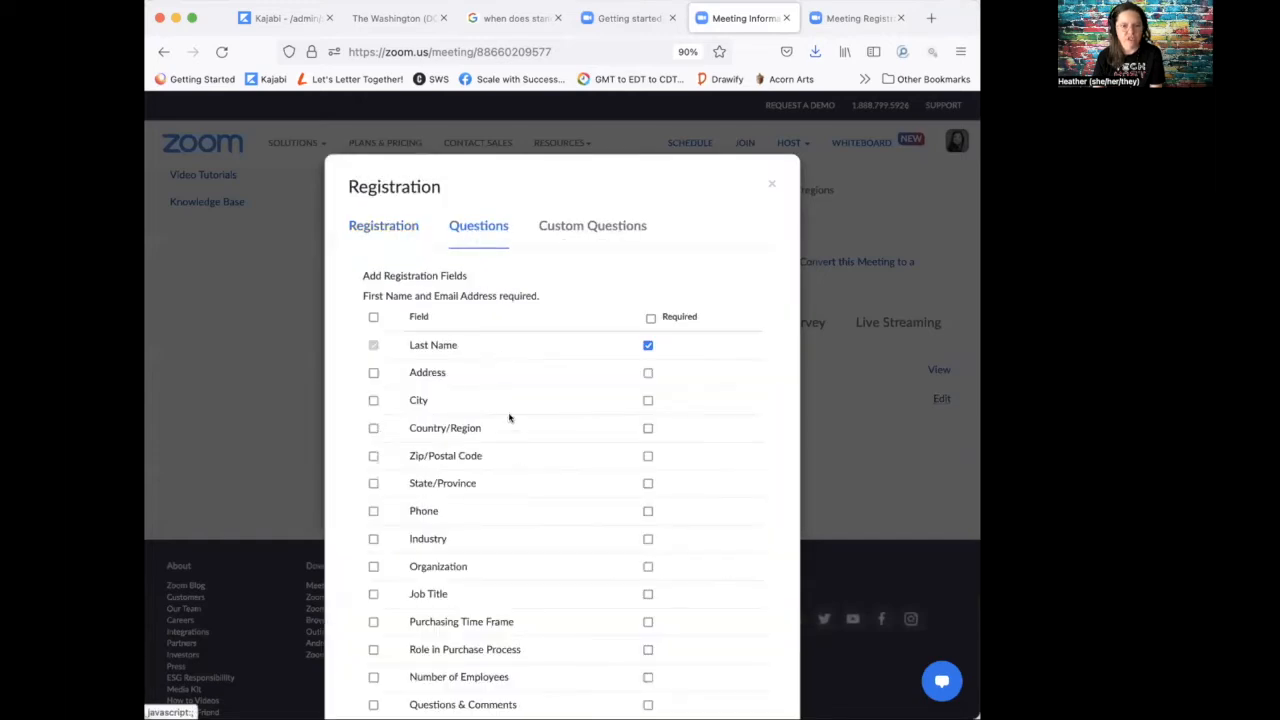
{"action": "left_click", "coordinate": [648, 401]}
{"action": "left_click", "coordinate": [648, 428]}
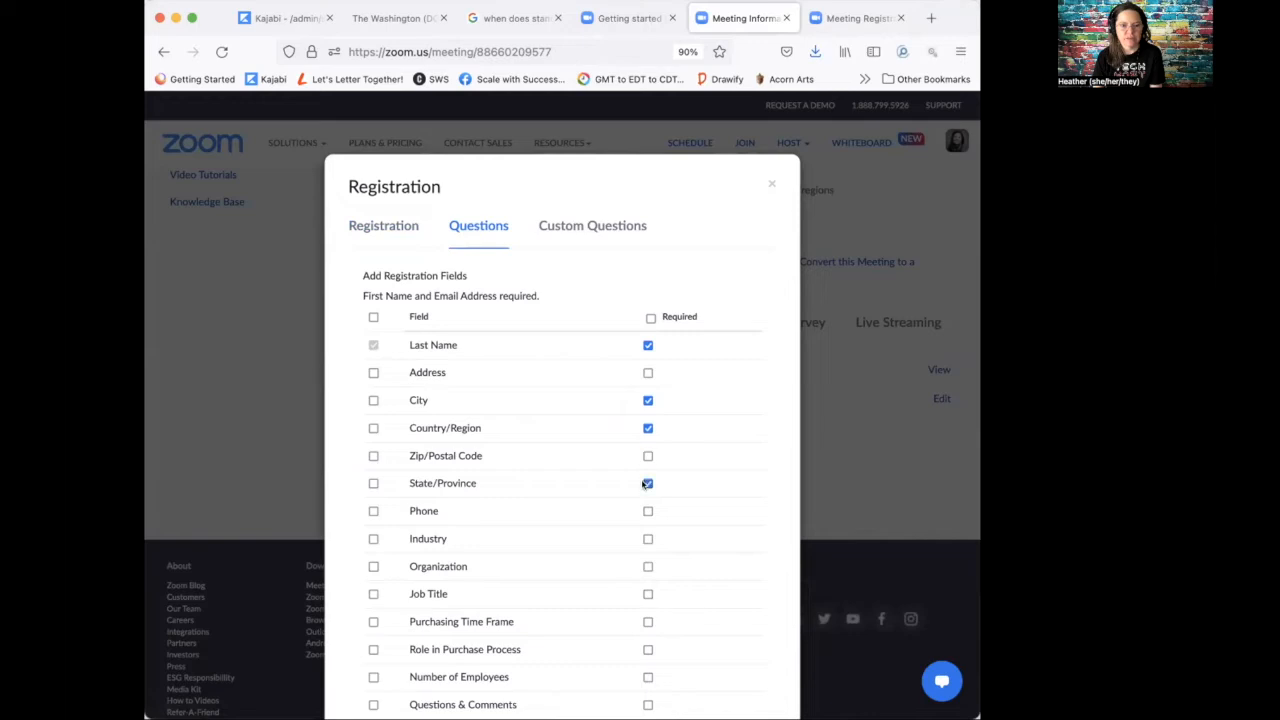
{"action": "scroll", "coordinate": [523, 537], "scroll_direction": "down", "scroll_amount": 3}
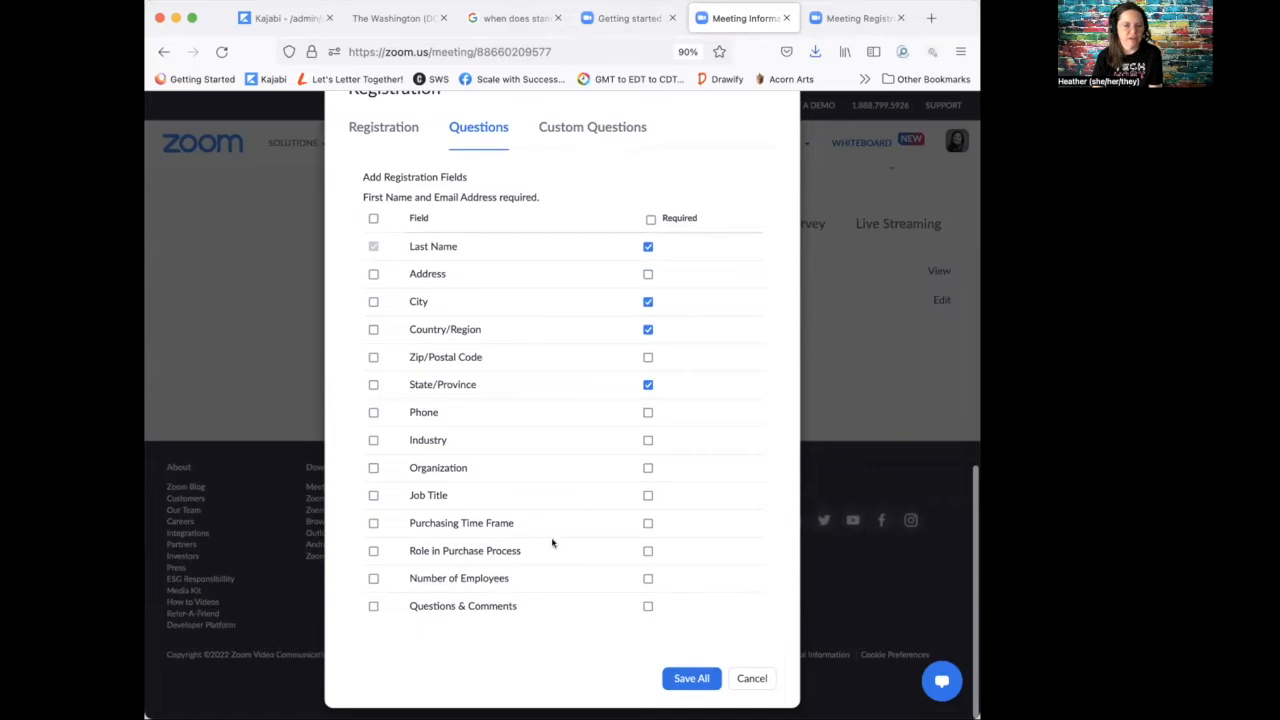
{"action": "scroll", "coordinate": [552, 543], "scroll_direction": "up", "scroll_amount": 5}
{"action": "left_click", "coordinate": [575, 338]}
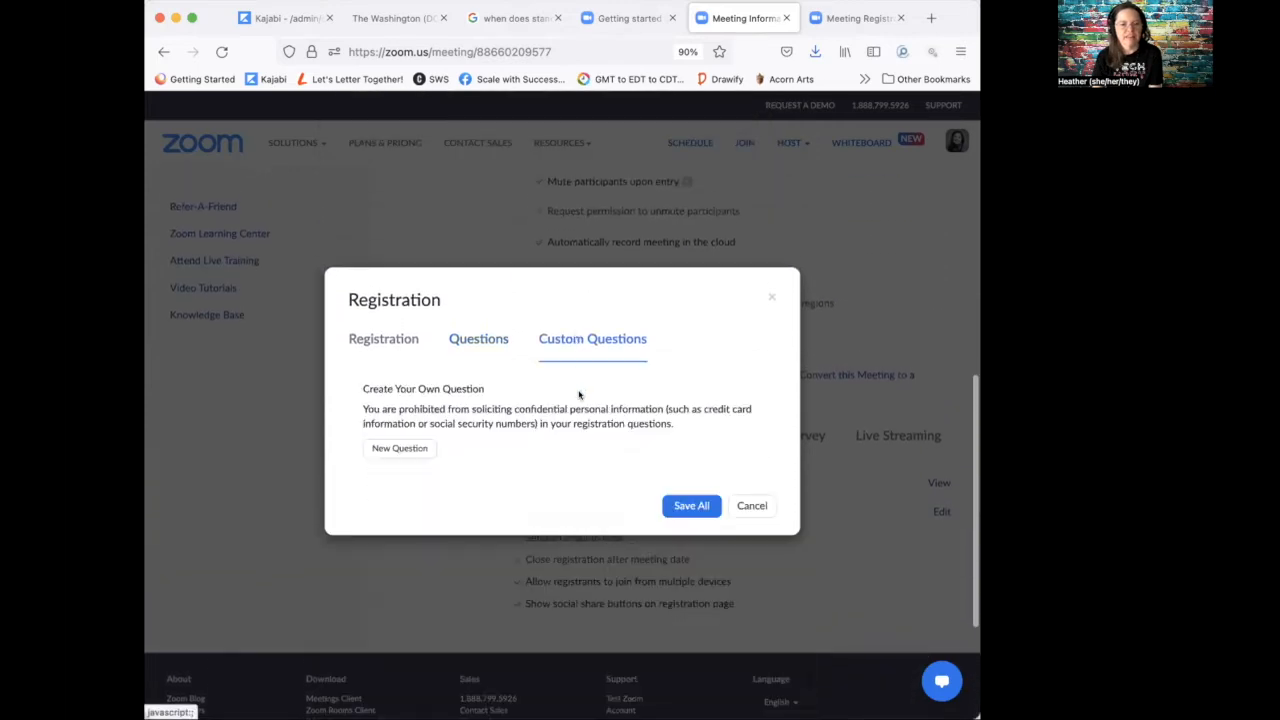
{"action": "scroll", "coordinate": [578, 395], "scroll_direction": "down", "scroll_amount": 2}
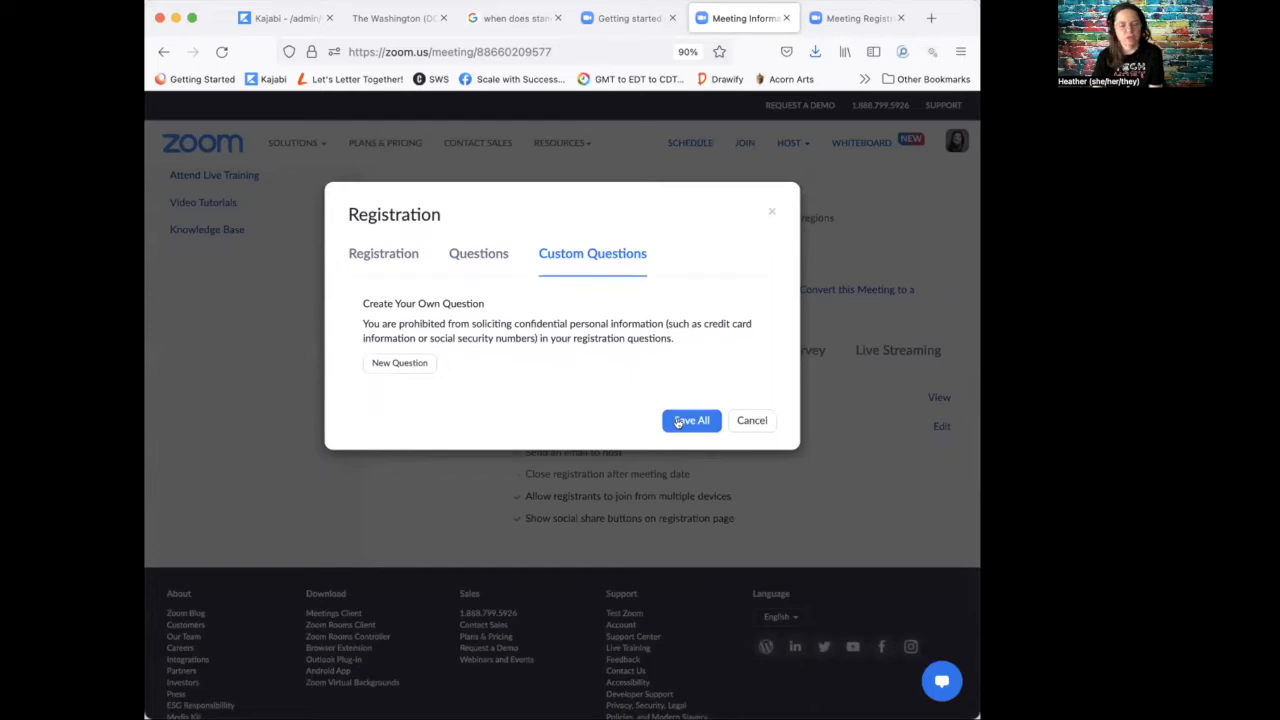
{"action": "left_click", "coordinate": [744, 421]}
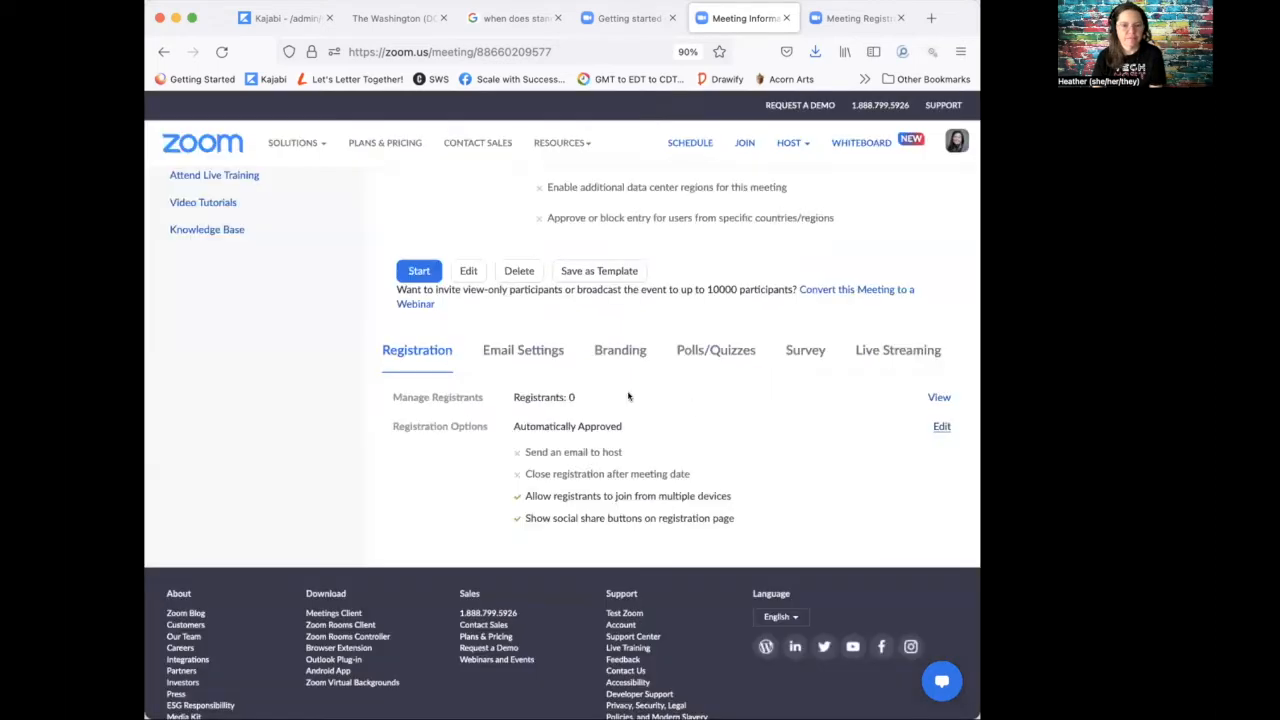
Step: Look over the Branding and Polls/Quizzes tabs, then send yourself a preview confirmation email from Email Settings
{"action": "left_click", "coordinate": [601, 349]}
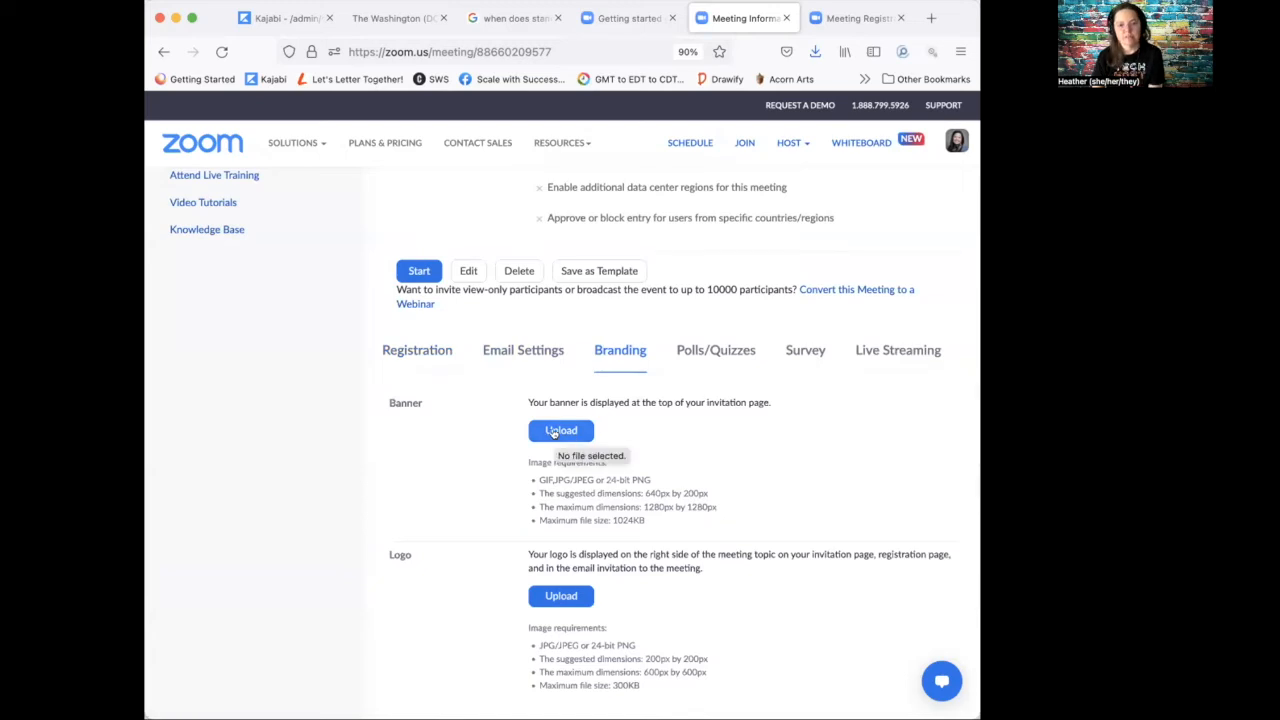
{"action": "left_click", "coordinate": [735, 348]}
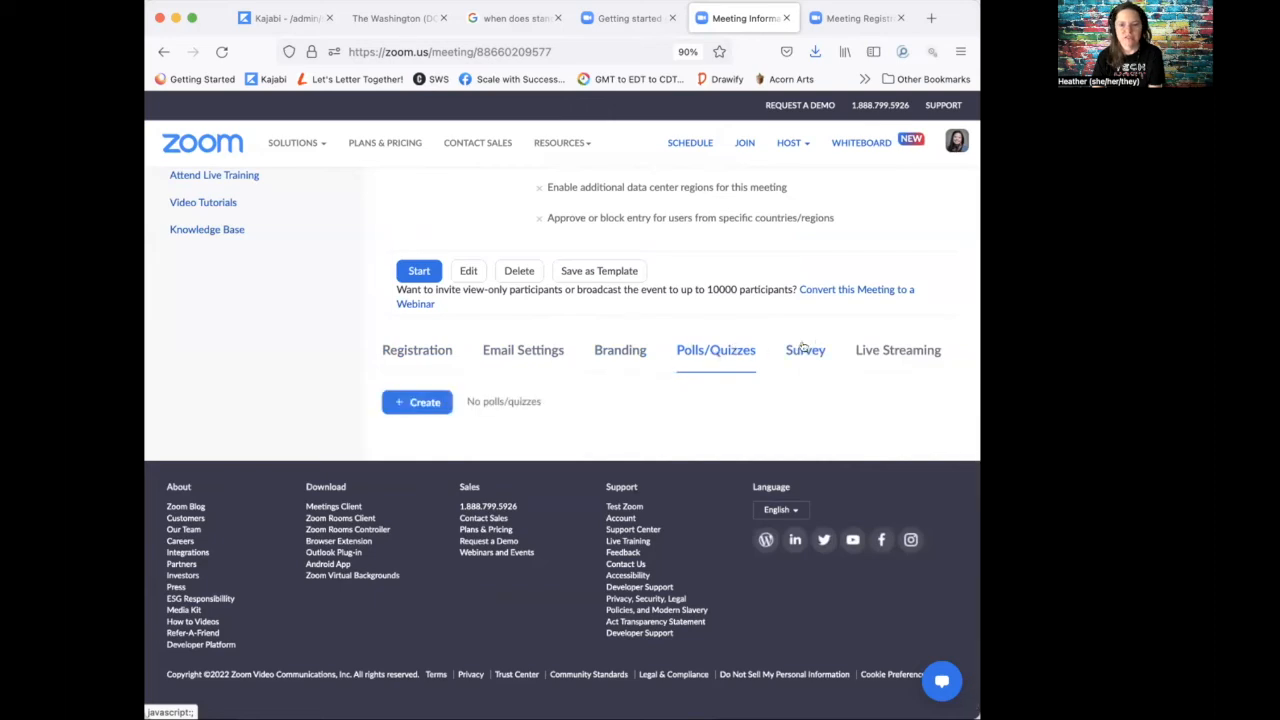
{"action": "left_click", "coordinate": [495, 348]}
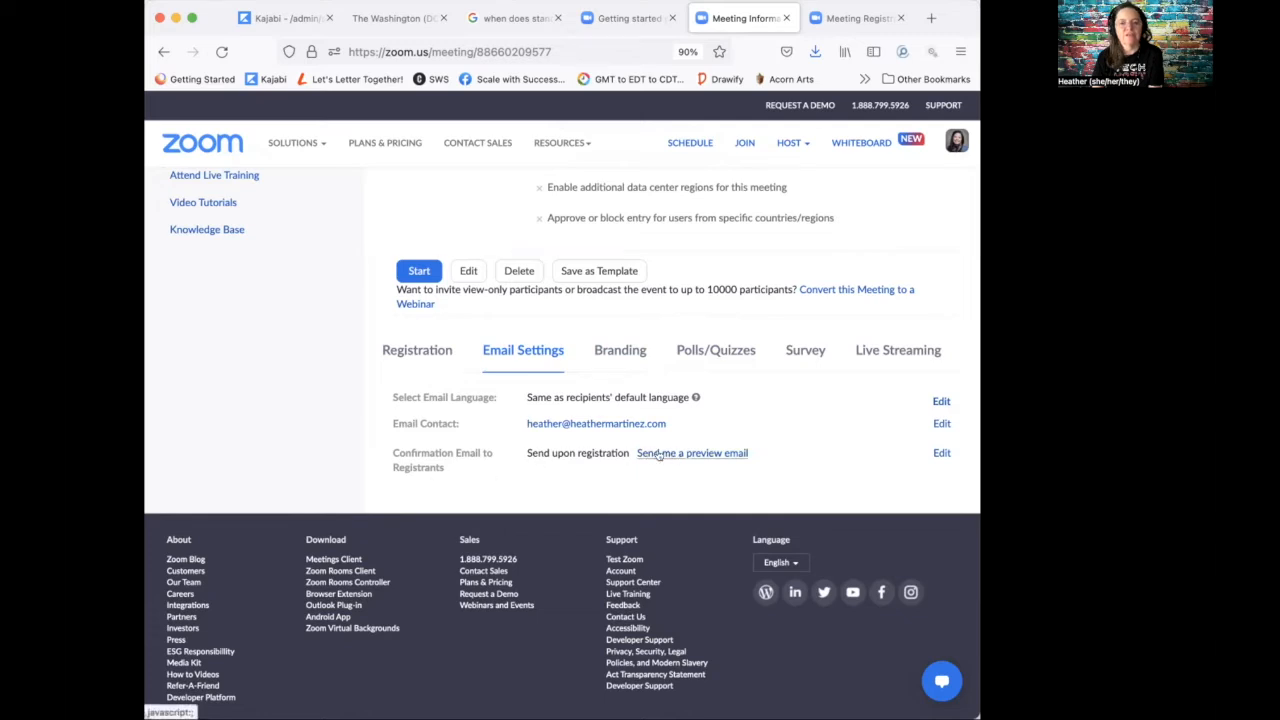
{"action": "left_click", "coordinate": [703, 453]}
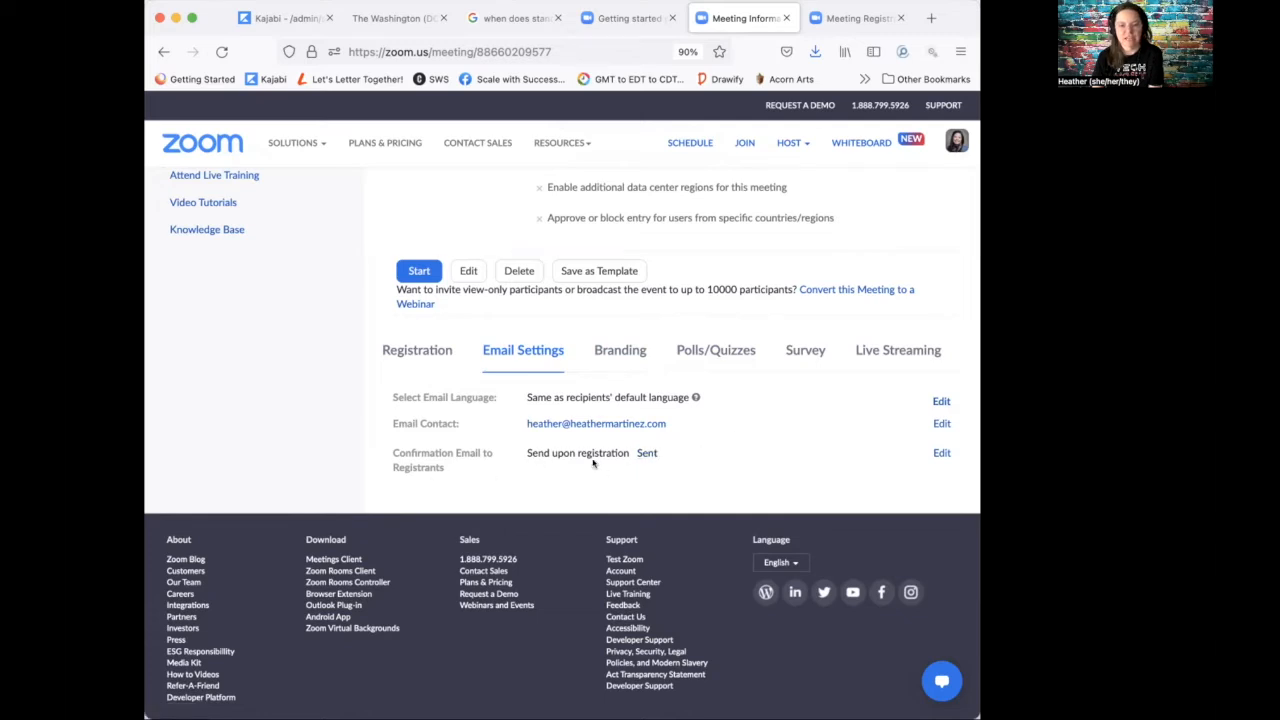
Step: Add 'Please remember to dial in 10 minutes early to ensure any technical issues.' to the confirmation email and save
{"action": "left_click", "coordinate": [941, 453]}
{"action": "scroll", "coordinate": [487, 367], "scroll_direction": "down", "scroll_amount": 2}
{"action": "scroll", "coordinate": [487, 367], "scroll_direction": "down", "scroll_amount": 3}
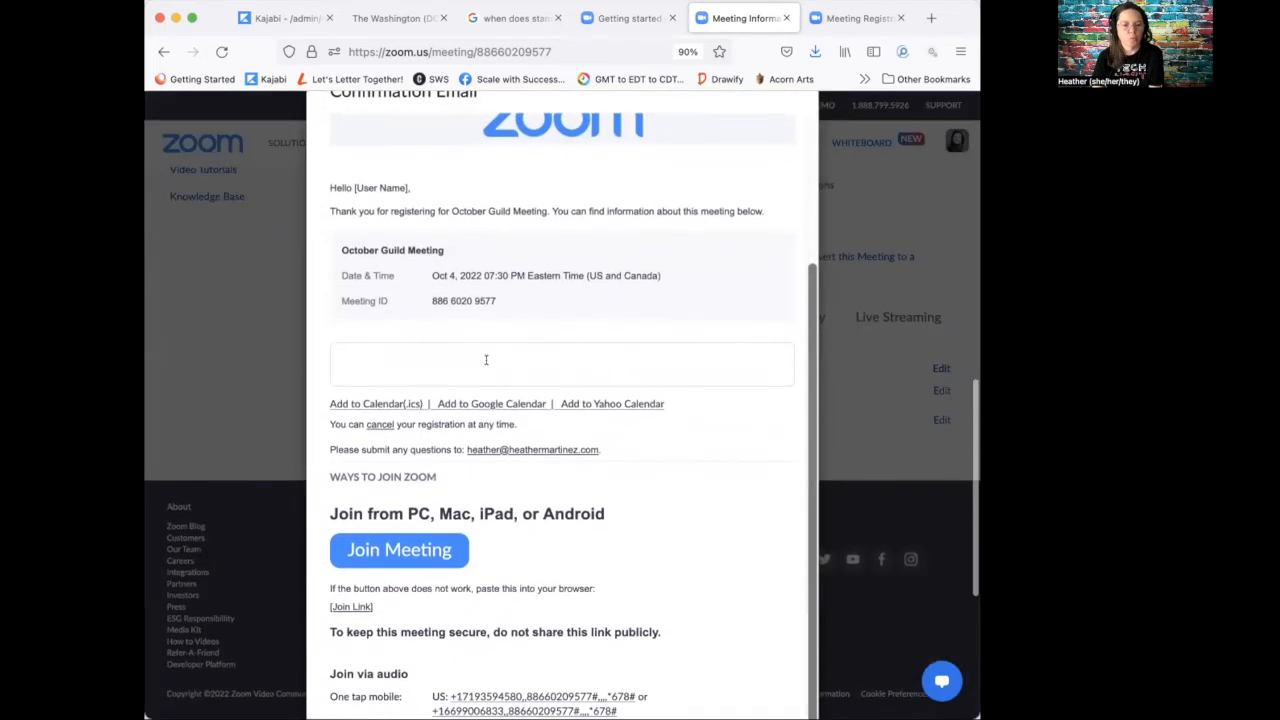
{"action": "scroll", "coordinate": [487, 418], "scroll_direction": "down", "scroll_amount": 5}
{"action": "scroll", "coordinate": [487, 418], "scroll_direction": "up", "scroll_amount": 7}
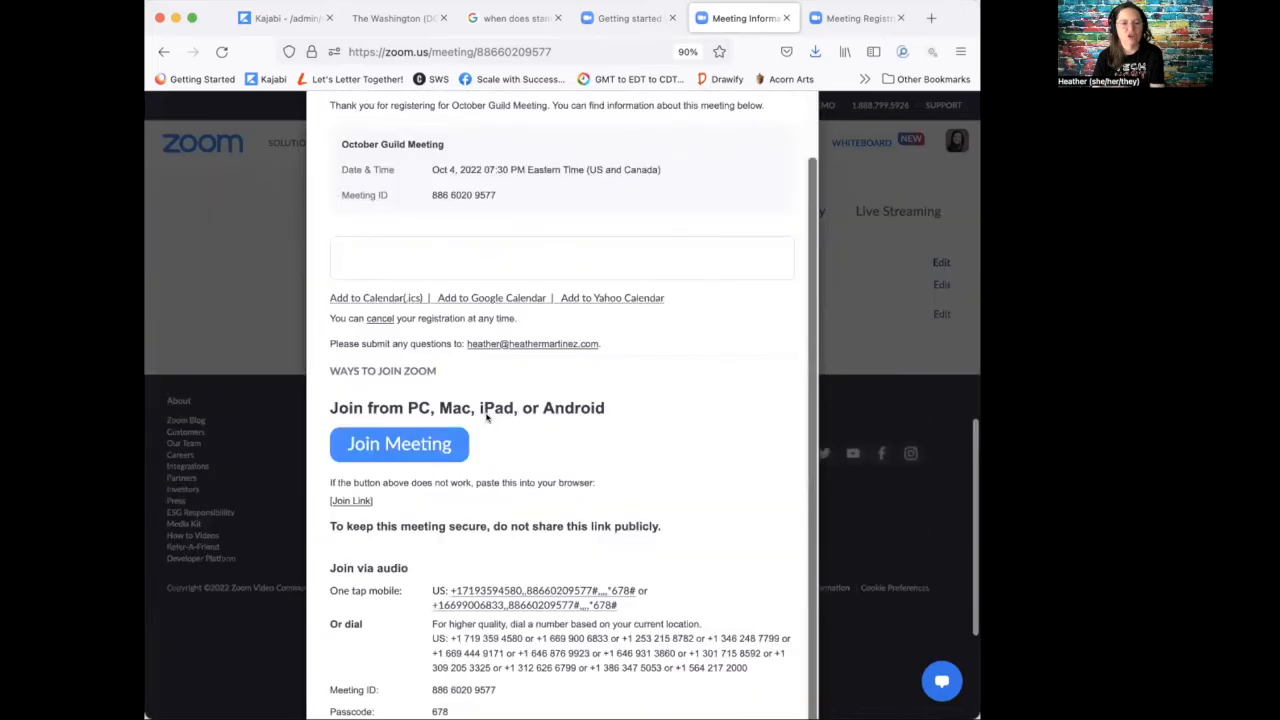
{"action": "scroll", "coordinate": [487, 418], "scroll_direction": "up", "scroll_amount": 1}
{"action": "left_click", "coordinate": [449, 458]}
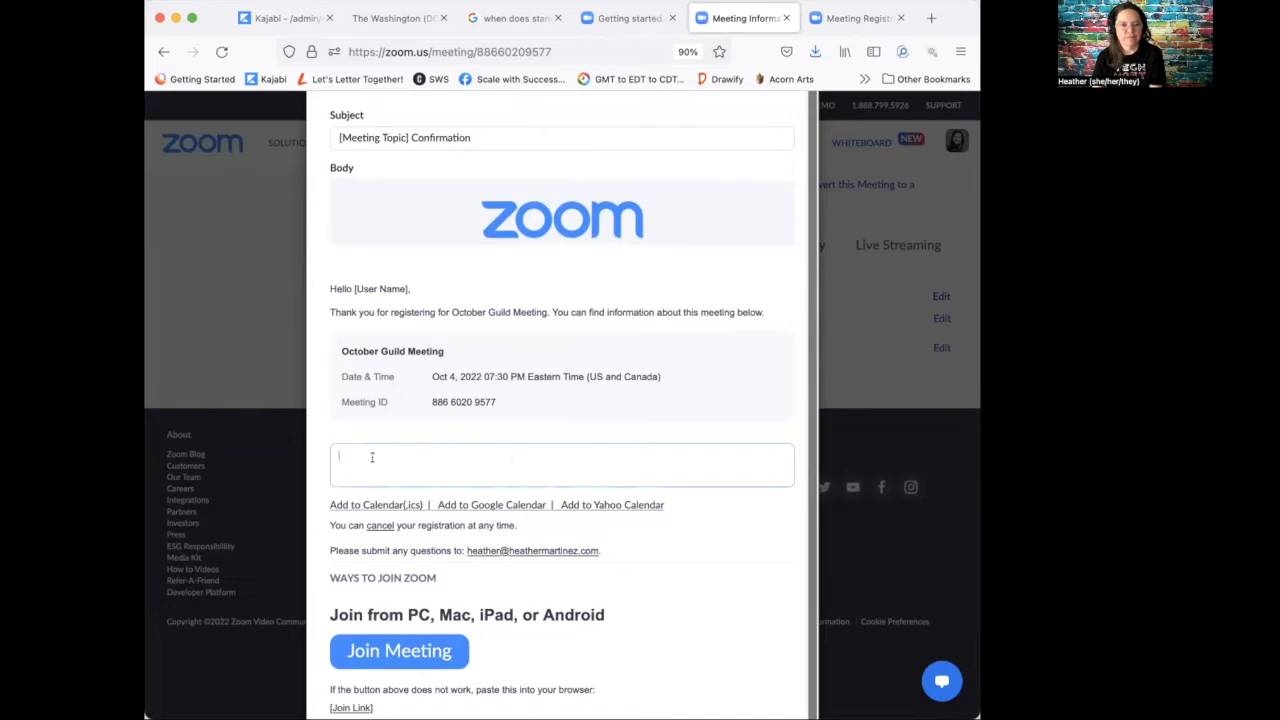
{"action": "type", "text": "Ple"}
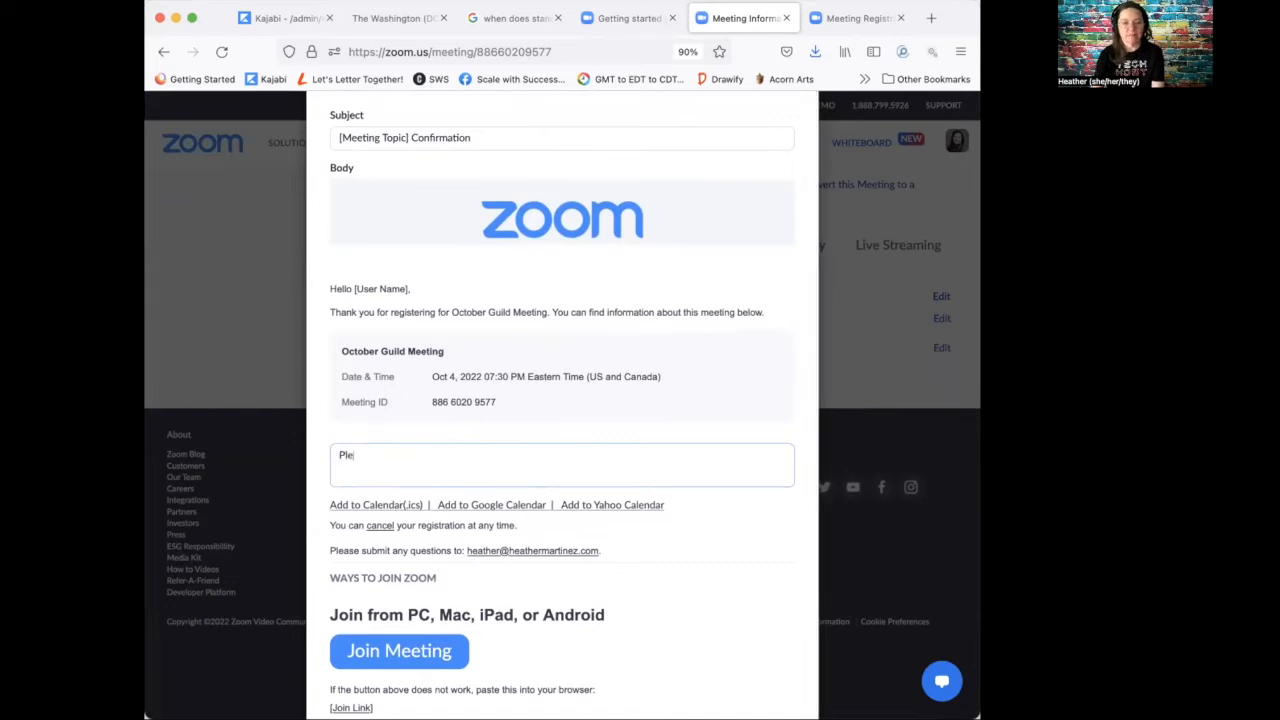
{"action": "type", "text": "ase remember to d"}
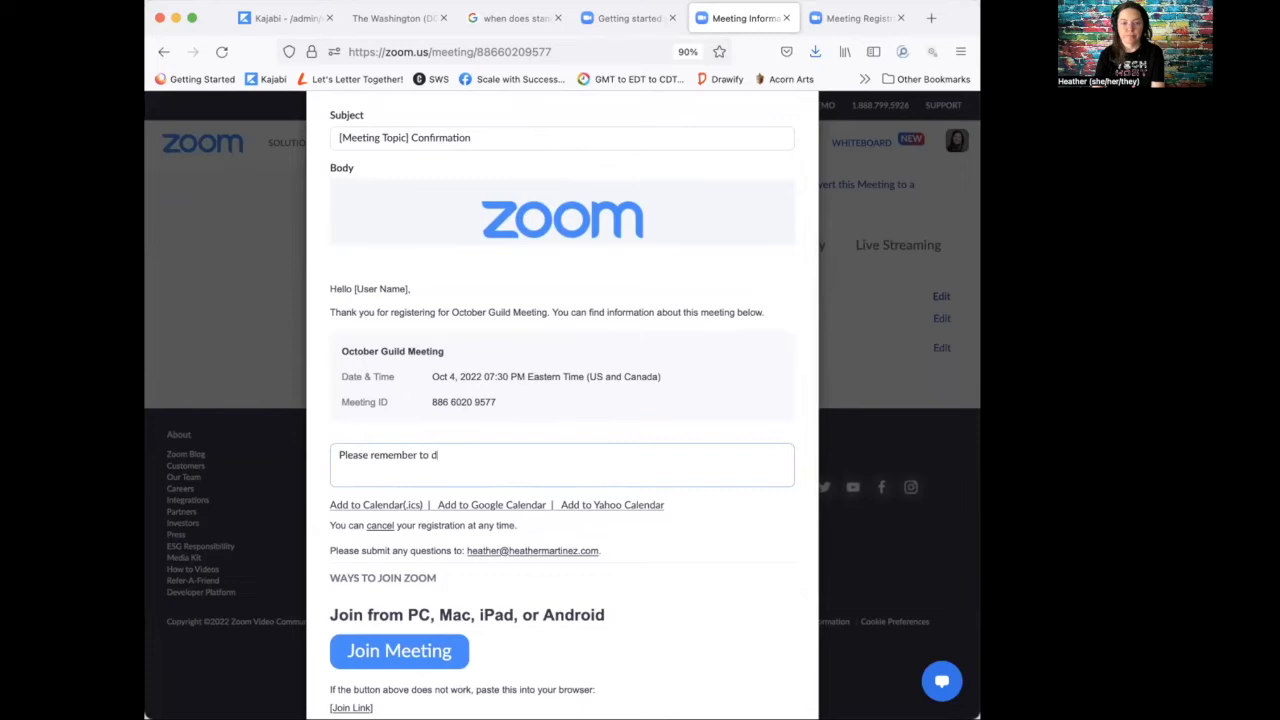
{"action": "type", "text": "ial in 10 minutes early to ensure any techn"}
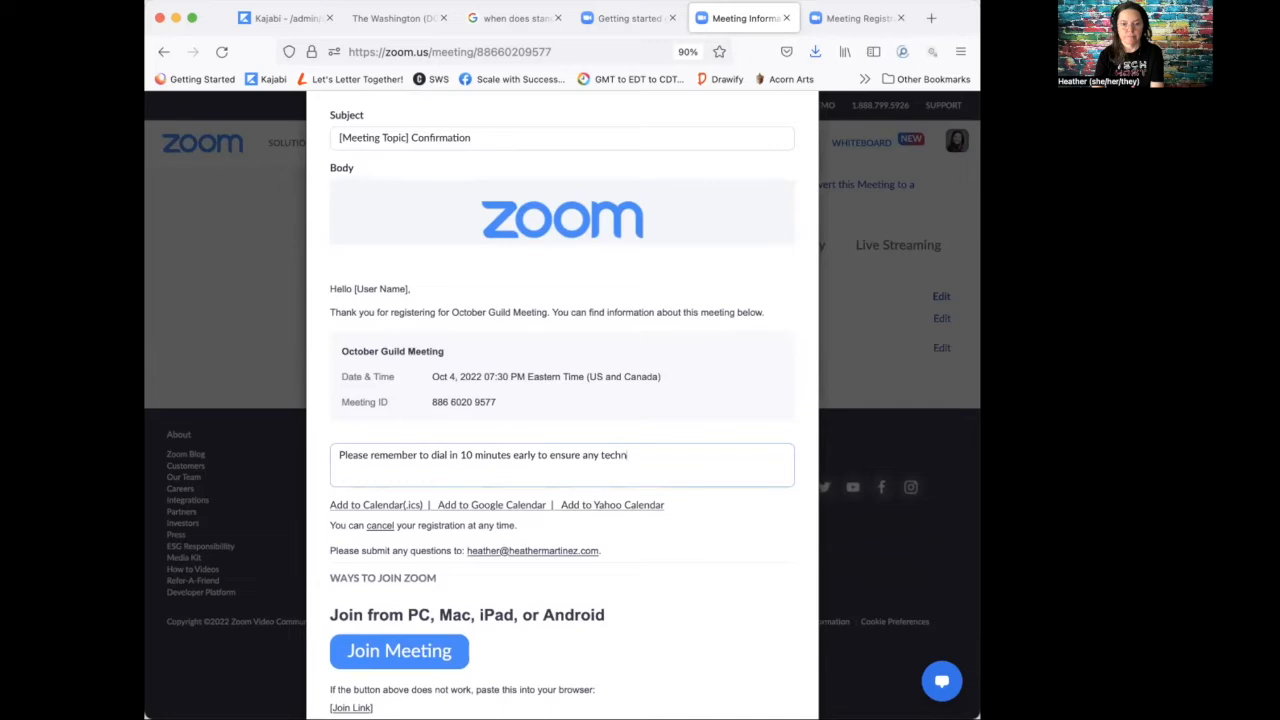
{"action": "type", "text": "ical issues."}
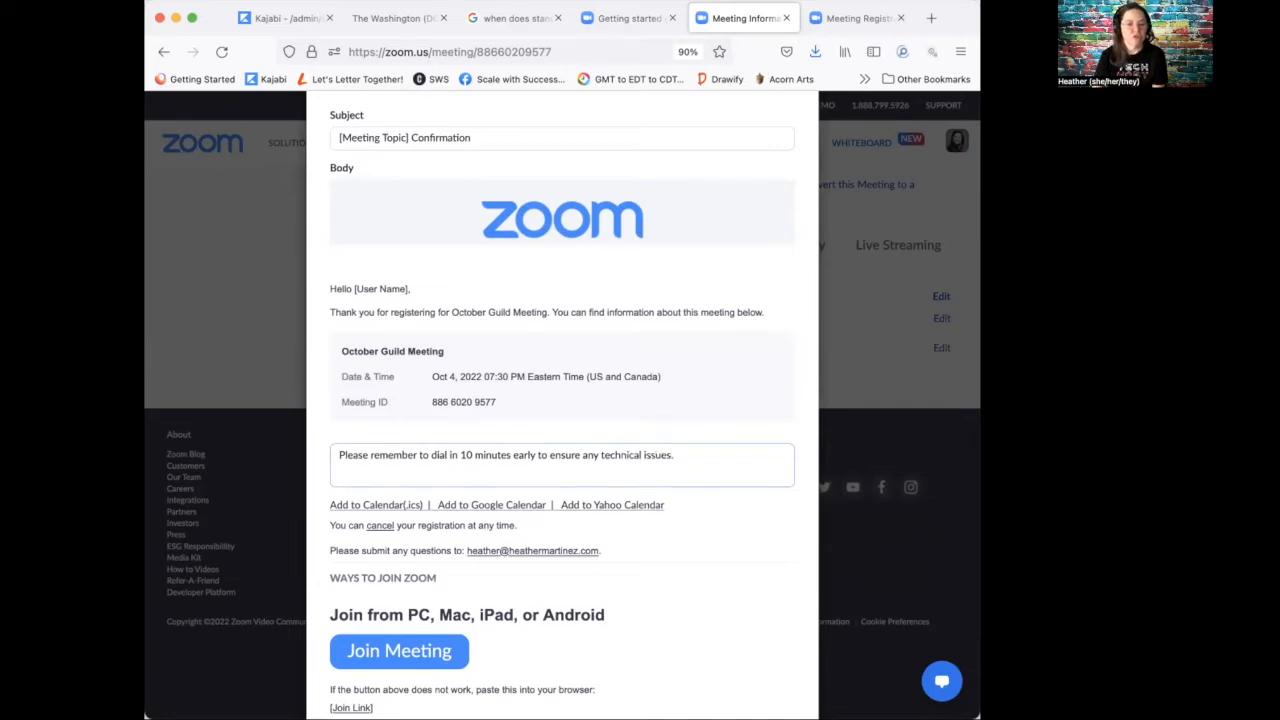
{"action": "scroll", "coordinate": [427, 507], "scroll_direction": "down", "scroll_amount": 10}
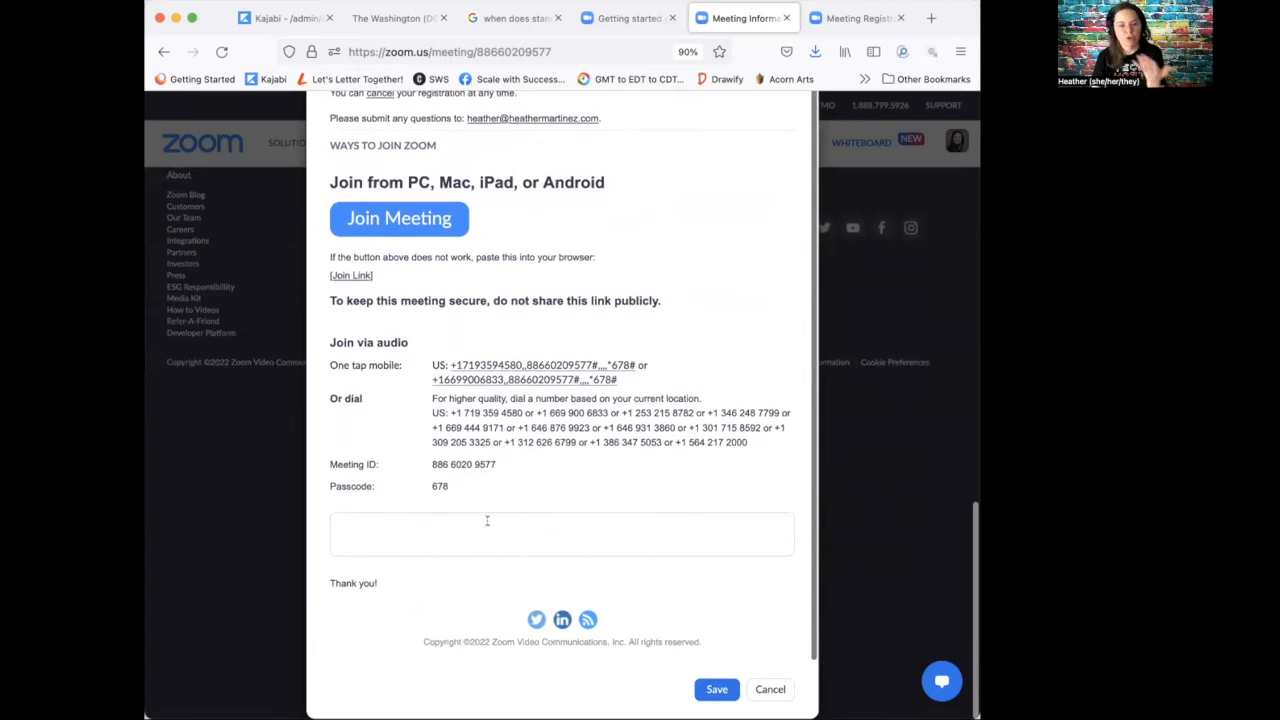
{"action": "scroll", "coordinate": [537, 521], "scroll_direction": "up", "scroll_amount": 6}
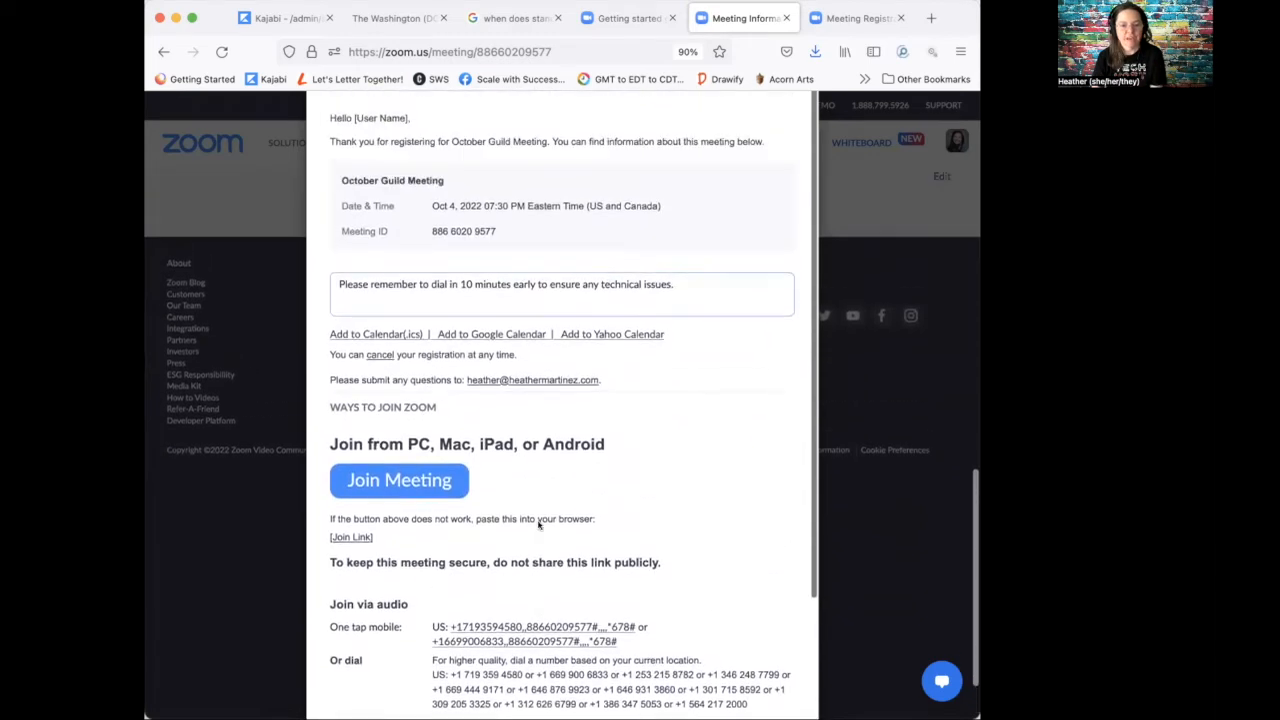
{"action": "scroll", "coordinate": [690, 514], "scroll_direction": "down", "scroll_amount": 4}
{"action": "scroll", "coordinate": [690, 514], "scroll_direction": "up", "scroll_amount": 1}
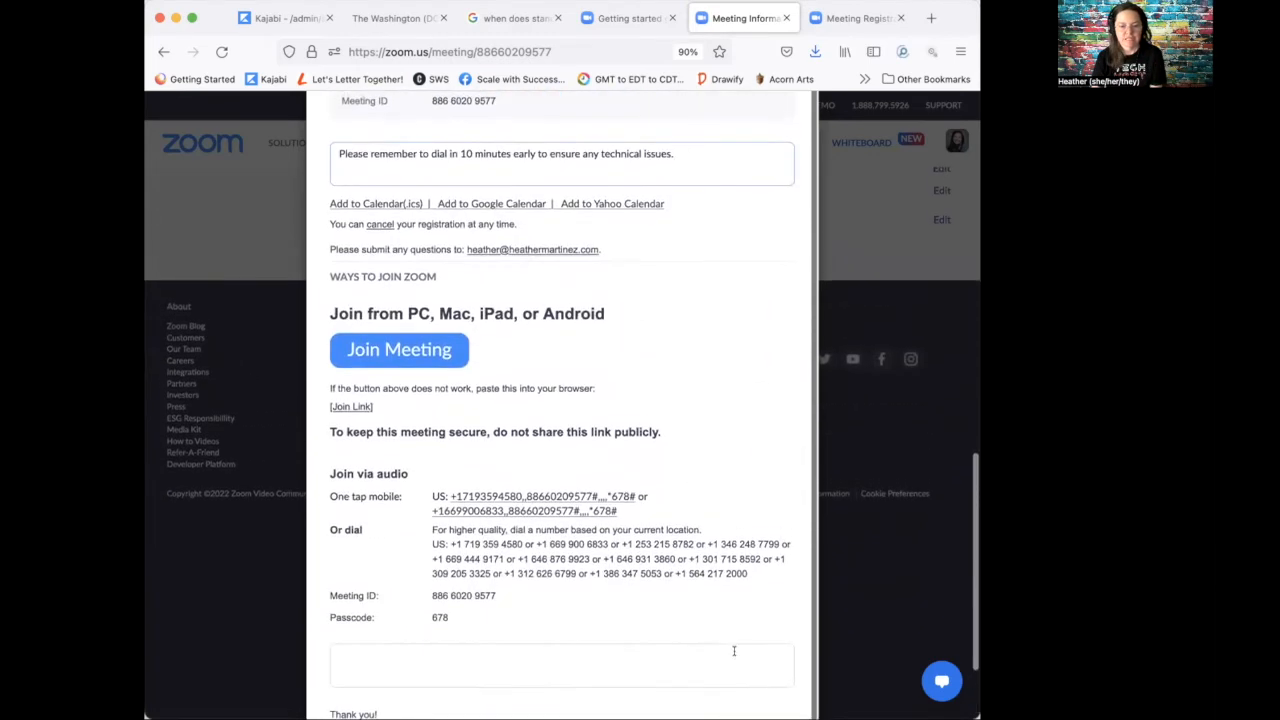
{"action": "scroll", "coordinate": [734, 651], "scroll_direction": "down", "scroll_amount": 4}
{"action": "left_click", "coordinate": [722, 688]}
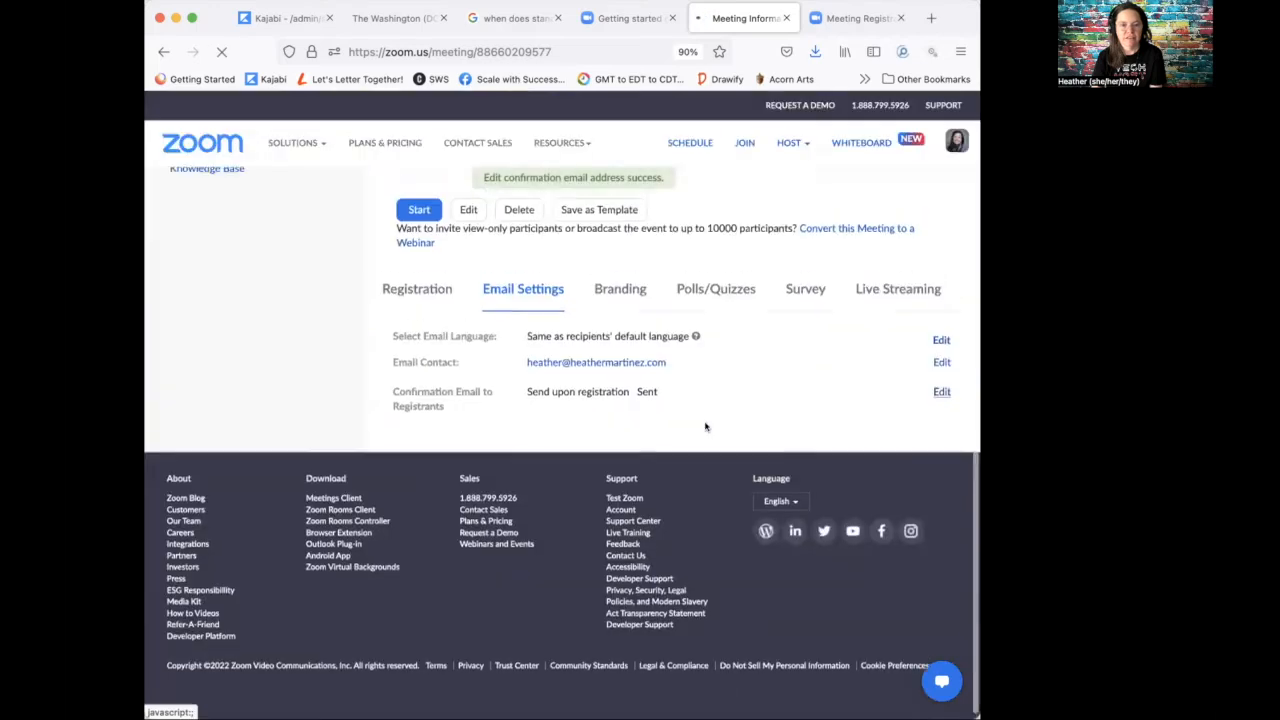
{"action": "scroll", "coordinate": [705, 427], "scroll_direction": "up", "scroll_amount": 15}
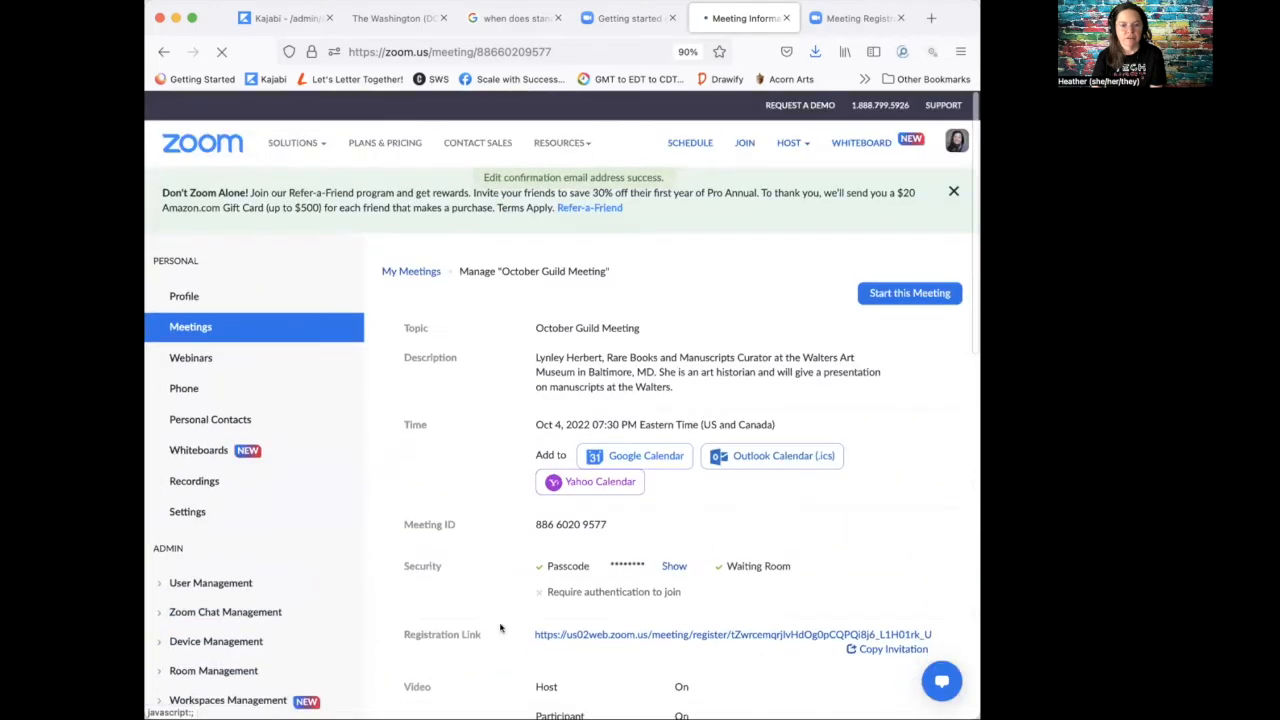
{"action": "scroll", "coordinate": [612, 670], "scroll_direction": "down", "scroll_amount": 3}
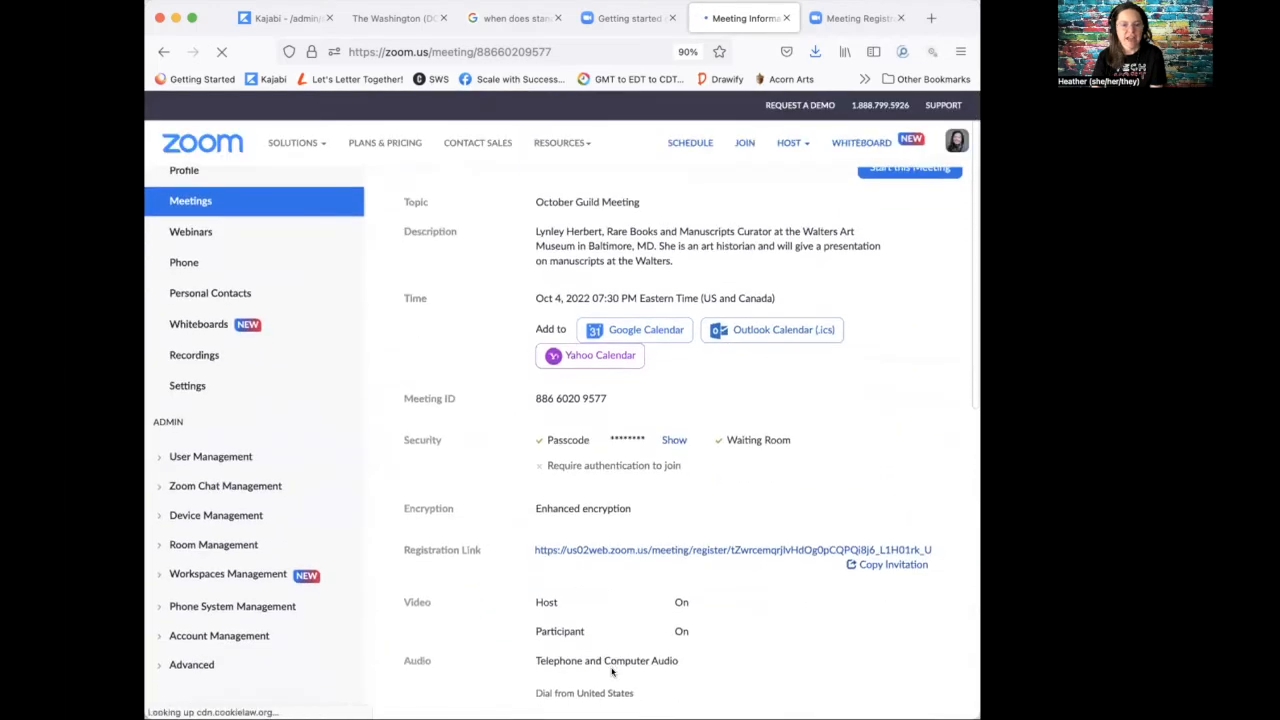
{"action": "scroll", "coordinate": [612, 672], "scroll_direction": "down", "scroll_amount": 3}
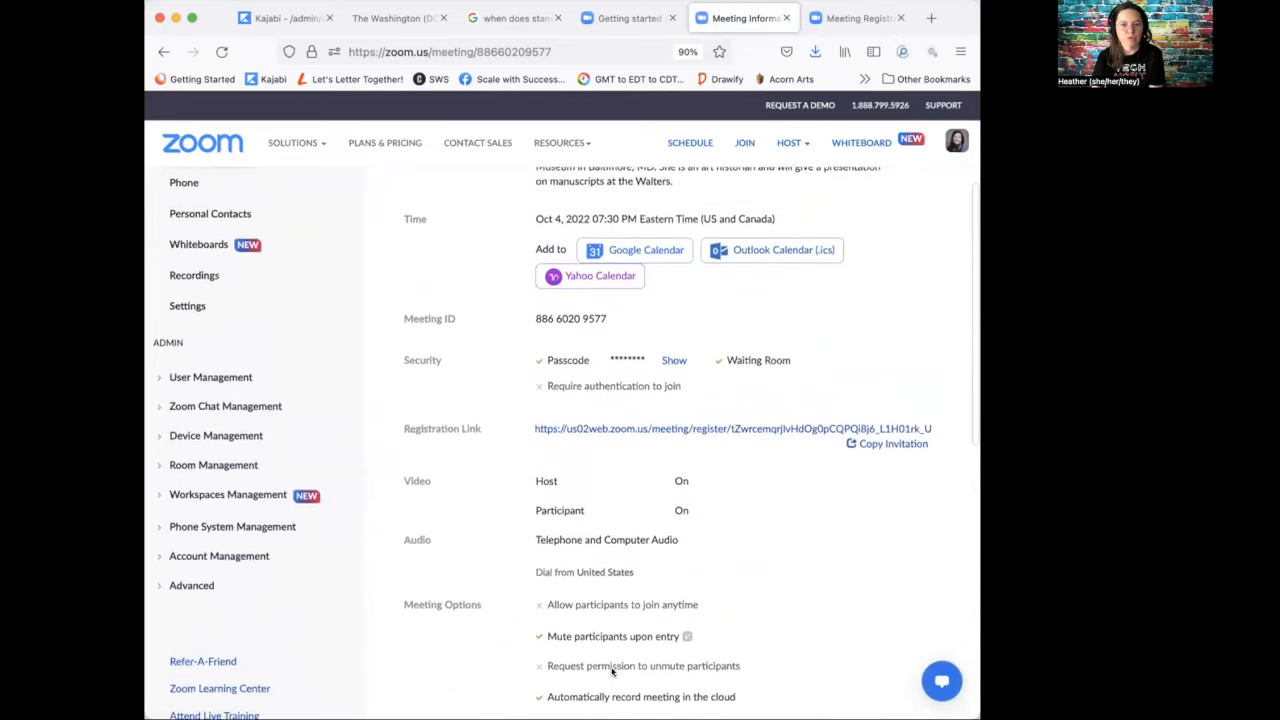
{"action": "scroll", "coordinate": [487, 437], "scroll_direction": "up", "scroll_amount": 2}
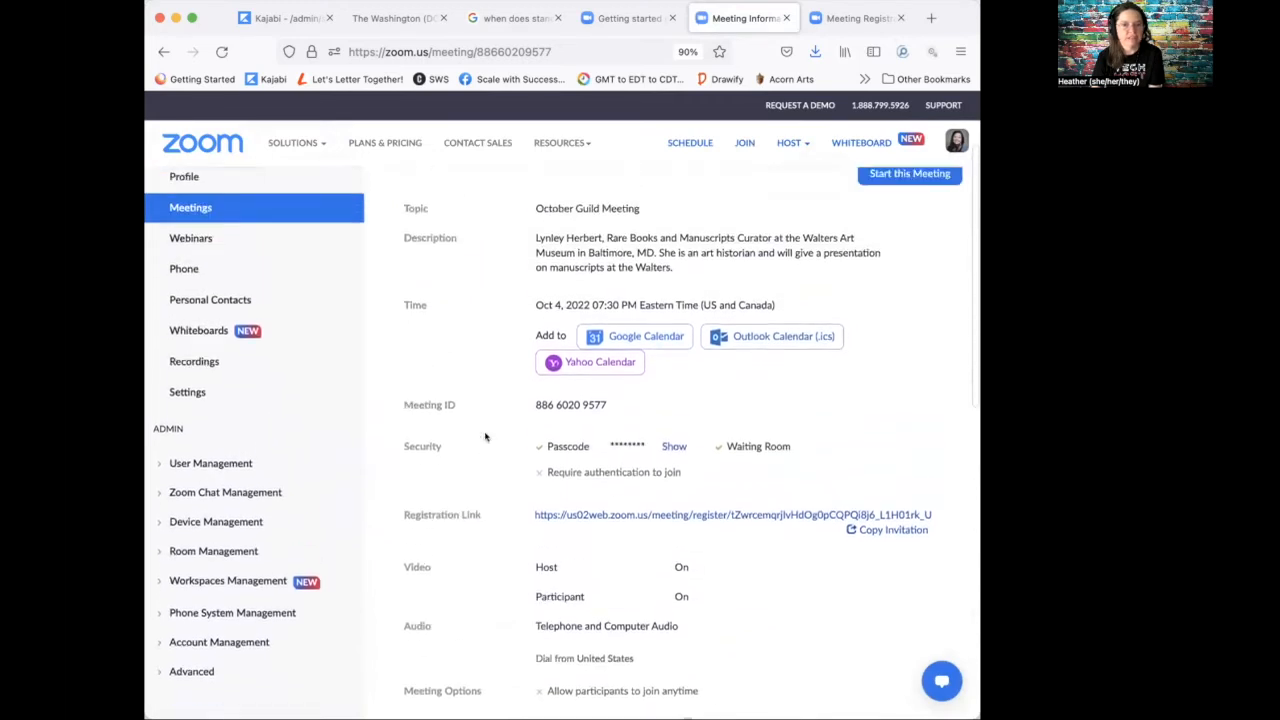
{"action": "scroll", "coordinate": [485, 437], "scroll_direction": "up", "scroll_amount": 3}
{"action": "left_click", "coordinate": [194, 326]}
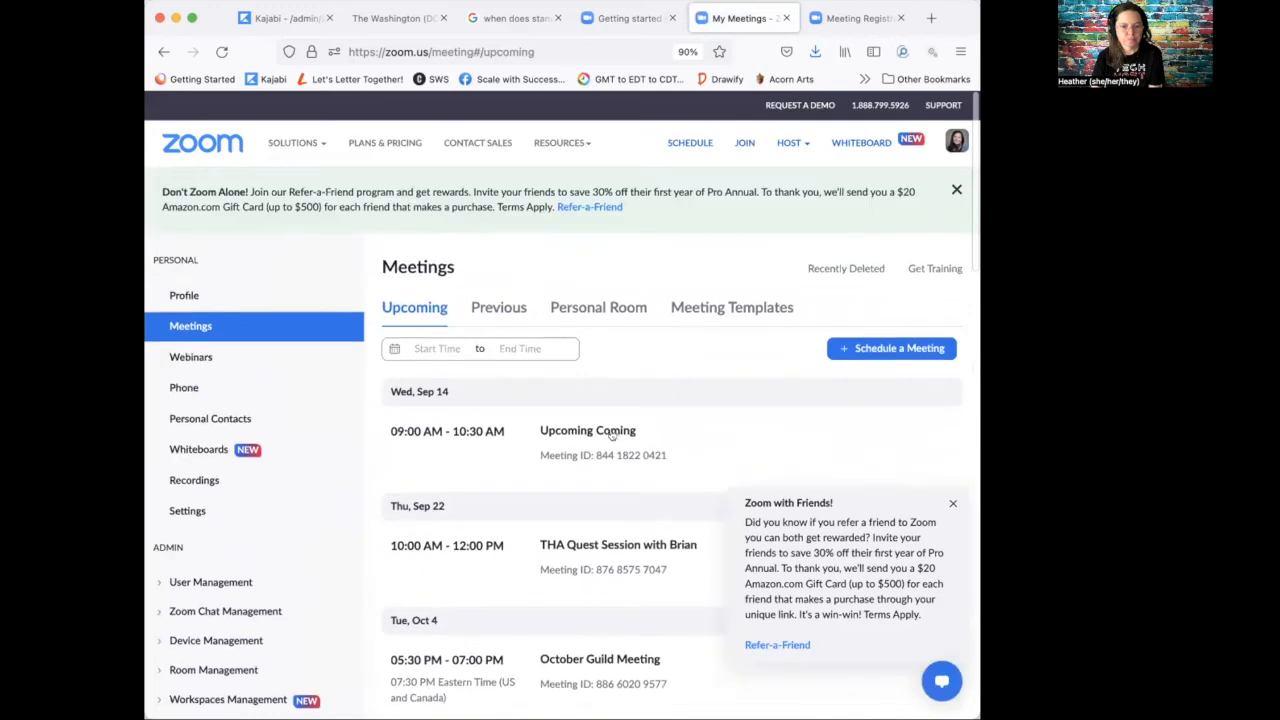
{"action": "scroll", "coordinate": [695, 413], "scroll_direction": "down", "scroll_amount": 2}
{"action": "scroll", "coordinate": [695, 413], "scroll_direction": "down", "scroll_amount": 2}
{"action": "left_click", "coordinate": [616, 499]}
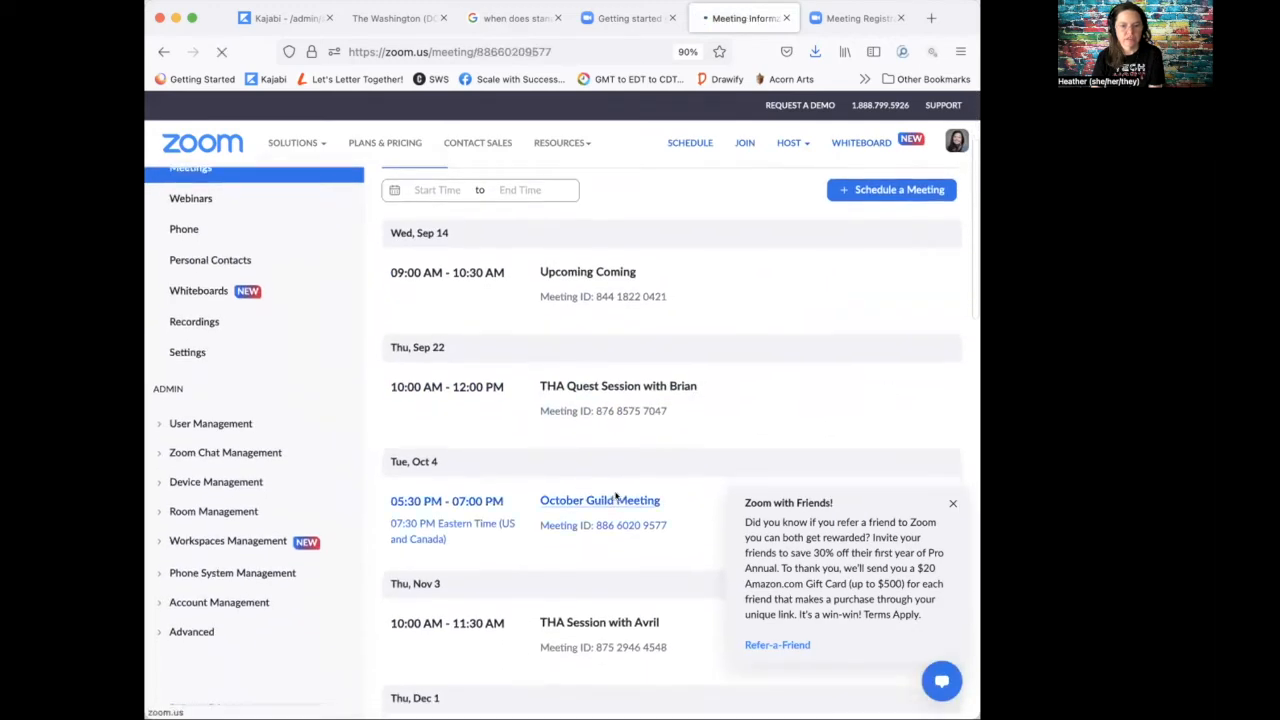
{"action": "scroll", "coordinate": [643, 486], "scroll_direction": "down", "scroll_amount": 2}
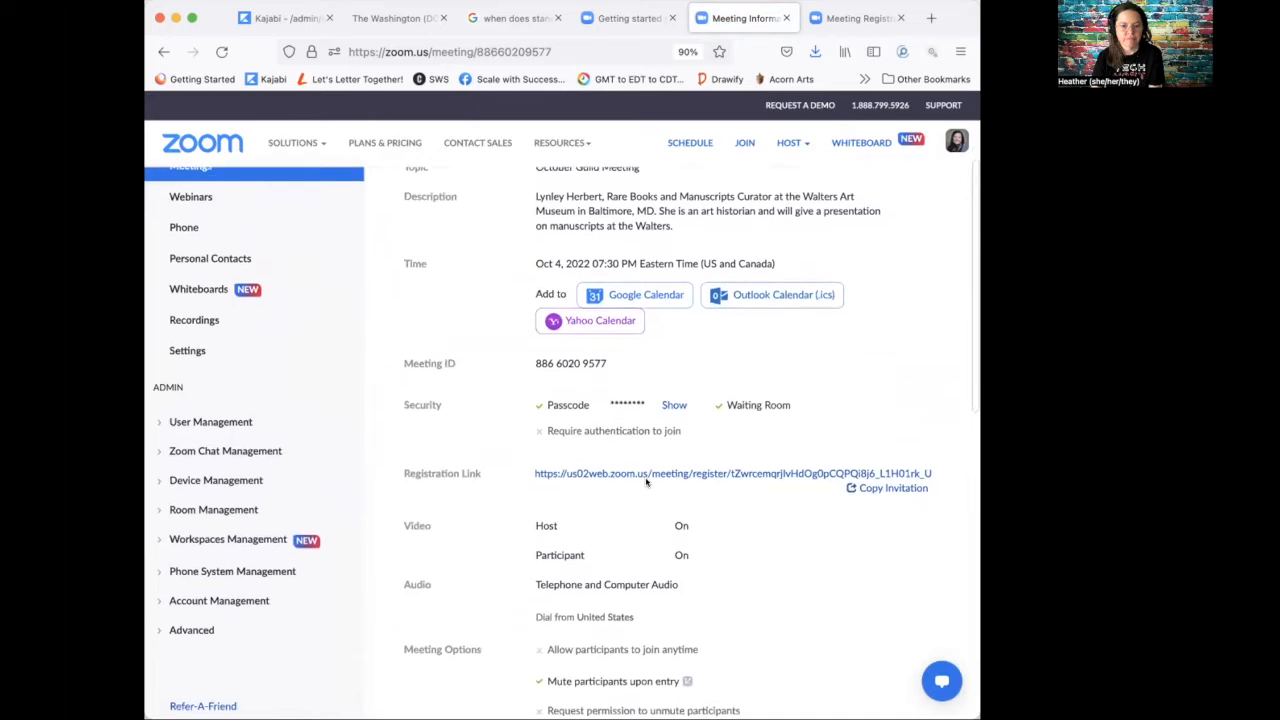
{"action": "scroll", "coordinate": [646, 482], "scroll_direction": "down", "scroll_amount": 1}
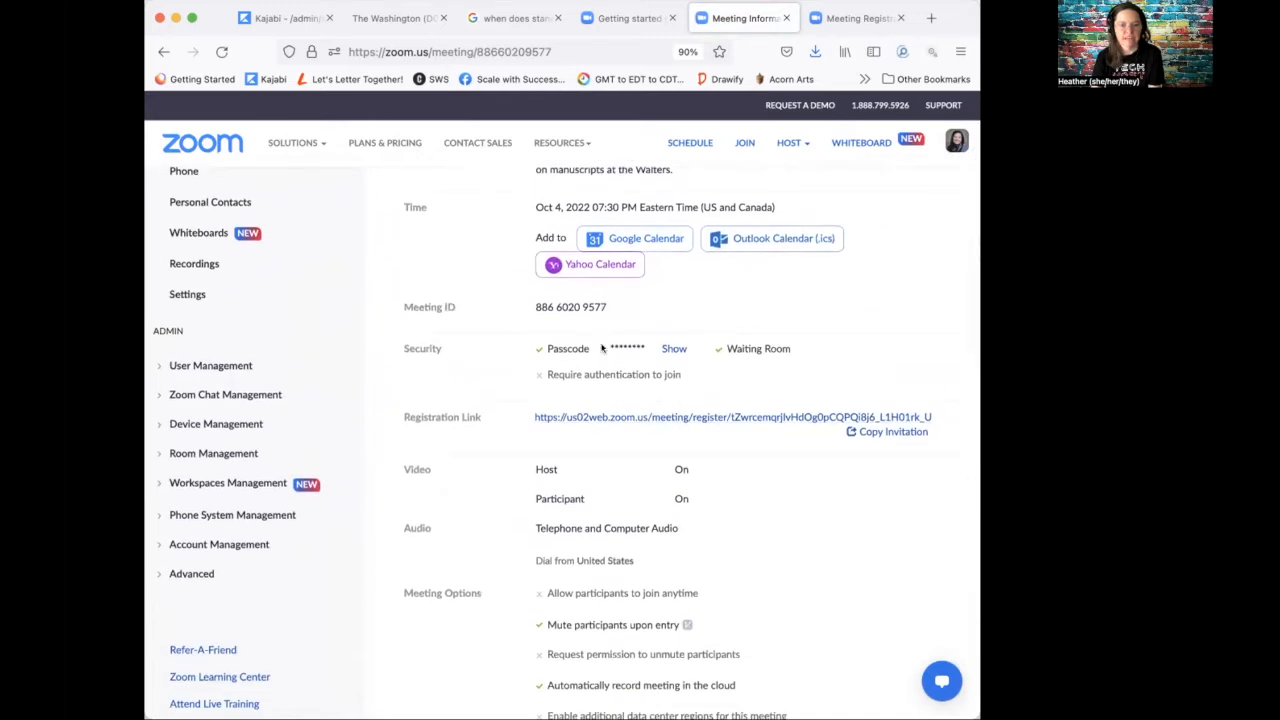
{"action": "scroll", "coordinate": [664, 350], "scroll_direction": "up", "scroll_amount": 3}
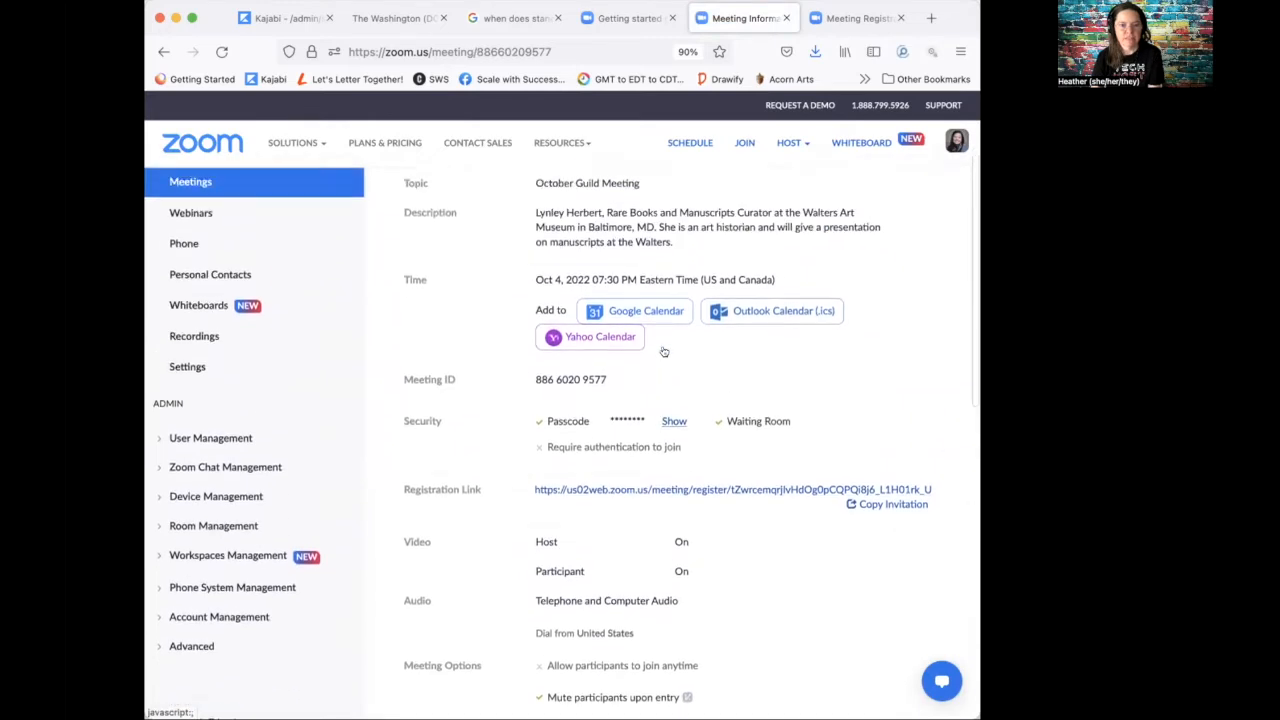
{"action": "scroll", "coordinate": [664, 350], "scroll_direction": "down", "scroll_amount": 6}
{"action": "scroll", "coordinate": [665, 352], "scroll_direction": "down", "scroll_amount": 4}
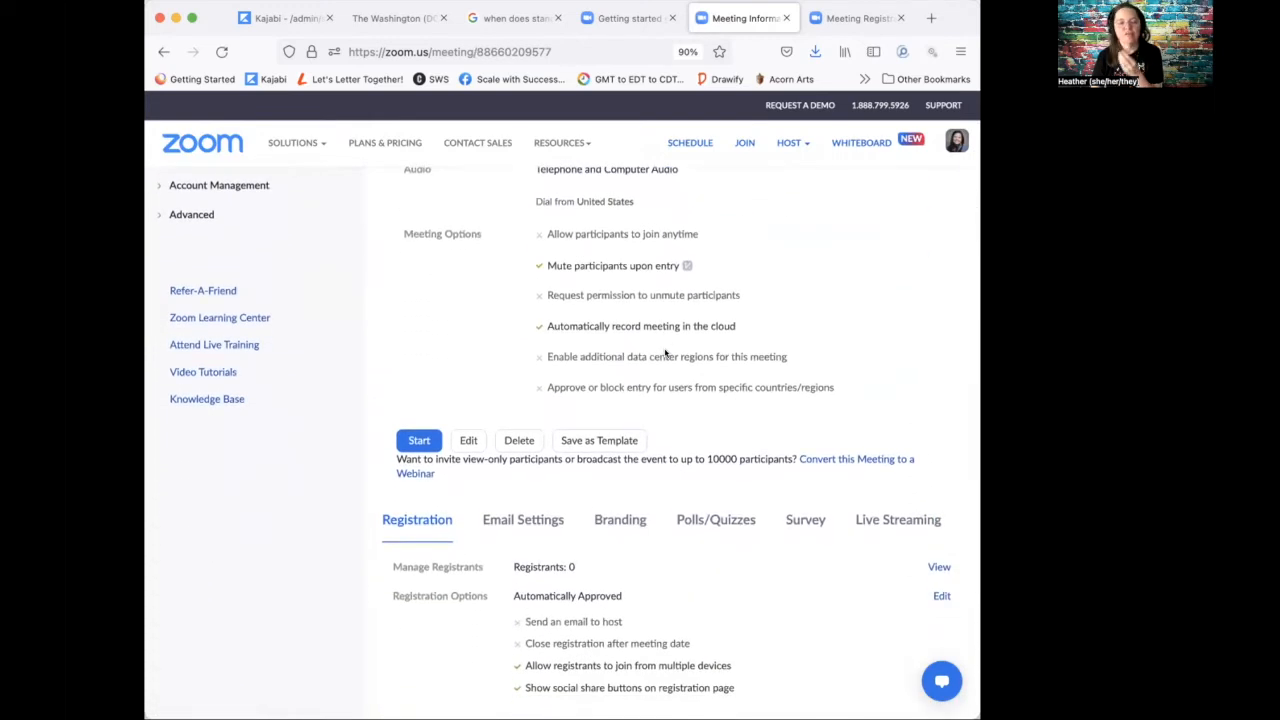
{"action": "scroll", "coordinate": [665, 384], "scroll_direction": "up", "scroll_amount": 7}
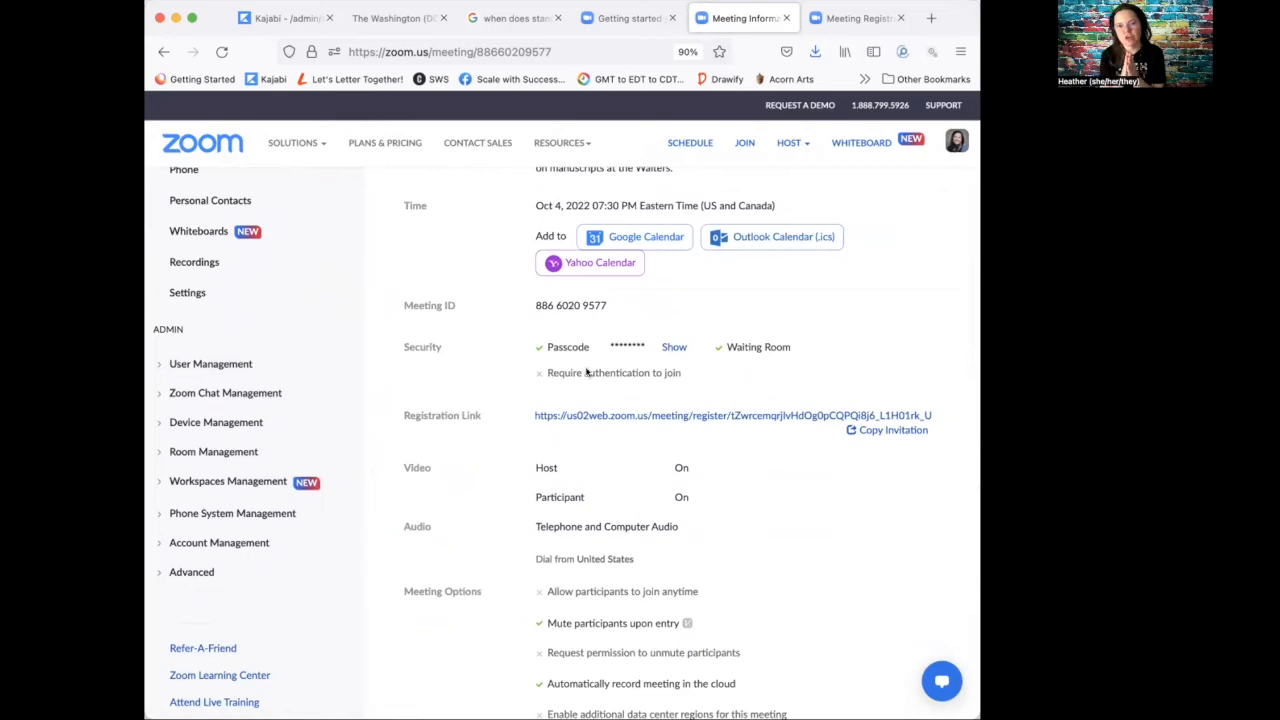
{"action": "mouse_move", "coordinate": [290, 163]}
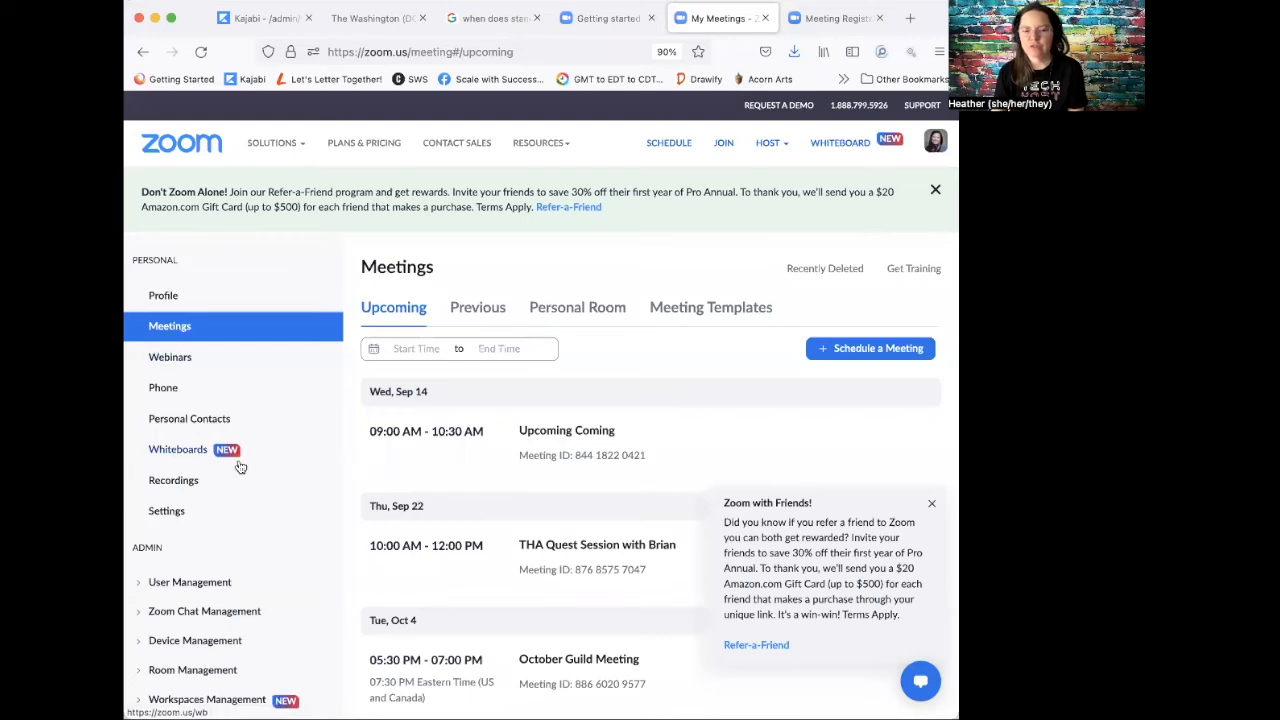
Step: Open the Sketchnoting for artists recording from the Cloud Recordings list
{"action": "left_click", "coordinate": [177, 480]}
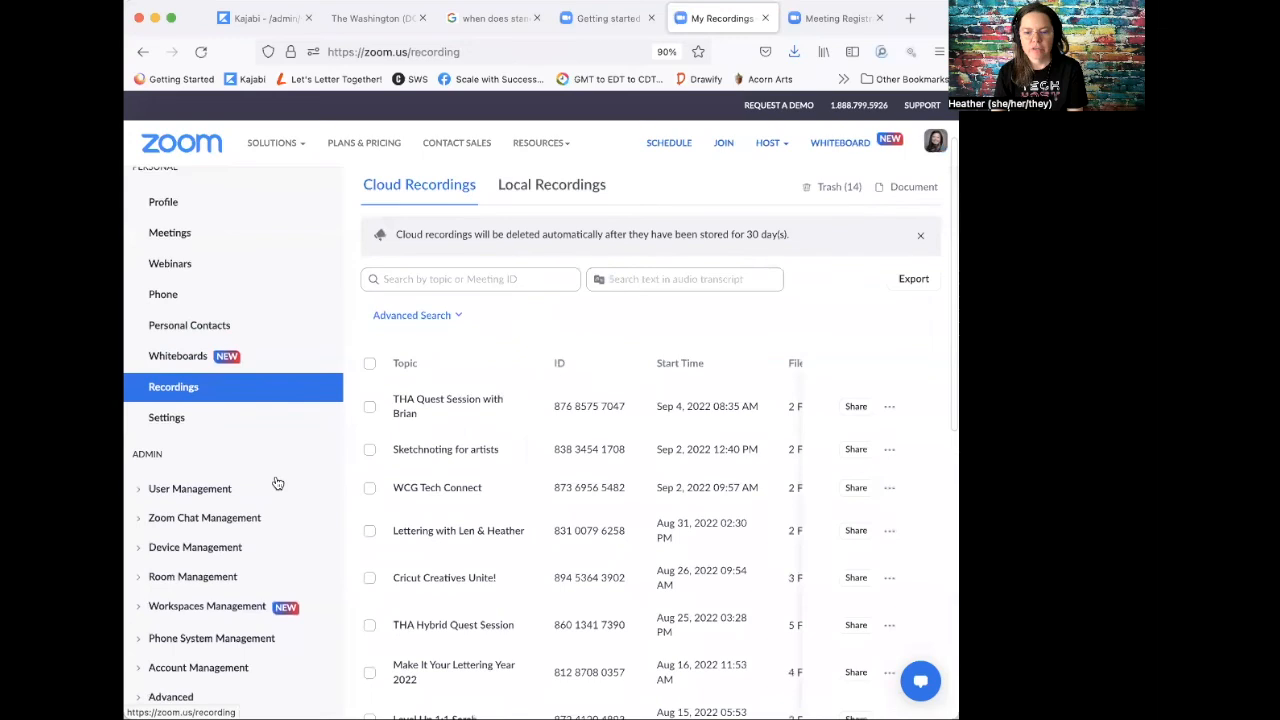
{"action": "left_click", "coordinate": [423, 452]}
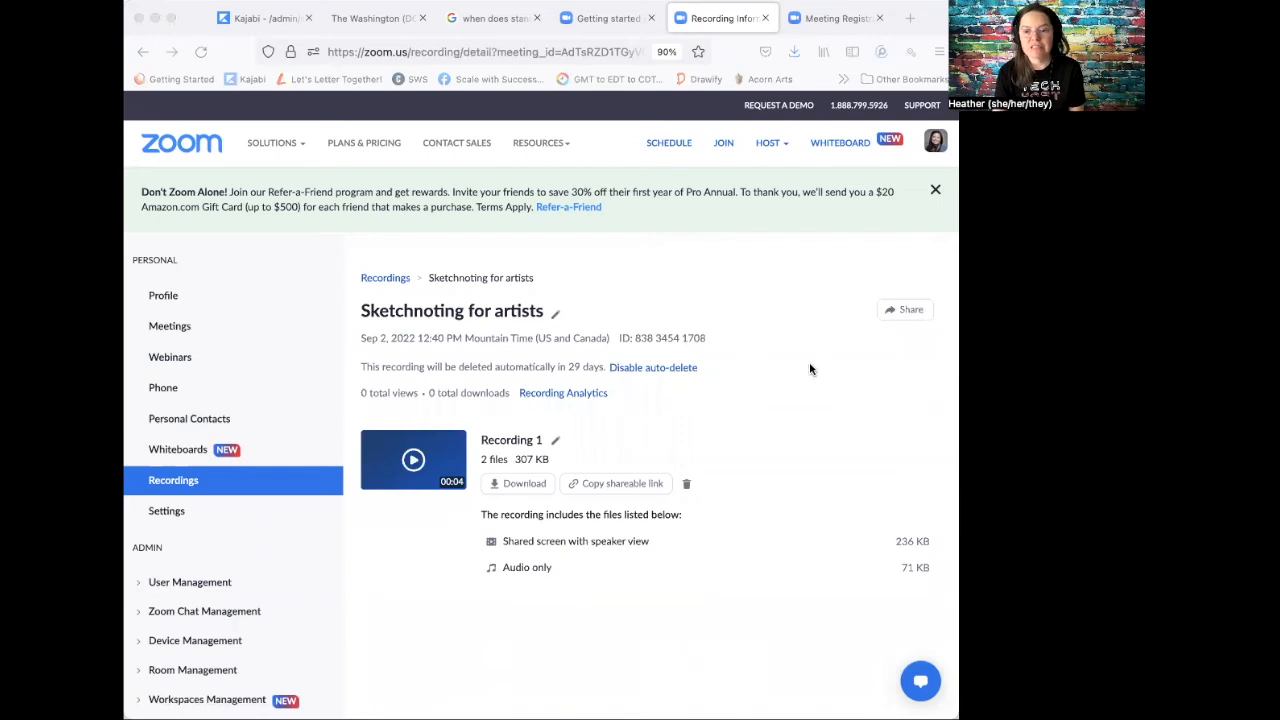
{"action": "left_click", "coordinate": [802, 436]}
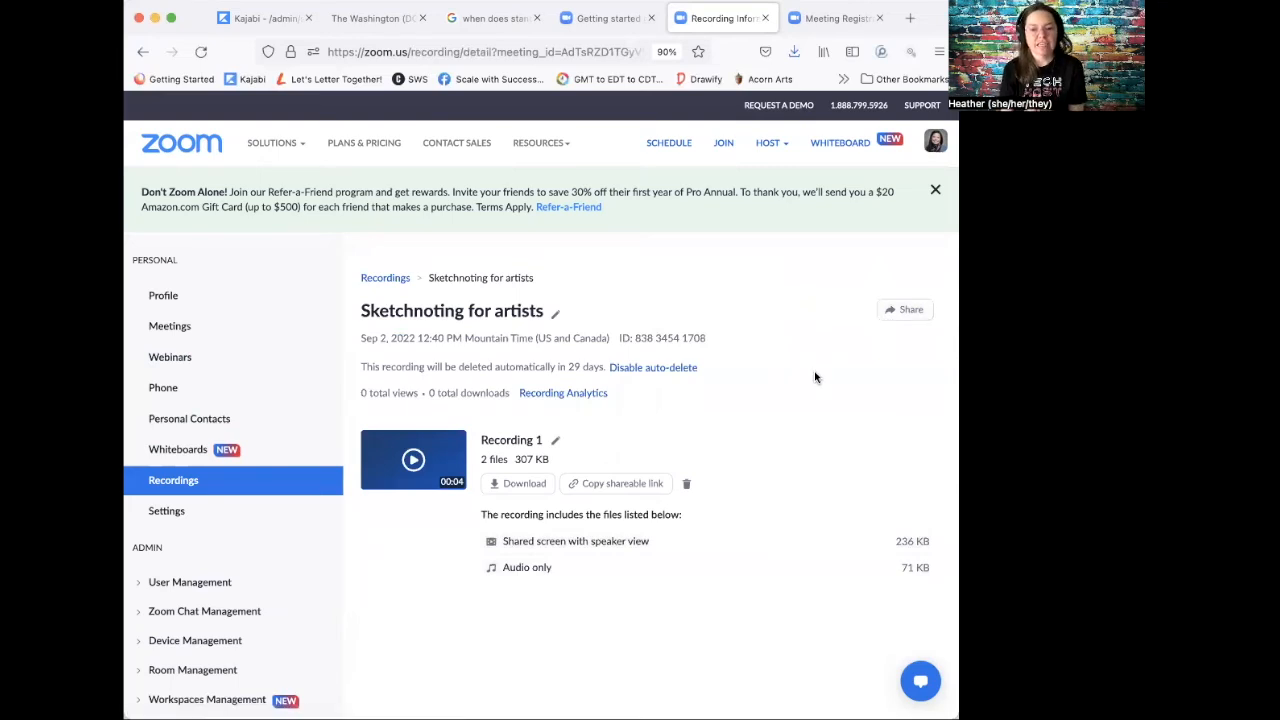
Step: Set the recording's share link to expire in 7 days, disable downloads, remove the passcode, and save
{"action": "left_click", "coordinate": [910, 312]}
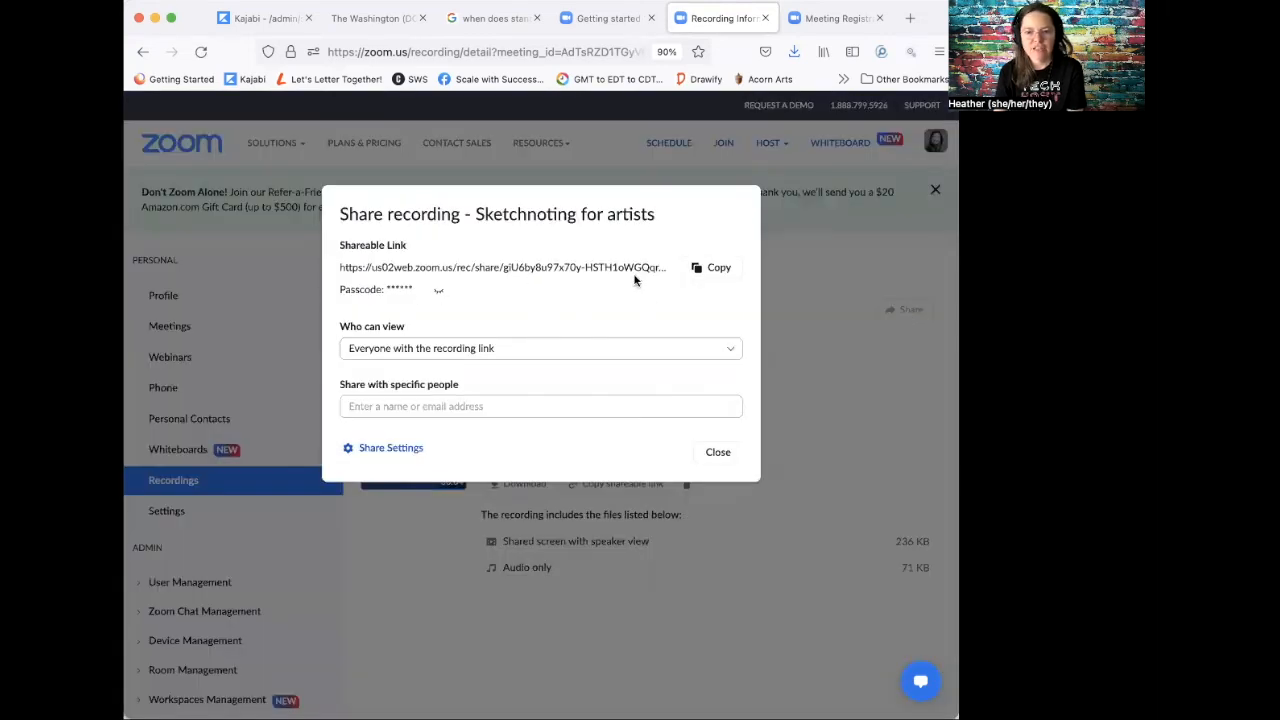
{"action": "left_click", "coordinate": [438, 292]}
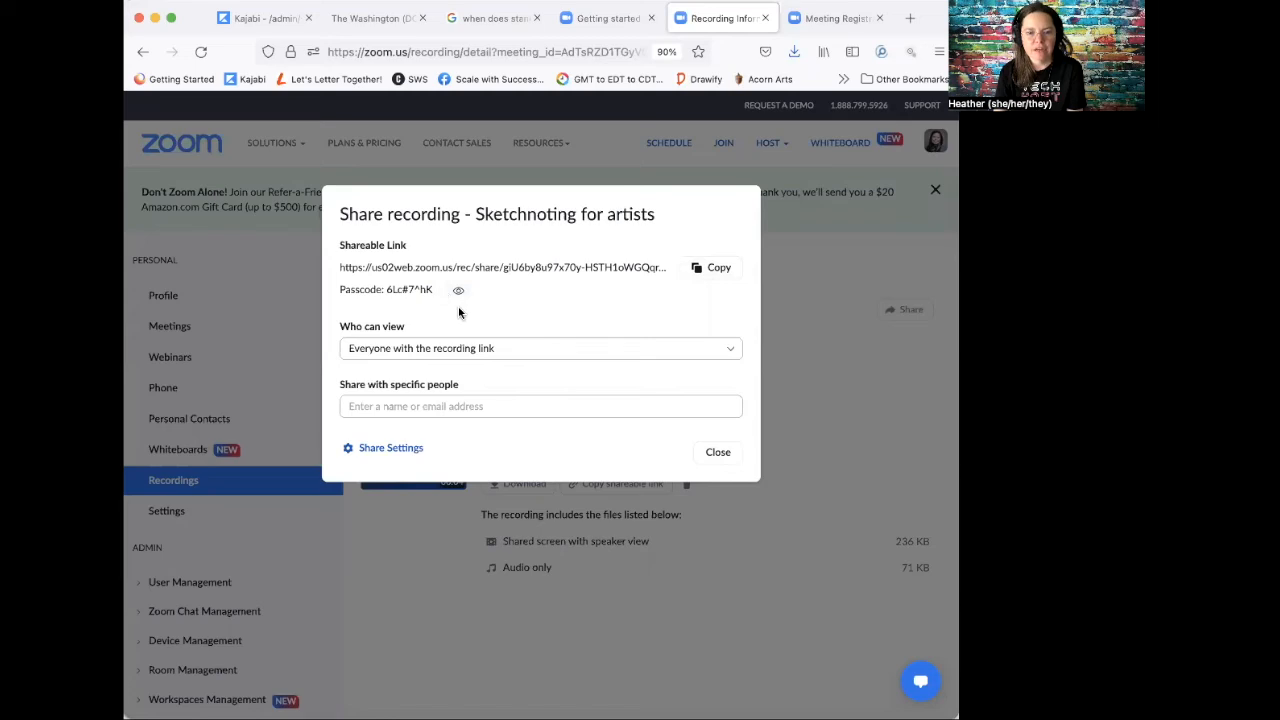
{"action": "left_click", "coordinate": [383, 449]}
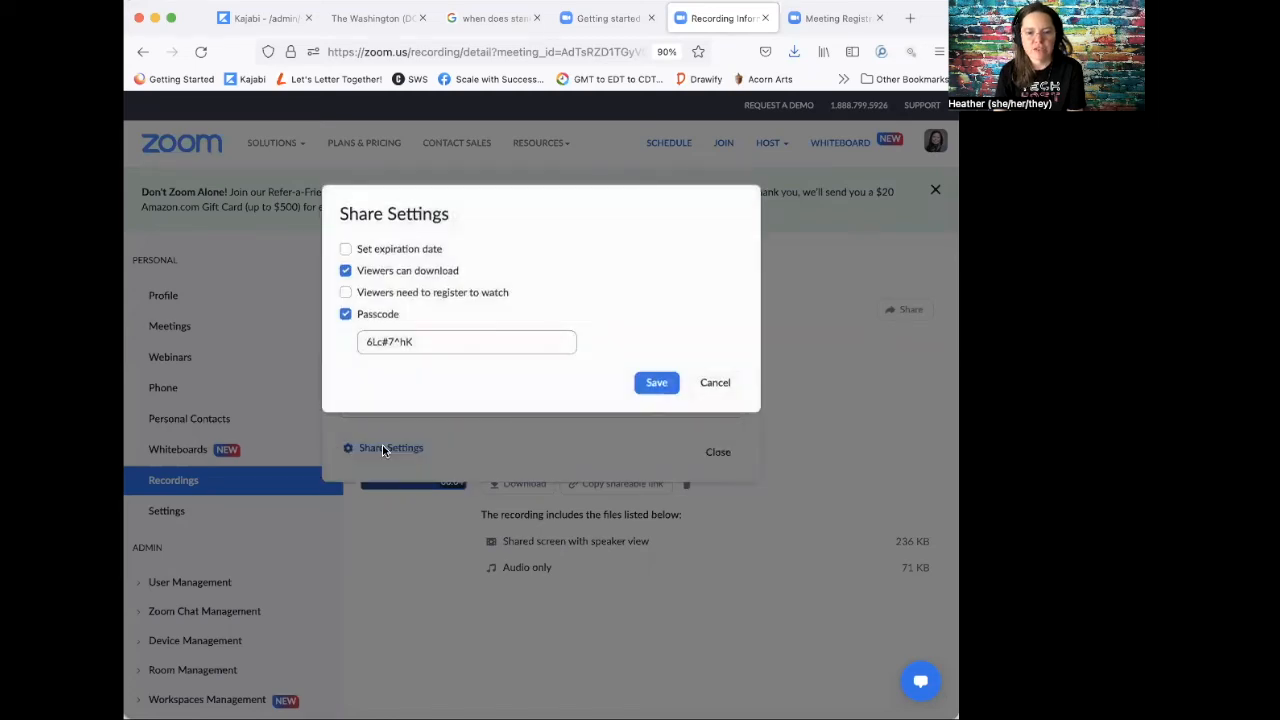
{"action": "left_click", "coordinate": [345, 250]}
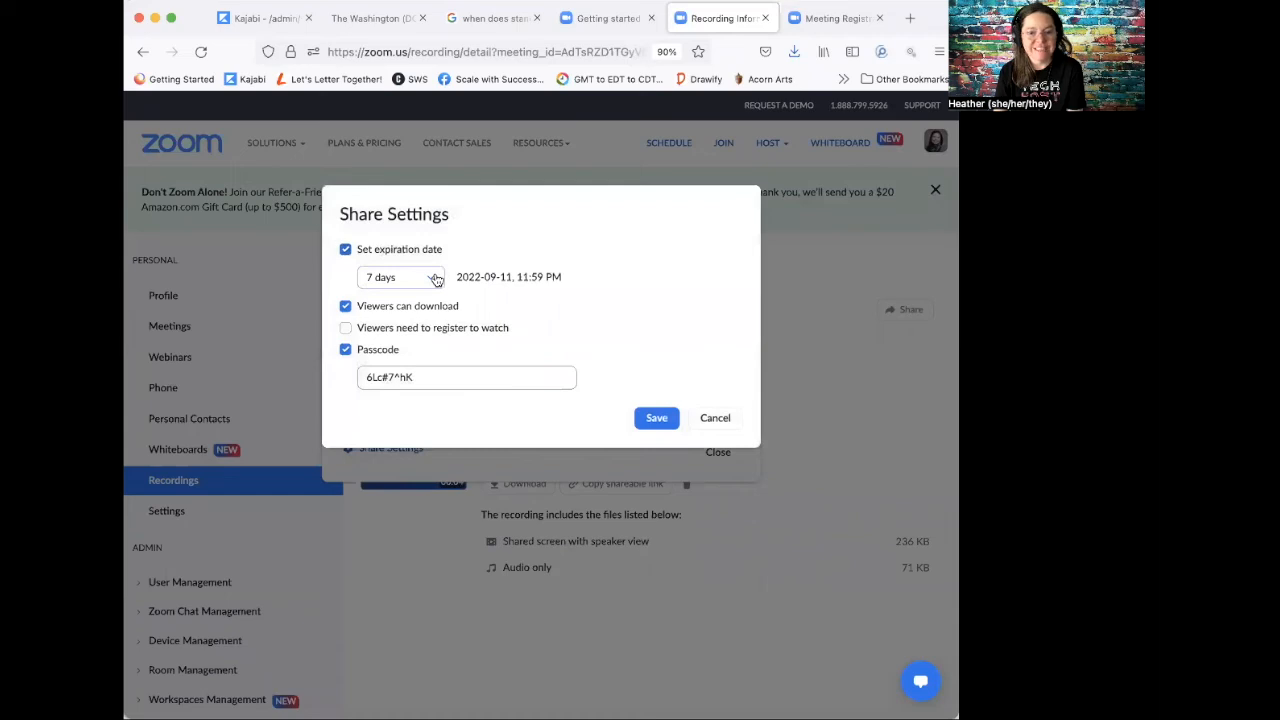
{"action": "left_click", "coordinate": [345, 306]}
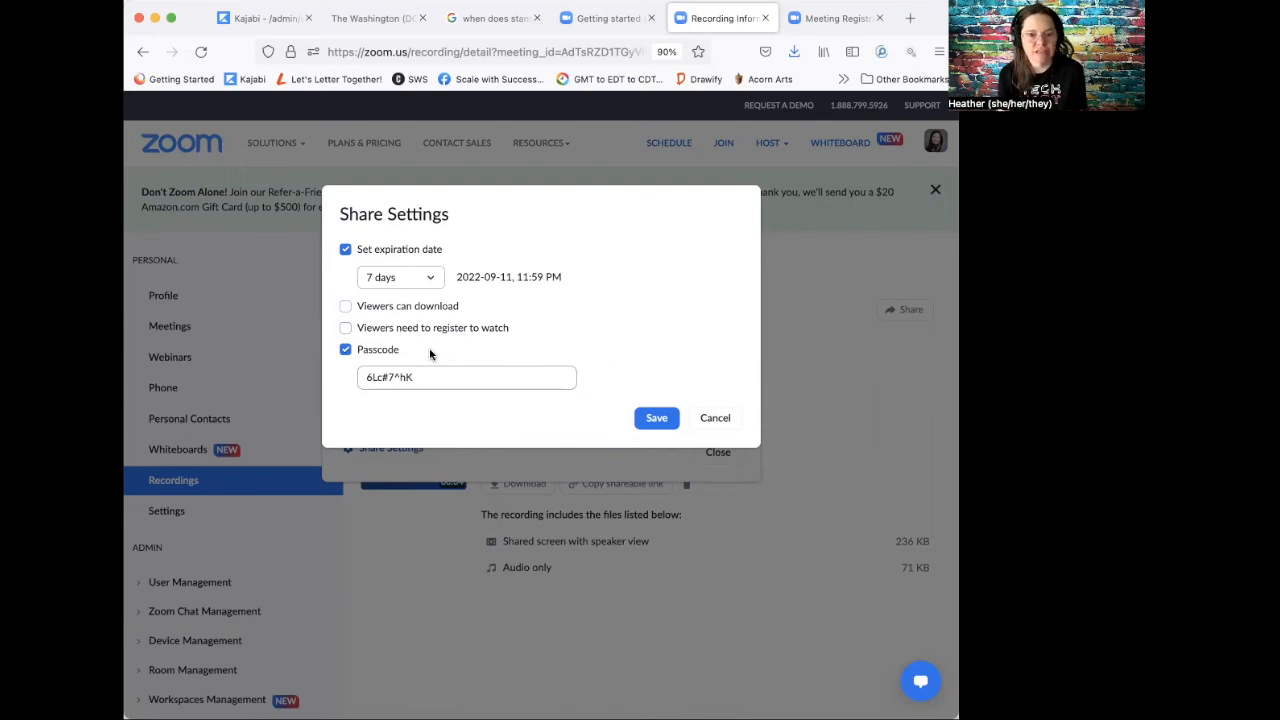
{"action": "left_click", "coordinate": [345, 351]}
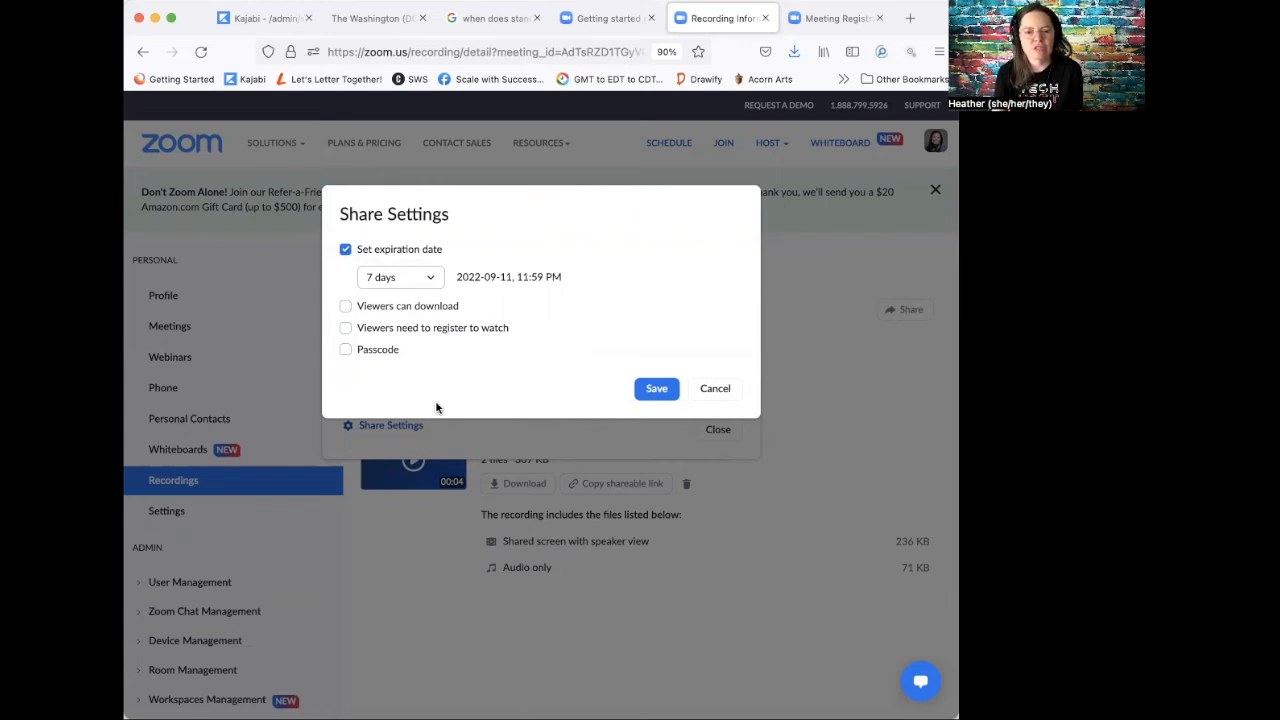
{"action": "left_click", "coordinate": [432, 283]}
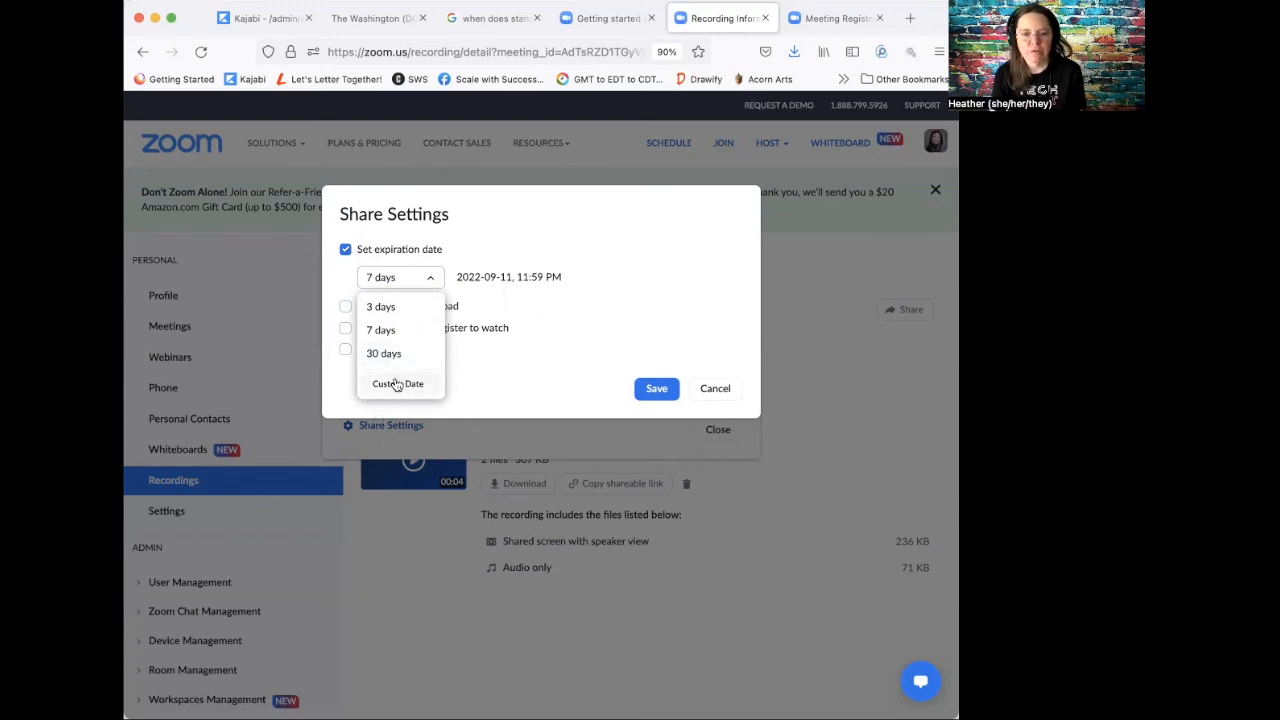
{"action": "left_click", "coordinate": [508, 393]}
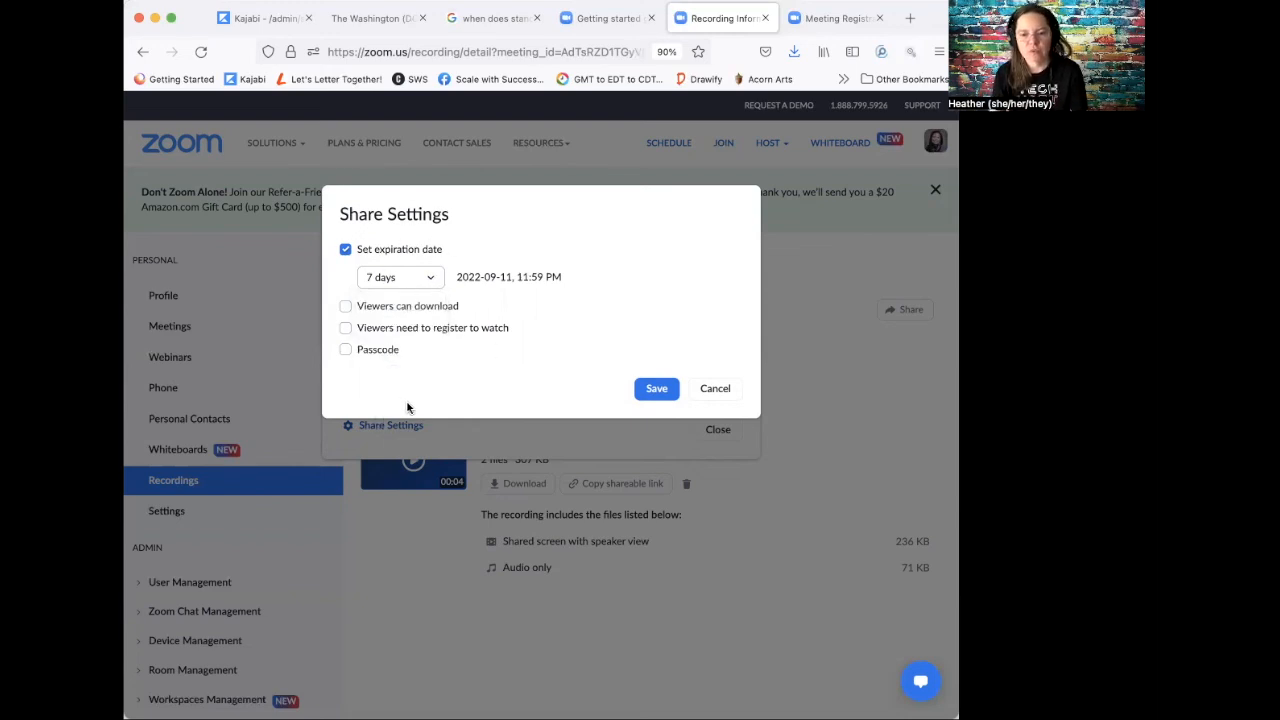
{"action": "left_click", "coordinate": [655, 390]}
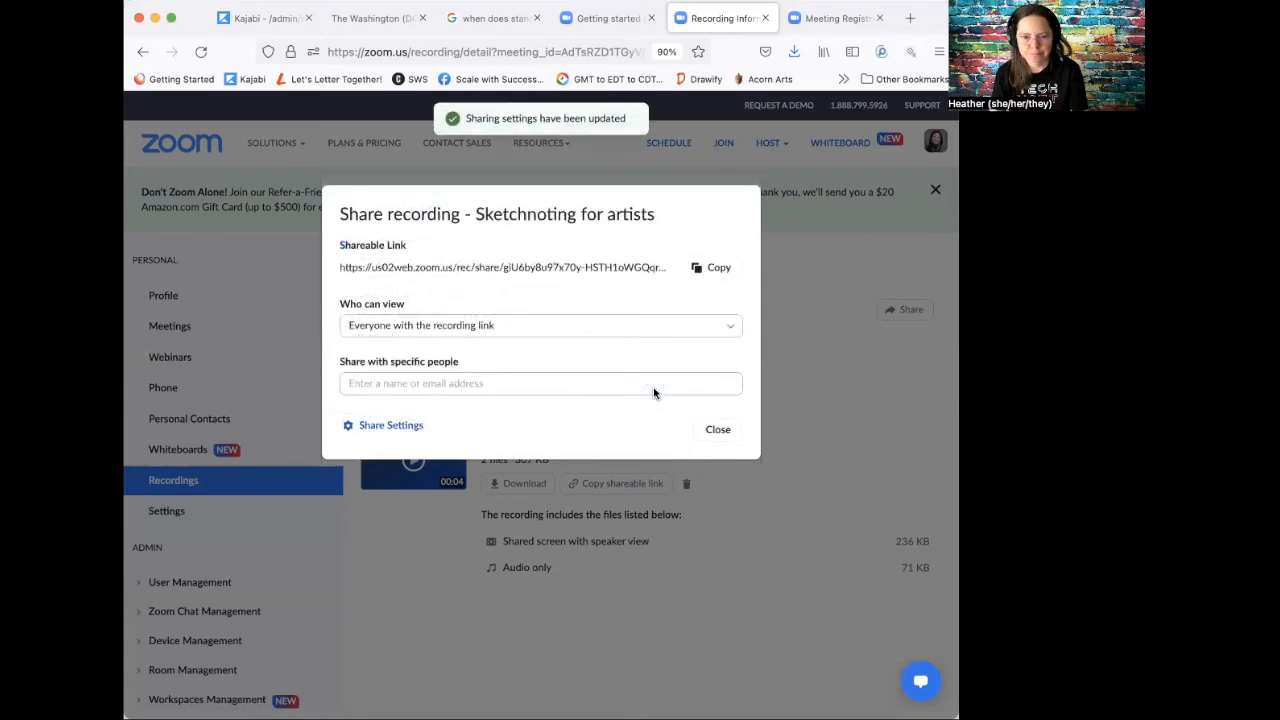
Step: Keep the recording viewable by anyone with the link and copy the shareable link
{"action": "left_click", "coordinate": [516, 330]}
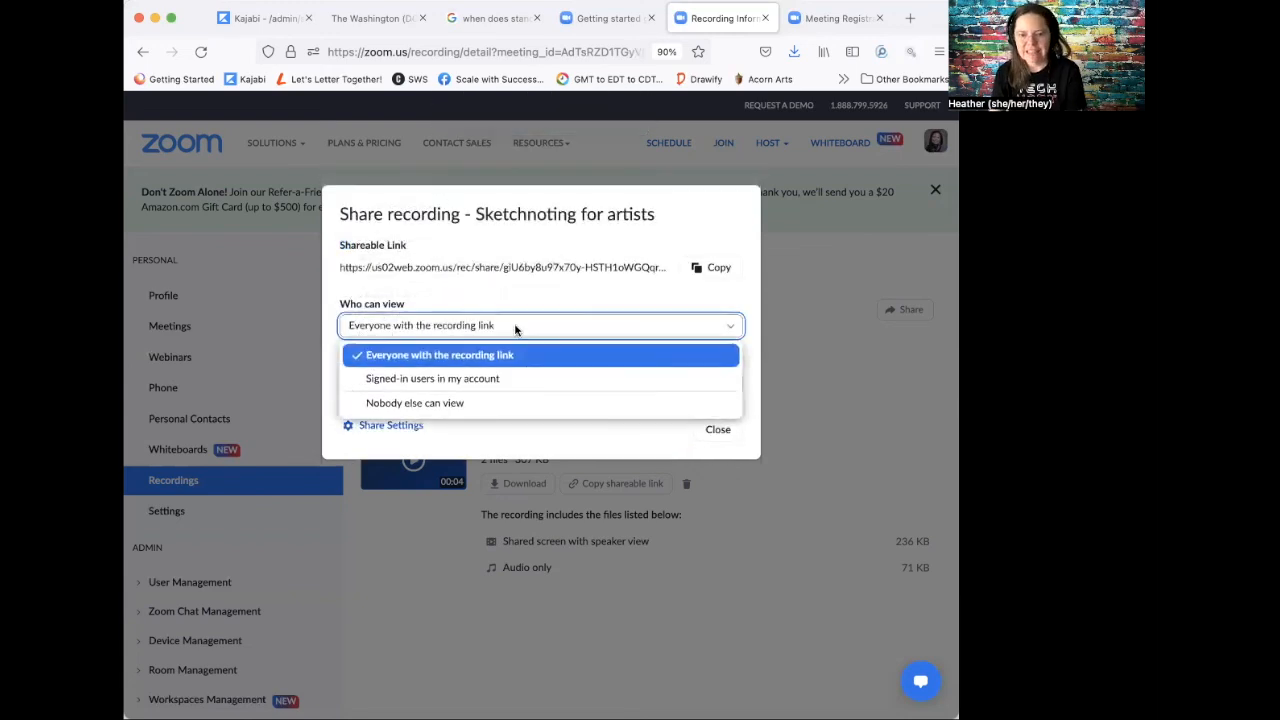
{"action": "left_click", "coordinate": [485, 434]}
{"action": "left_click", "coordinate": [481, 384]}
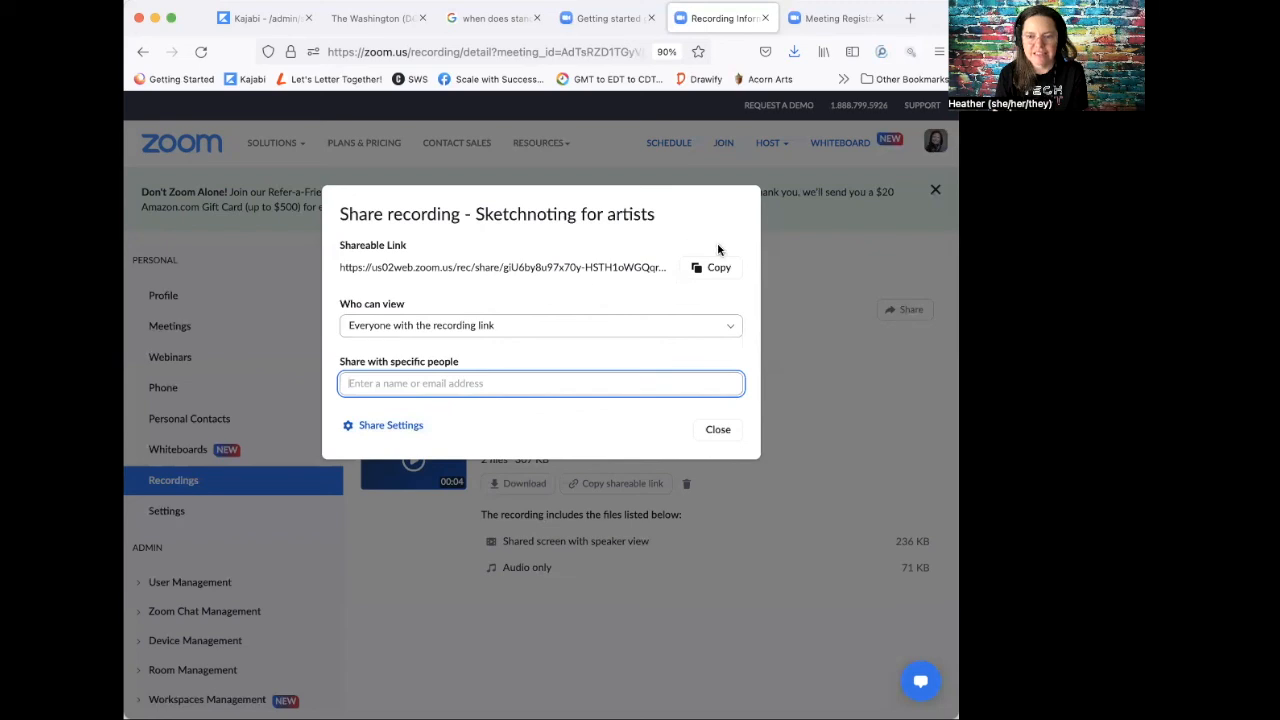
{"action": "left_click", "coordinate": [714, 270]}
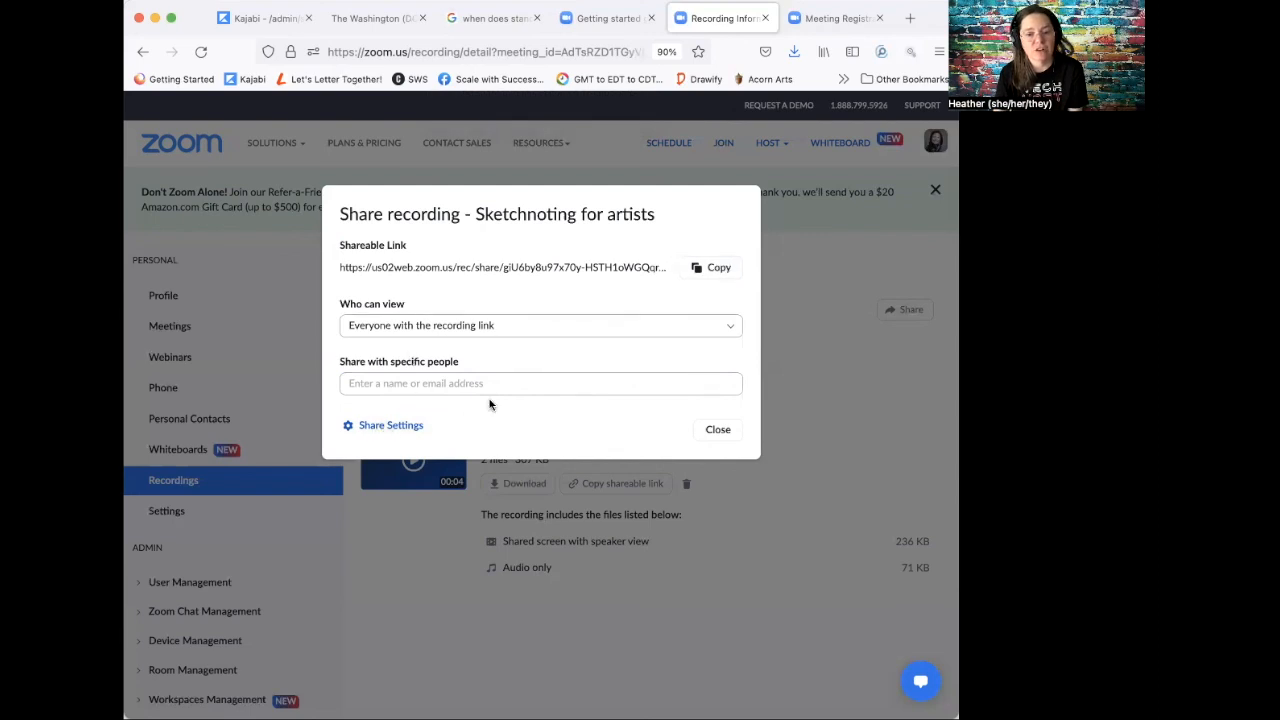
{"action": "left_click", "coordinate": [716, 269]}
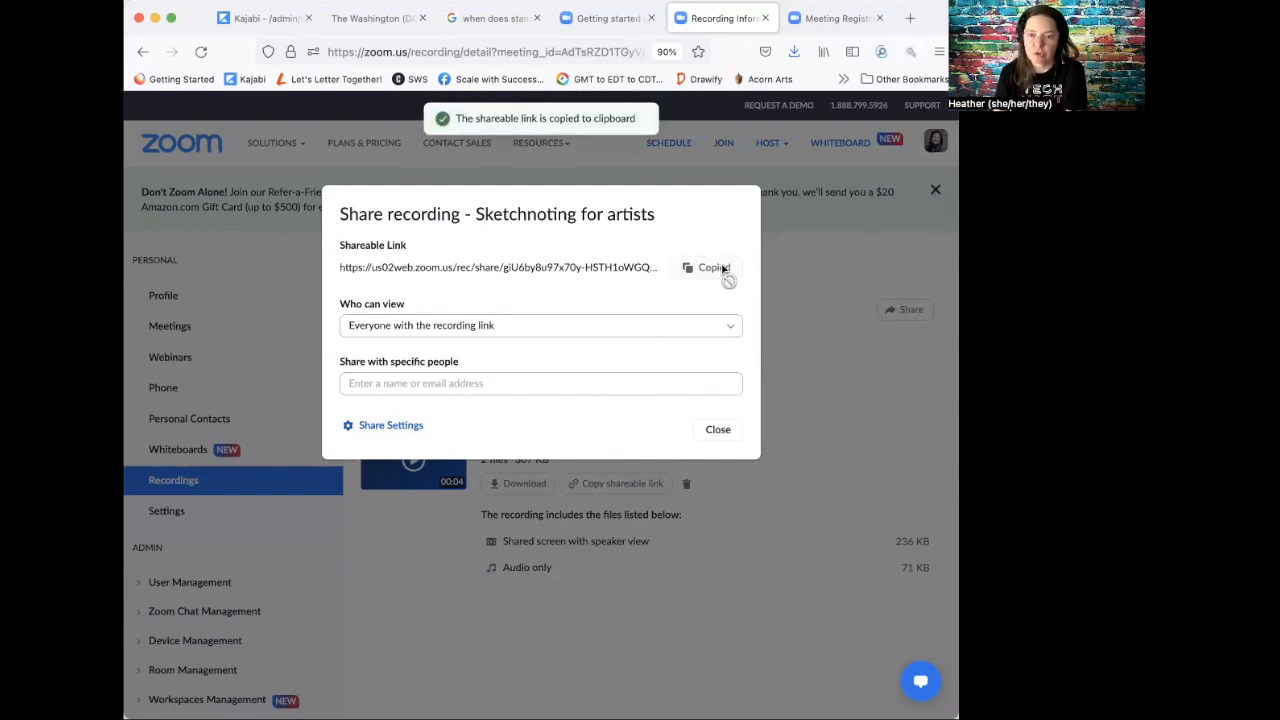